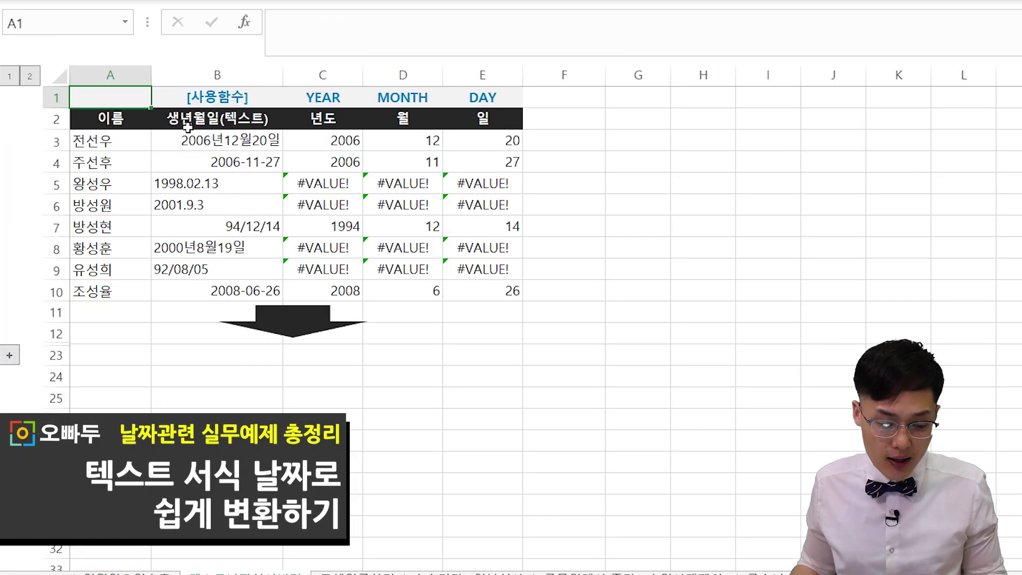
Review the text-entered birth dates, expand the grouped rows below them, and examine the converted dates in B15:B22.
{"action": "left_click_drag", "start_coordinate": [196, 128], "coordinate": [190, 294]}
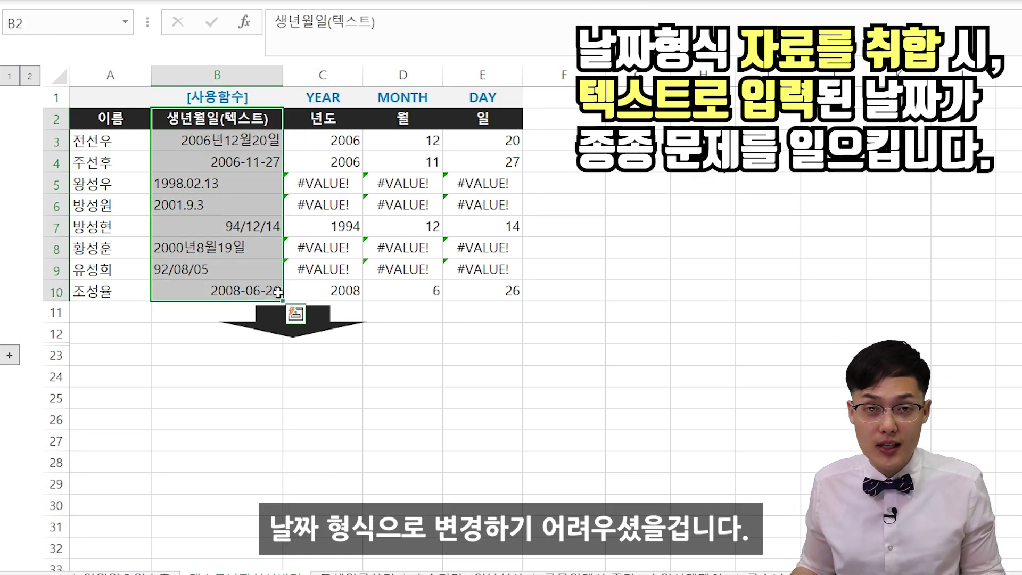
{"action": "left_click", "coordinate": [9, 355]}
{"action": "left_click_drag", "start_coordinate": [275, 377], "coordinate": [281, 526]}
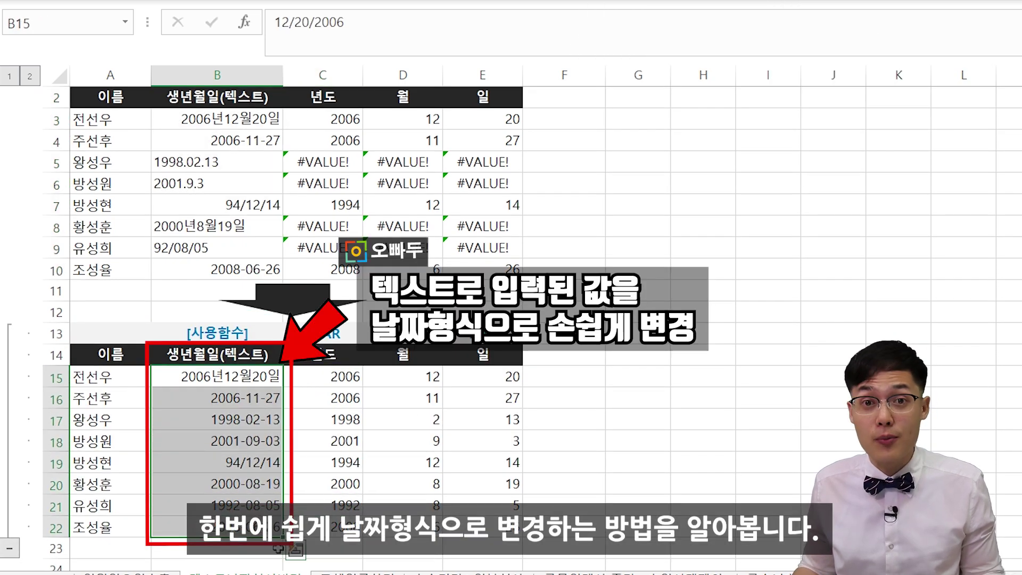
Go to the replacement-cycle sheet and review the products, installation dates, replacement cycles and the TODAY reference date.
{"action": "key", "text": "ctrl+Page_Down"}
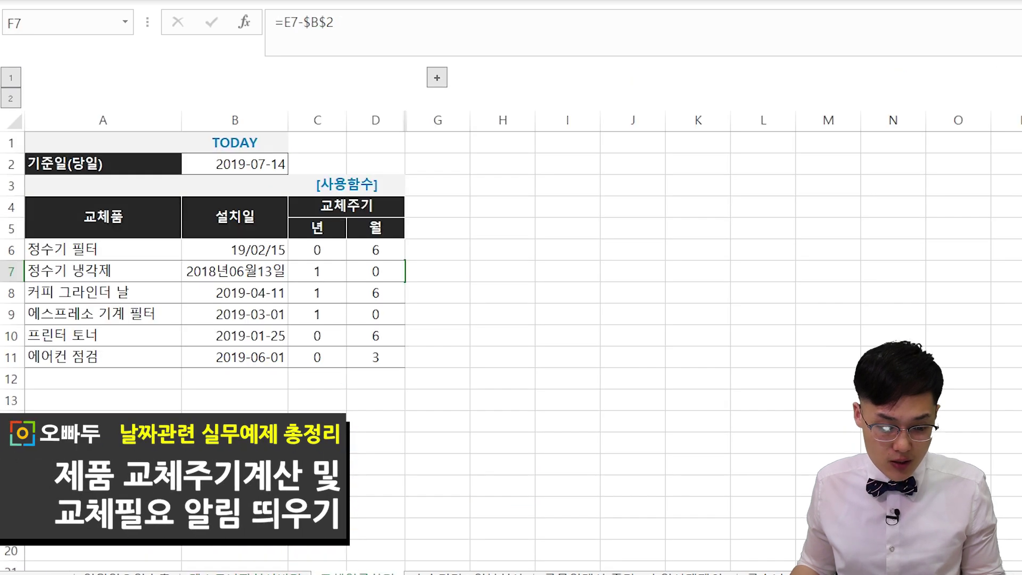
{"action": "left_click_drag", "start_coordinate": [153, 255], "coordinate": [150, 358]}
{"action": "left_click_drag", "start_coordinate": [250, 250], "coordinate": [262, 362]}
{"action": "left_click_drag", "start_coordinate": [322, 251], "coordinate": [372, 358]}
{"action": "left_click_drag", "start_coordinate": [269, 165], "coordinate": [160, 165]}
Expand the grouped columns and examine the next replacement dates and remaining periods for the products.
{"action": "left_click", "coordinate": [438, 77]}
{"action": "left_click_drag", "start_coordinate": [468, 249], "coordinate": [469, 369]}
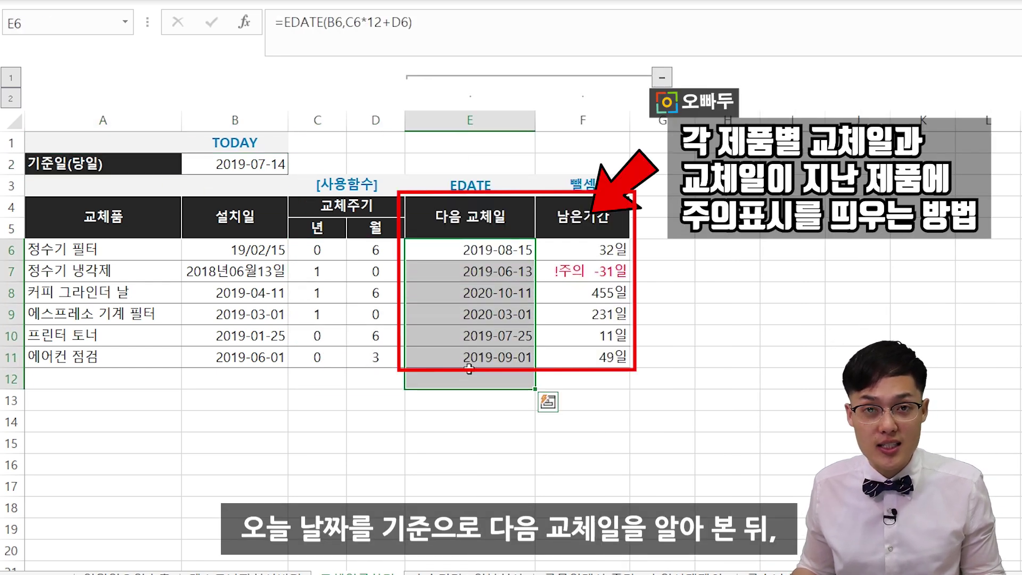
{"action": "left_click_drag", "start_coordinate": [607, 221], "coordinate": [601, 347]}
{"action": "left_click", "coordinate": [505, 272]}
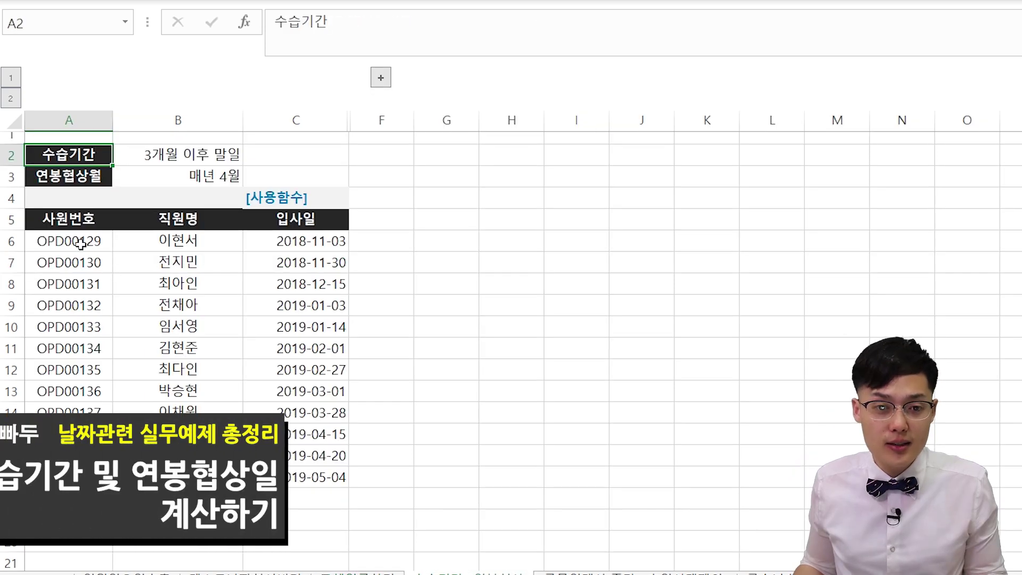
Review the employees' hire dates along with the probation period and salary negotiation month settings.
{"action": "left_click_drag", "start_coordinate": [81, 244], "coordinate": [178, 285]}
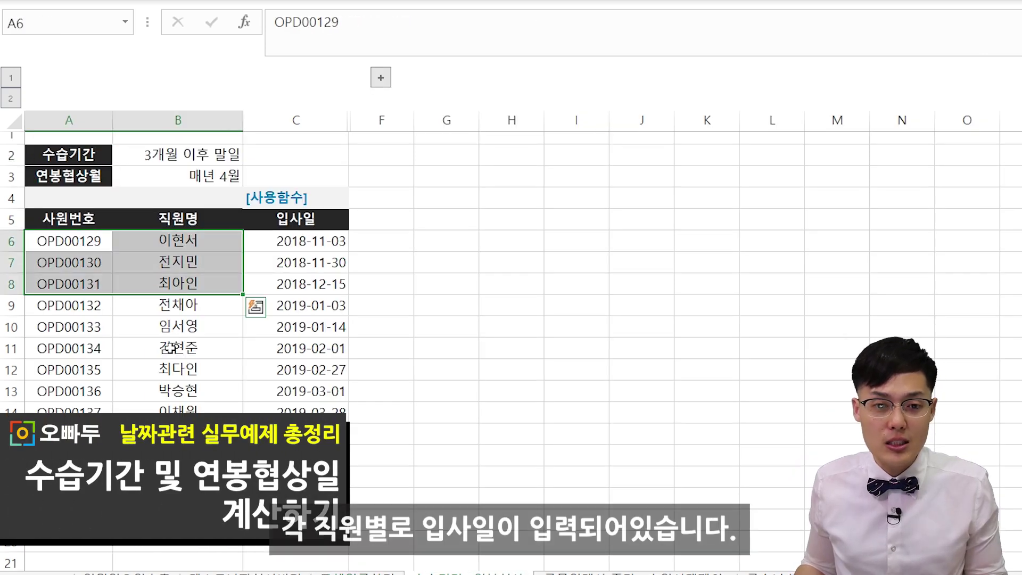
{"action": "left_click", "coordinate": [171, 349]}
{"action": "left_click_drag", "start_coordinate": [305, 245], "coordinate": [298, 348]}
{"action": "left_click", "coordinate": [298, 412]}
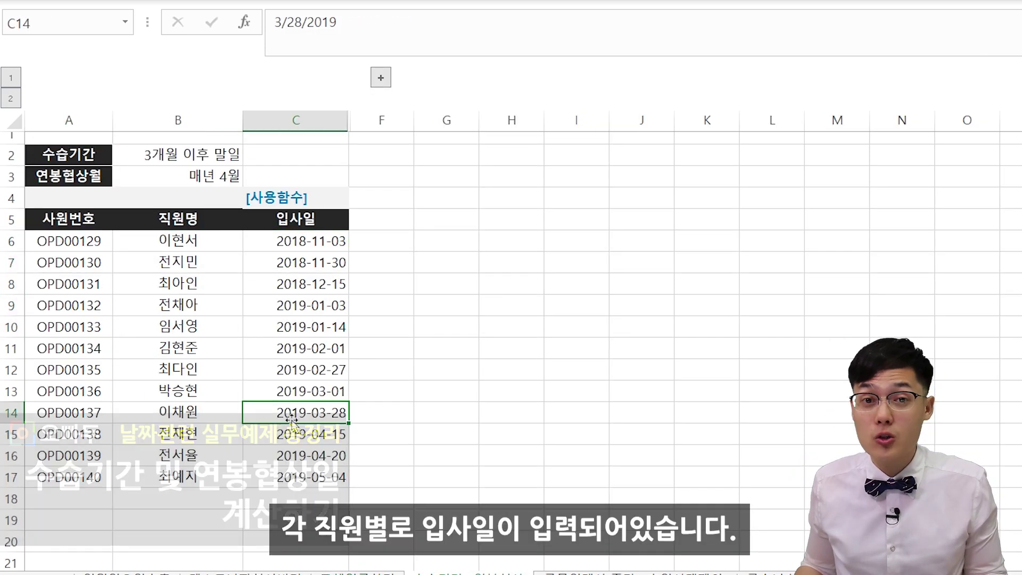
{"action": "left_click_drag", "start_coordinate": [151, 155], "coordinate": [64, 156]}
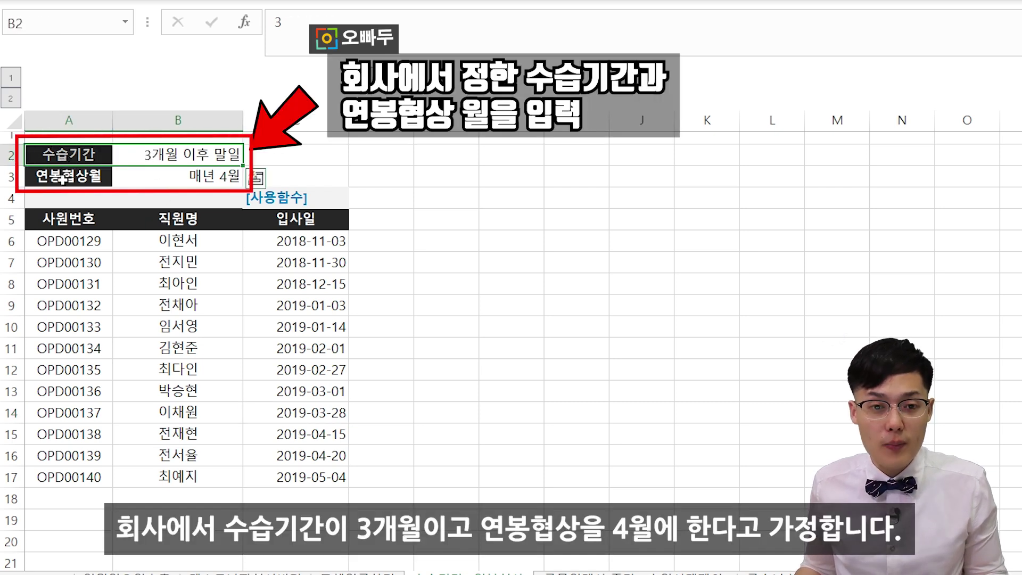
{"action": "left_click", "coordinate": [195, 181]}
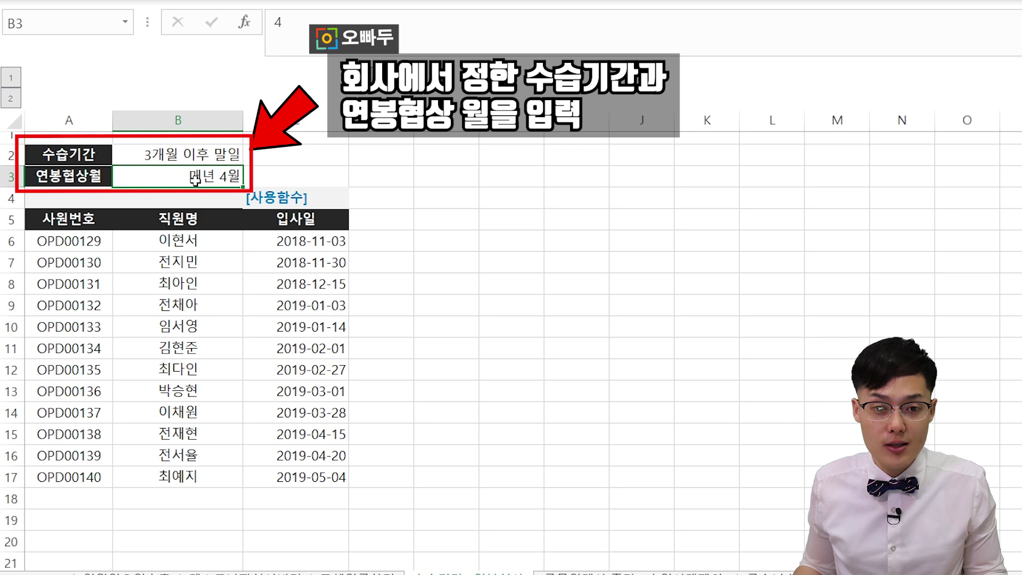
Expand the grouped columns and examine each employee's probation end date and first salary negotiation date.
{"action": "left_click", "coordinate": [382, 79]}
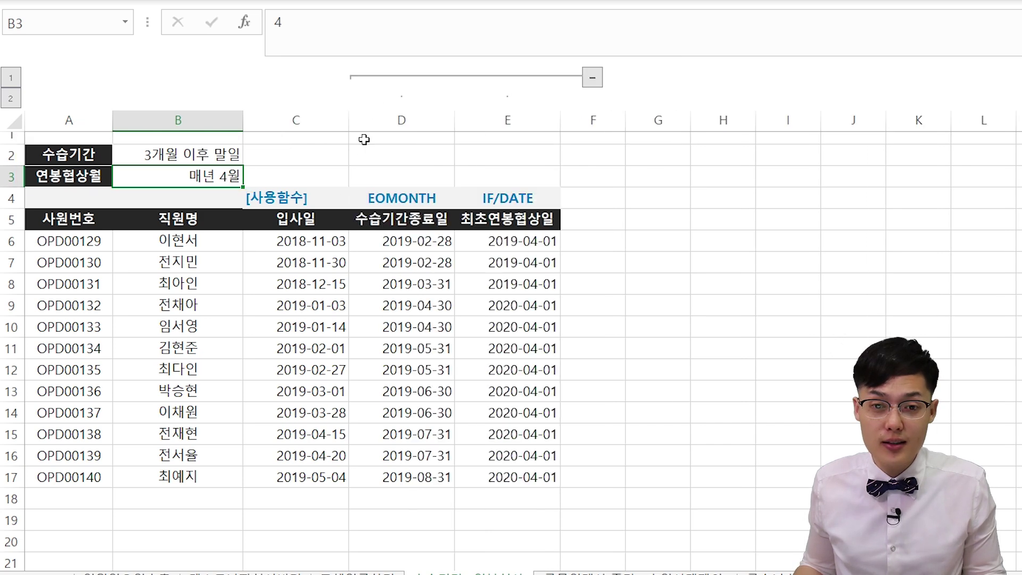
{"action": "left_click_drag", "start_coordinate": [410, 219], "coordinate": [328, 290]}
{"action": "left_click", "coordinate": [404, 305]}
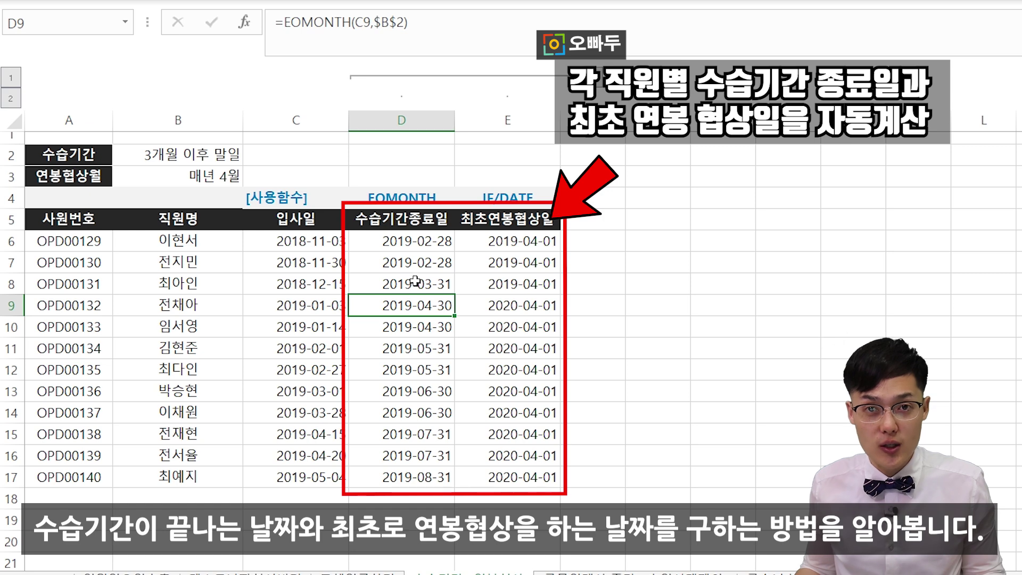
{"action": "left_click_drag", "start_coordinate": [507, 219], "coordinate": [511, 327]}
{"action": "left_click_drag", "start_coordinate": [519, 241], "coordinate": [525, 370]}
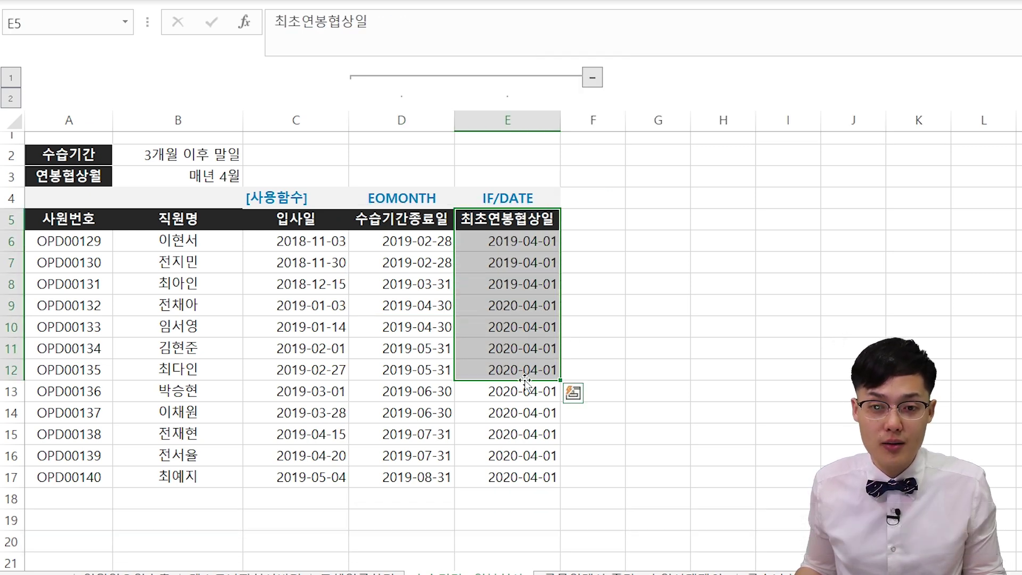
{"action": "left_click", "coordinate": [525, 391]}
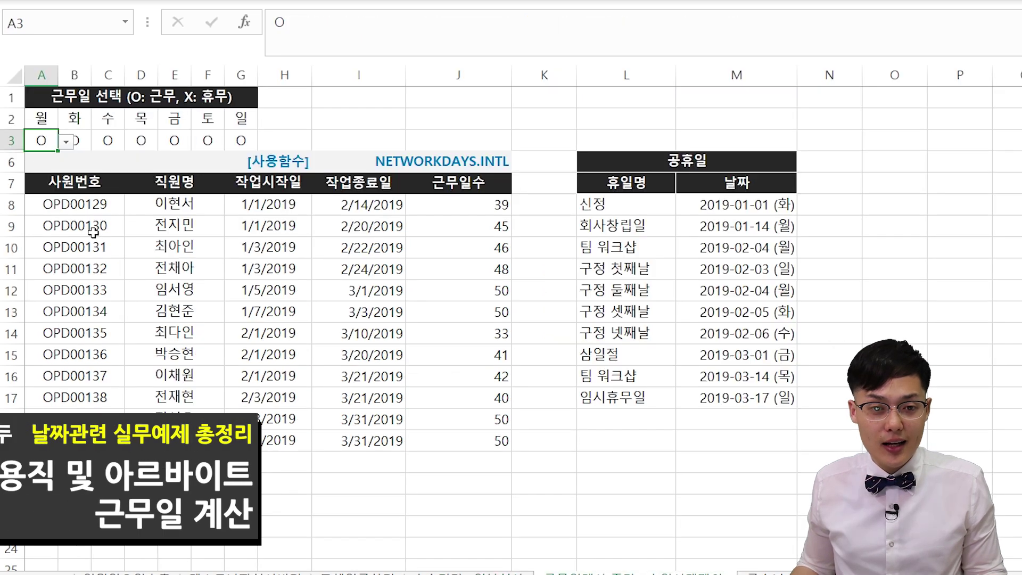
Mark Monday, Wednesday and Friday as days off with X in the workday selection row and check the working-day counts.
{"action": "left_click_drag", "start_coordinate": [98, 228], "coordinate": [140, 250]}
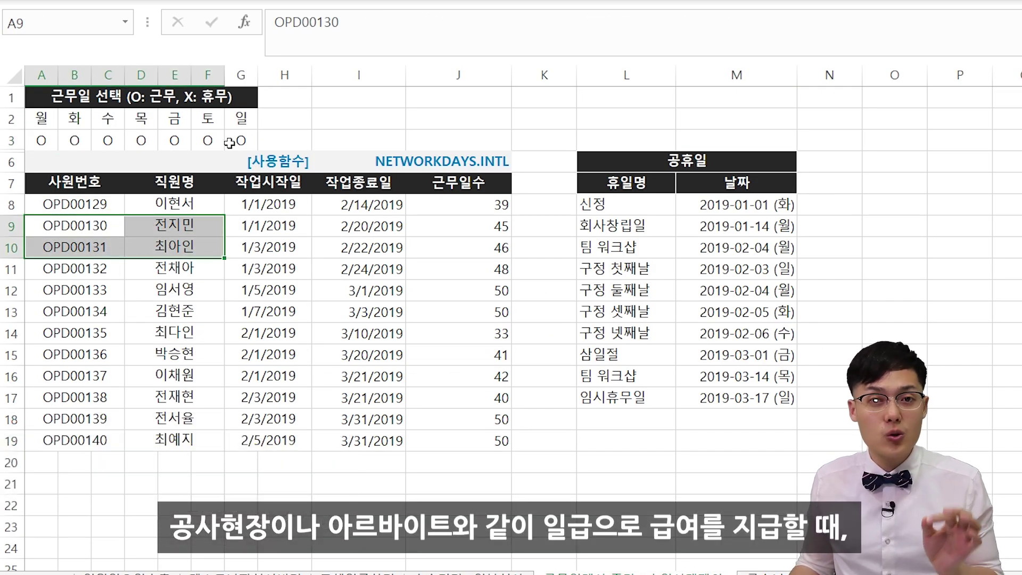
{"action": "left_click_drag", "start_coordinate": [237, 140], "coordinate": [209, 118]}
{"action": "left_click", "coordinate": [43, 142]}
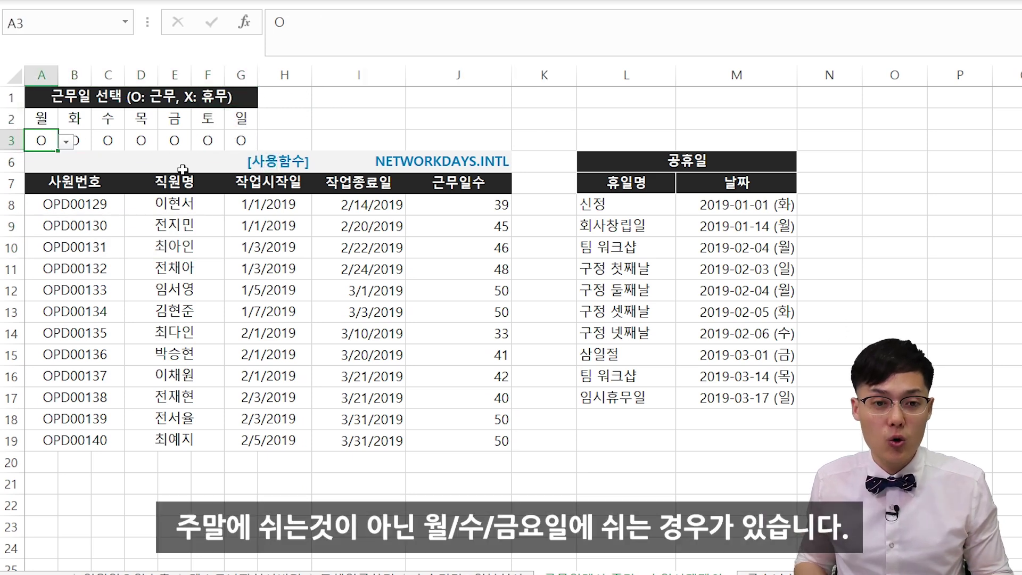
{"action": "type", "text": "X"}
{"action": "key", "text": "Right"}
{"action": "key", "text": "Right"}
{"action": "type", "text": "X"}
{"action": "key", "text": "Right"}
{"action": "key", "text": "Right"}
{"action": "type", "text": "X"}
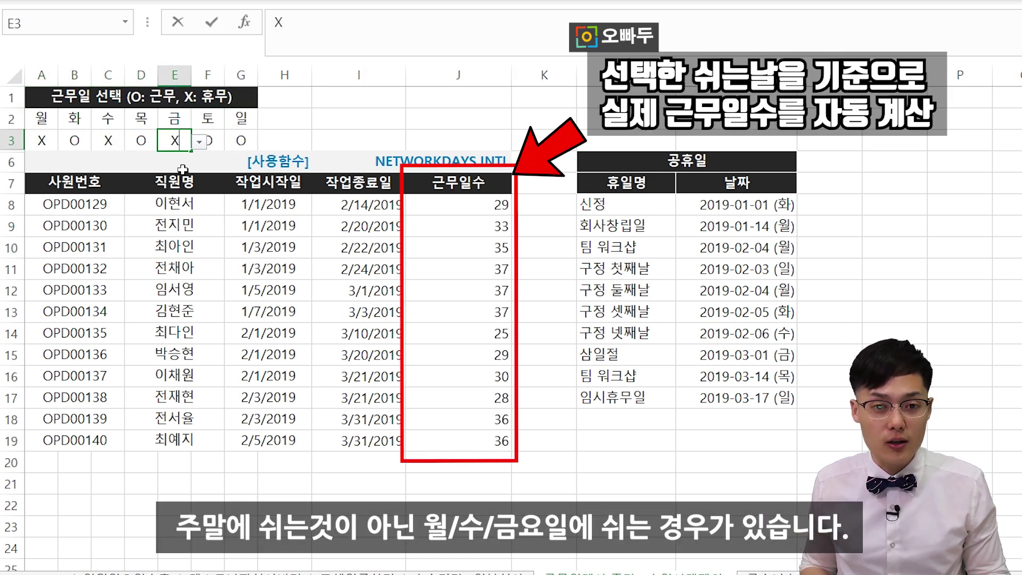
{"action": "key", "text": "Right"}
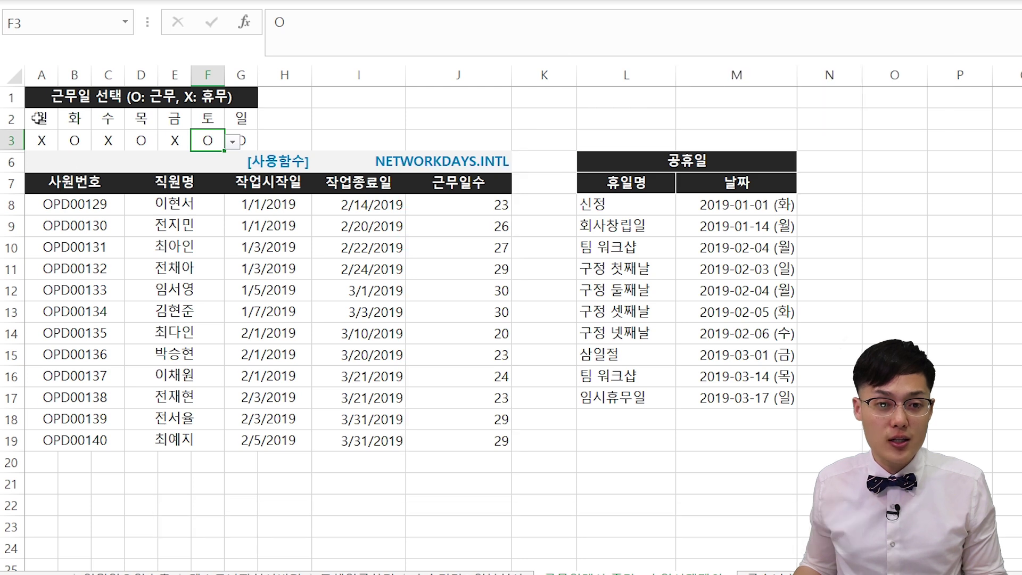
{"action": "left_click_drag", "start_coordinate": [36, 118], "coordinate": [251, 140]}
{"action": "left_click_drag", "start_coordinate": [482, 209], "coordinate": [468, 303]}
{"action": "left_click", "coordinate": [504, 379]}
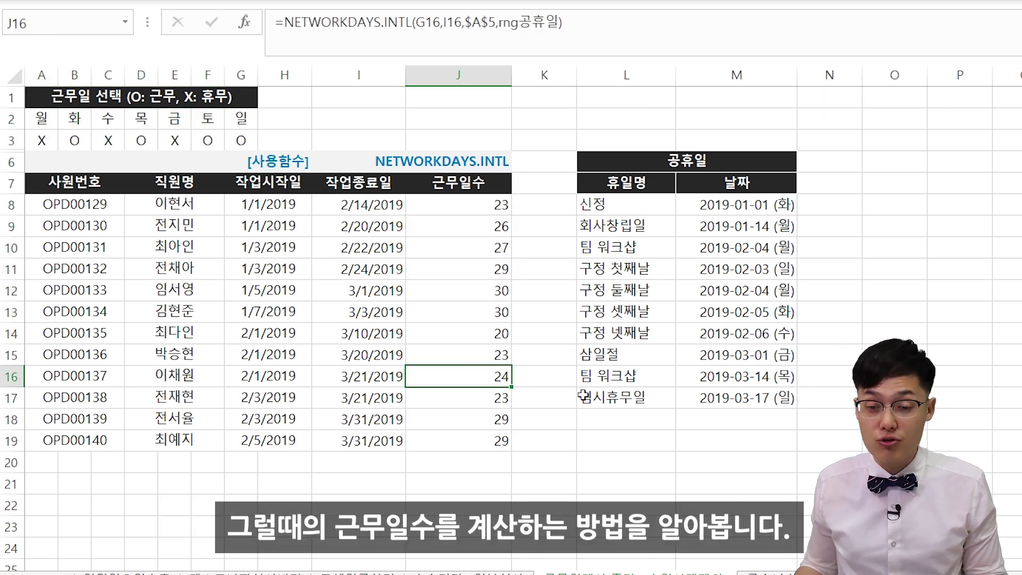
Add a holiday named 휴무일 dated 1/16 below the holiday list and check its effect on the working-day counts.
{"action": "left_click", "coordinate": [619, 420]}
{"action": "type", "text": "ㅎㅠ무일"}
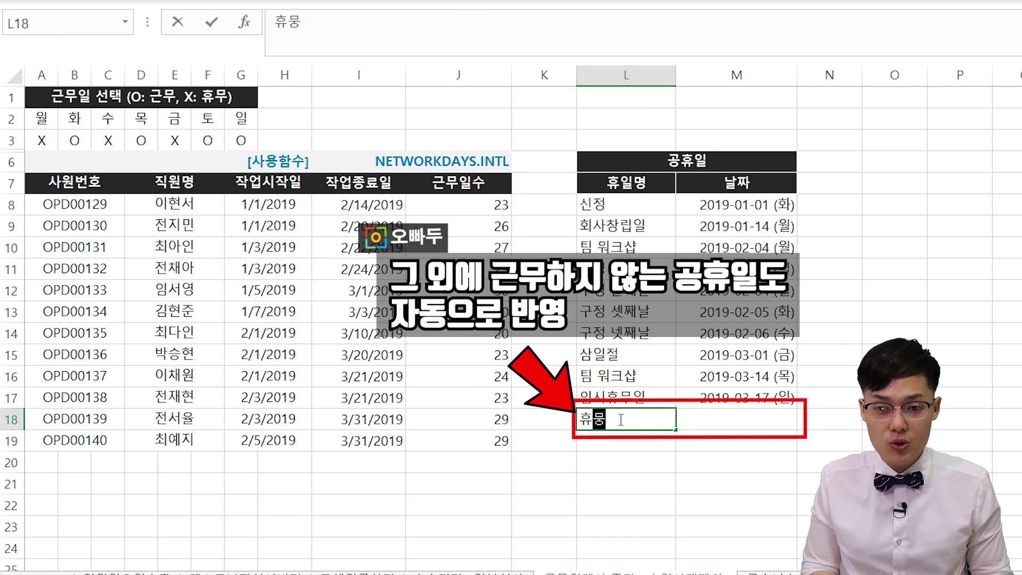
{"action": "key", "text": "Tab"}
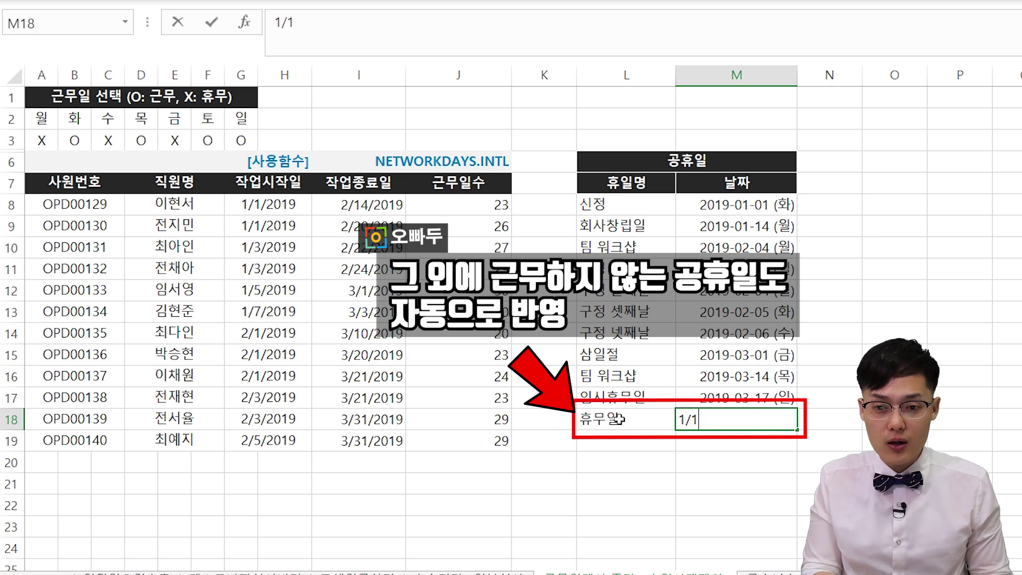
{"action": "key", "text": "Return"}
{"action": "left_click_drag", "start_coordinate": [727, 418], "coordinate": [667, 415]}
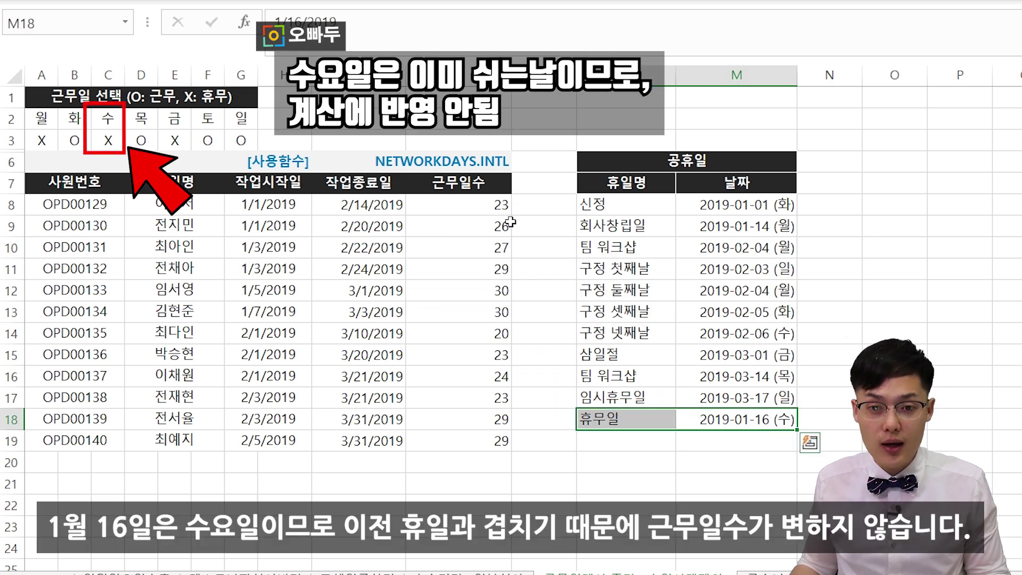
{"action": "left_click_drag", "start_coordinate": [489, 207], "coordinate": [488, 312]}
{"action": "left_click", "coordinate": [488, 376]}
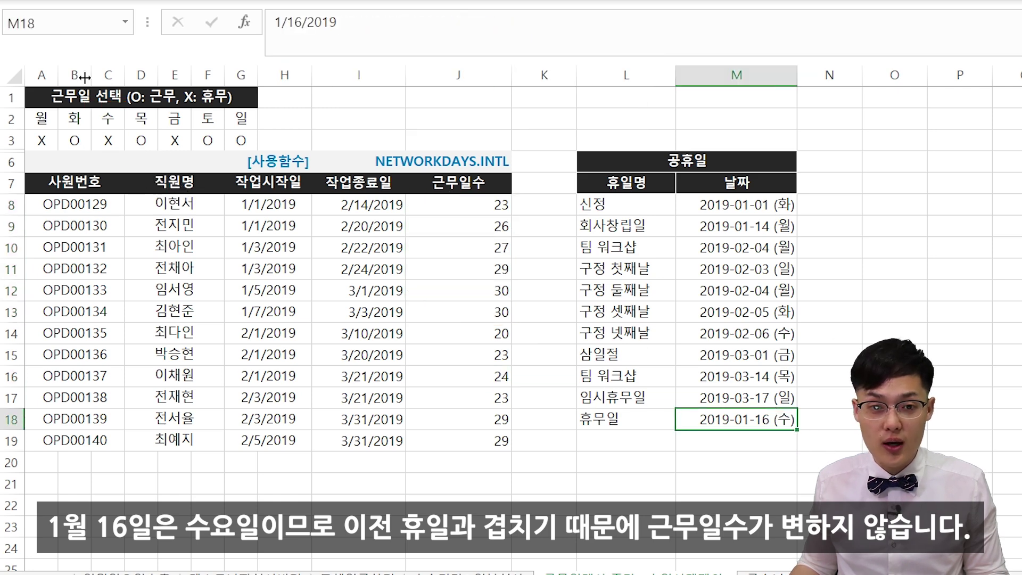
{"action": "left_click_drag", "start_coordinate": [108, 123], "coordinate": [106, 133]}
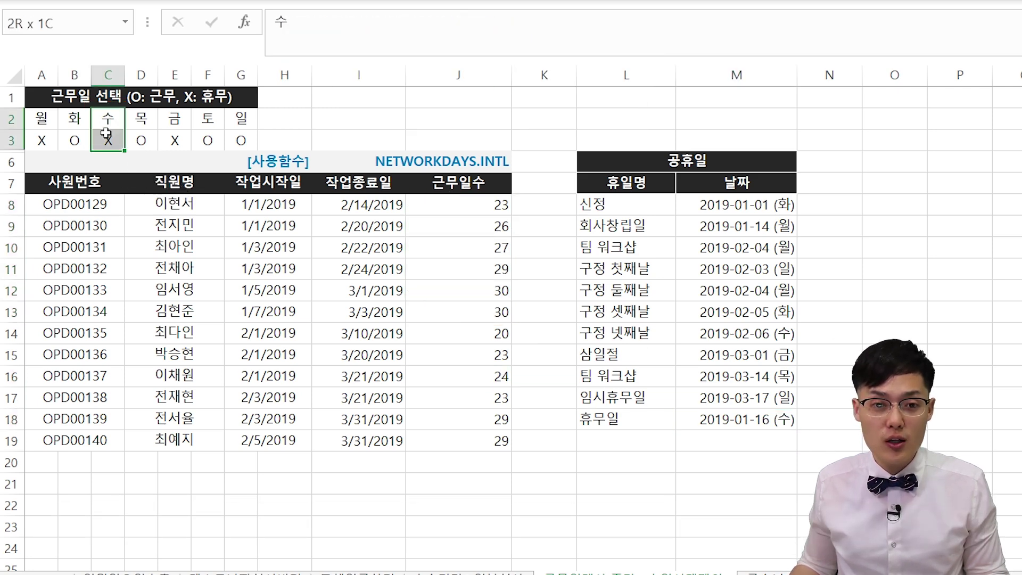
{"action": "left_click_drag", "start_coordinate": [471, 211], "coordinate": [482, 394]}
{"action": "left_click", "coordinate": [515, 434]}
Set the date of the added 휴무일 holiday to 1/17 and check the working-day counts again.
{"action": "left_click", "coordinate": [740, 421]}
{"action": "type", "text": "1/17"}
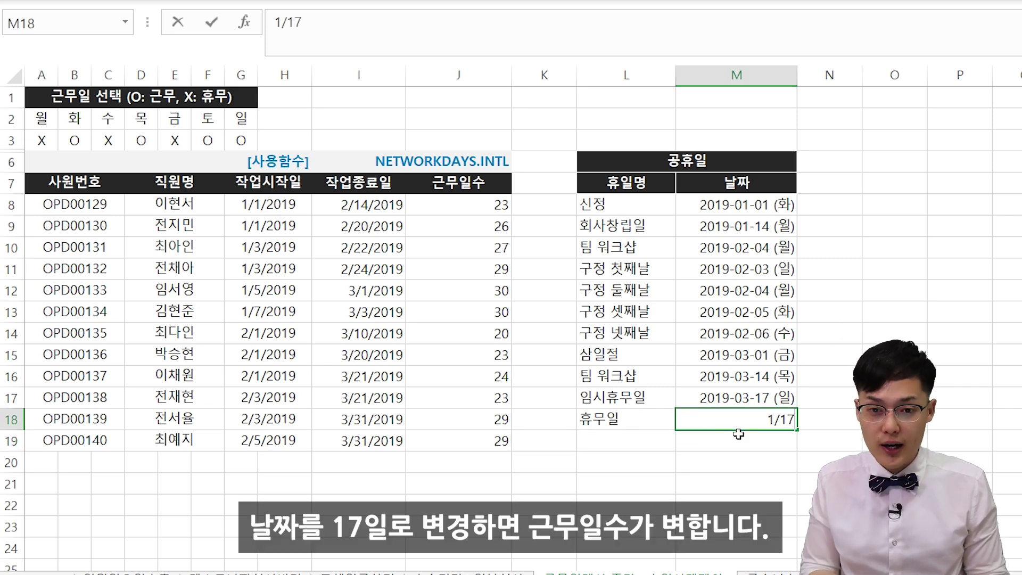
{"action": "key", "text": "Return"}
{"action": "left_click_drag", "start_coordinate": [465, 214], "coordinate": [463, 406]}
{"action": "left_click", "coordinate": [460, 398]}
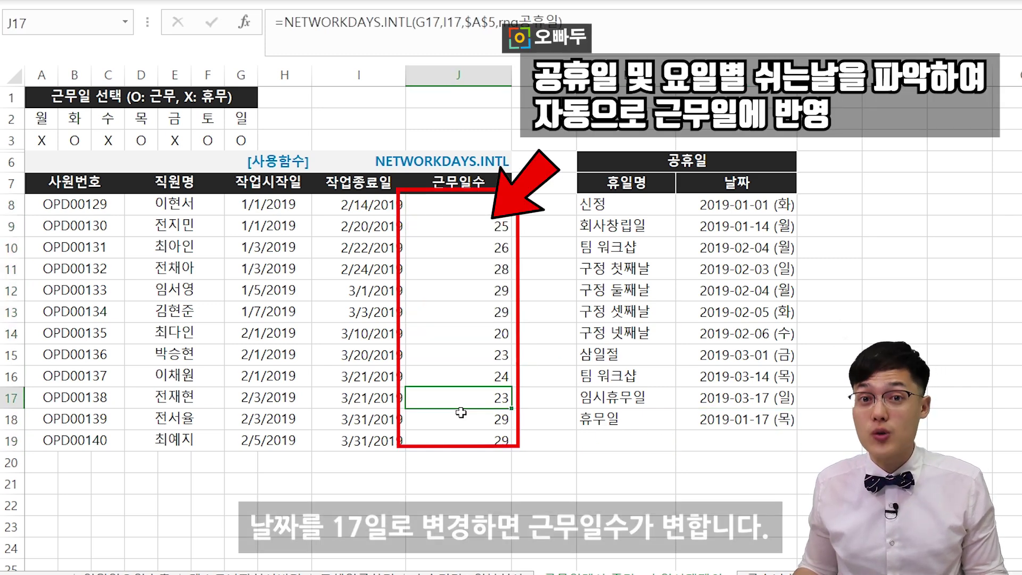
Review the weekday selection block, the holiday list and the work start and end dates behind the calculation.
{"action": "left_click_drag", "start_coordinate": [144, 99], "coordinate": [176, 143]}
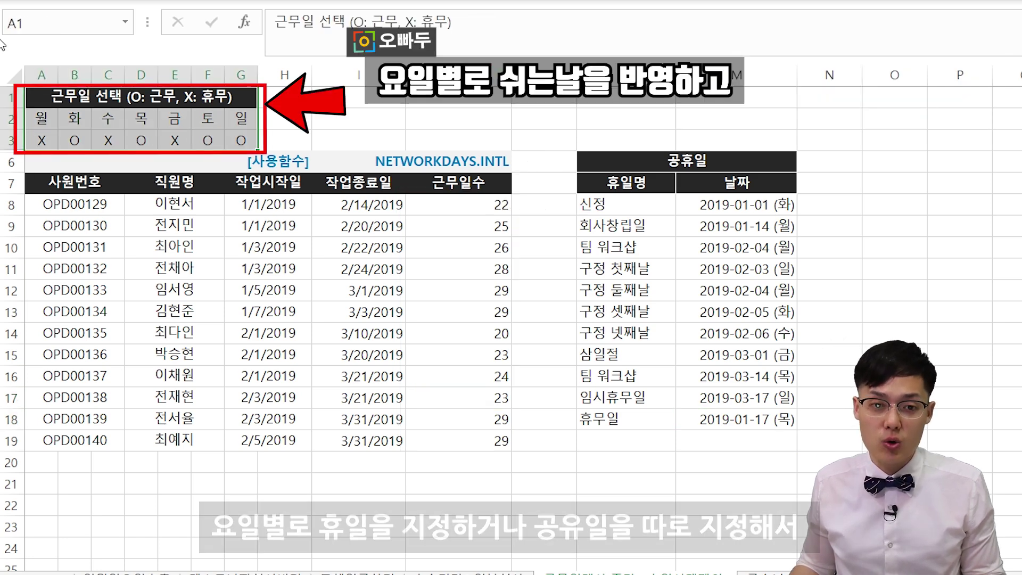
{"action": "left_click_drag", "start_coordinate": [660, 203], "coordinate": [743, 385]}
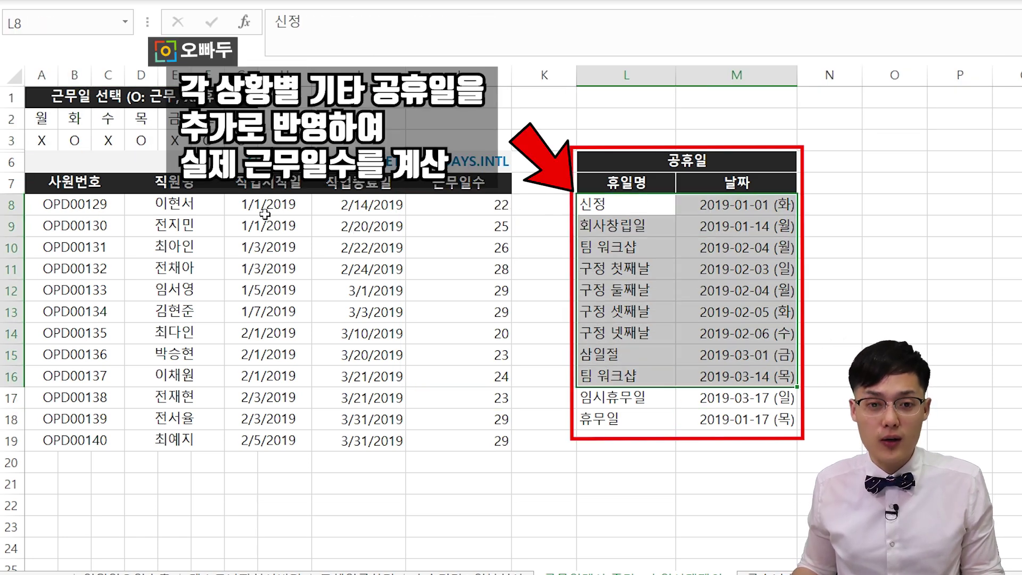
{"action": "left_click", "coordinate": [265, 214]}
{"action": "left_click", "coordinate": [361, 204]}
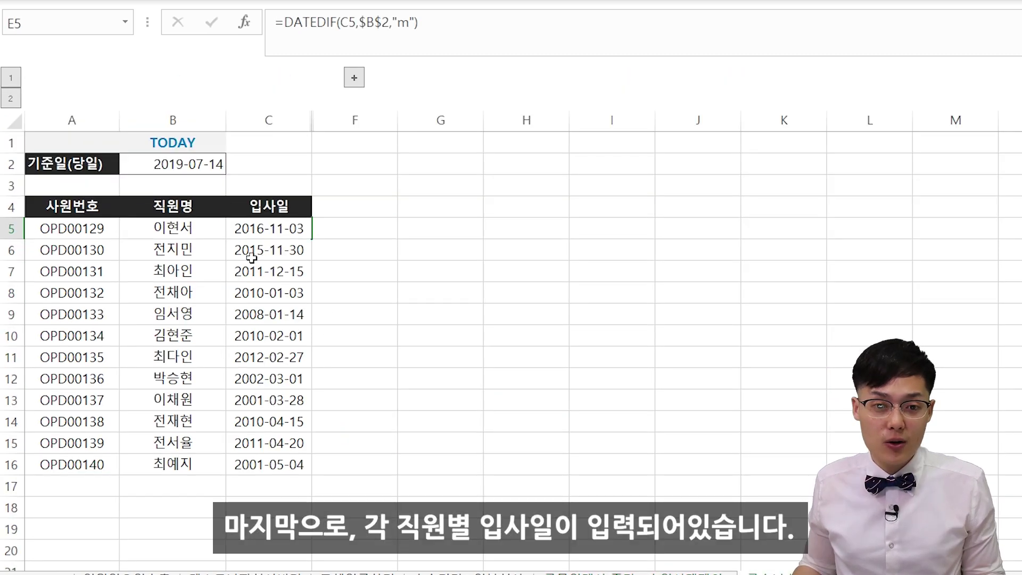
Review the employees' names and hire dates and the TODAY reference date on the length-of-service sheet.
{"action": "left_click_drag", "start_coordinate": [173, 228], "coordinate": [269, 357]}
{"action": "left_click", "coordinate": [173, 269]}
{"action": "left_click_drag", "start_coordinate": [187, 229], "coordinate": [269, 358]}
{"action": "left_click", "coordinate": [269, 400]}
{"action": "left_click_drag", "start_coordinate": [186, 164], "coordinate": [69, 165]}
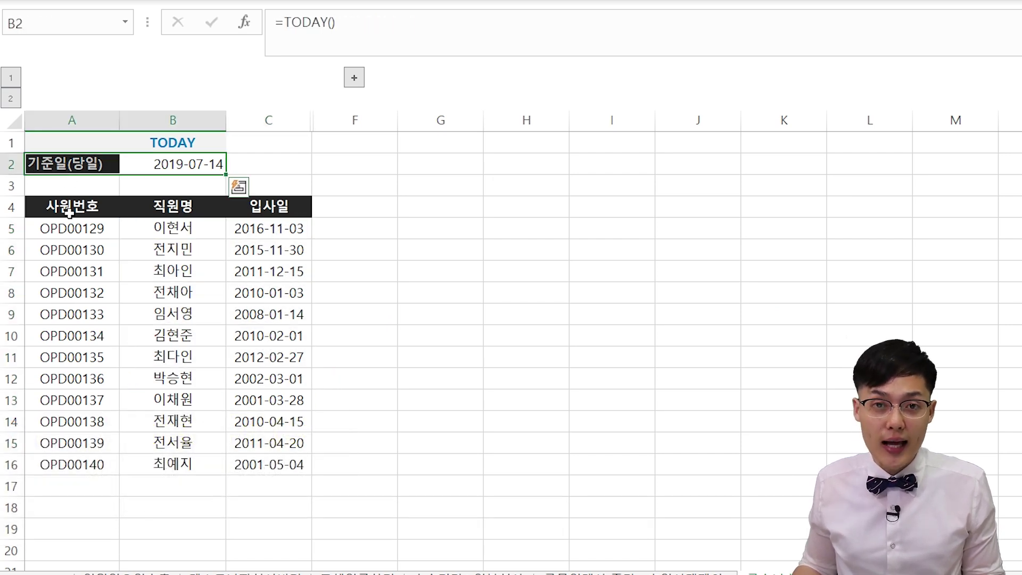
Expand the grouped columns and examine the years and months of service and the DATEDIF formula in D5.
{"action": "left_click", "coordinate": [354, 78]}
{"action": "left_click_drag", "start_coordinate": [368, 211], "coordinate": [385, 349]}
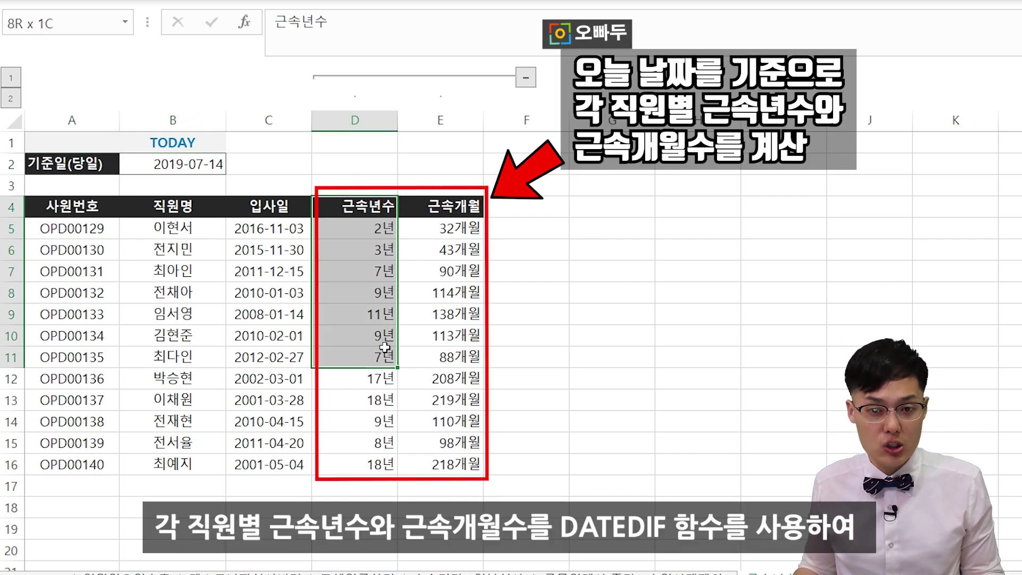
{"action": "left_click_drag", "start_coordinate": [470, 205], "coordinate": [469, 340]}
{"action": "left_click", "coordinate": [367, 231]}
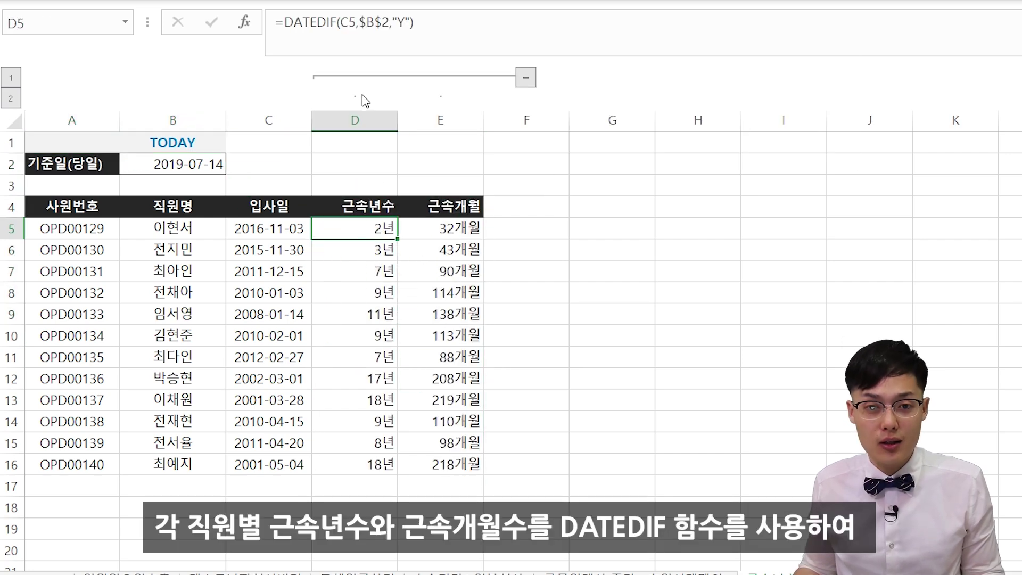
{"action": "left_click_drag", "start_coordinate": [346, 39], "coordinate": [377, 26]}
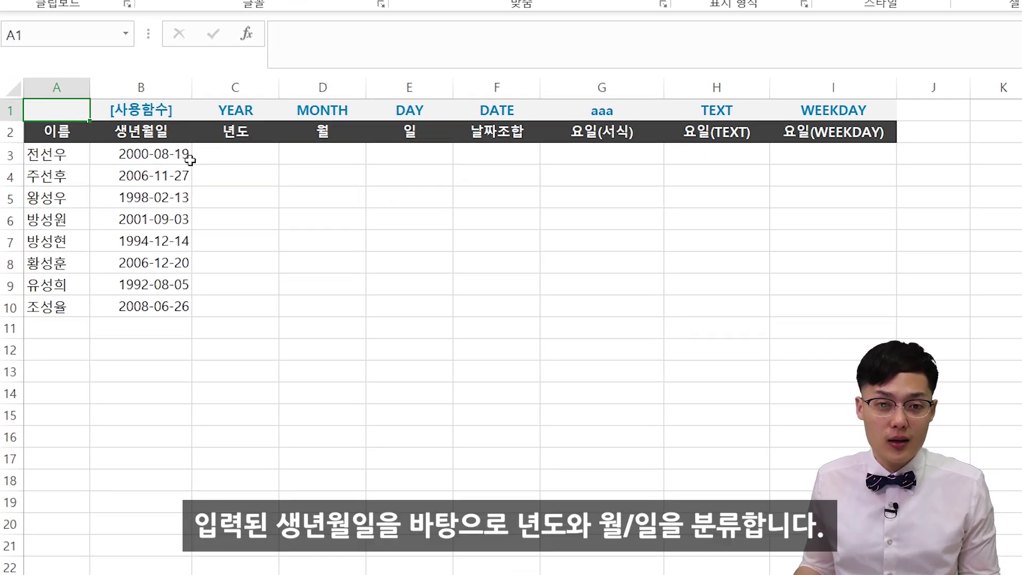
Extract the birth year with =YEAR(B3) in C3 and fill the formula down the 년도 column.
{"action": "left_click", "coordinate": [221, 146]}
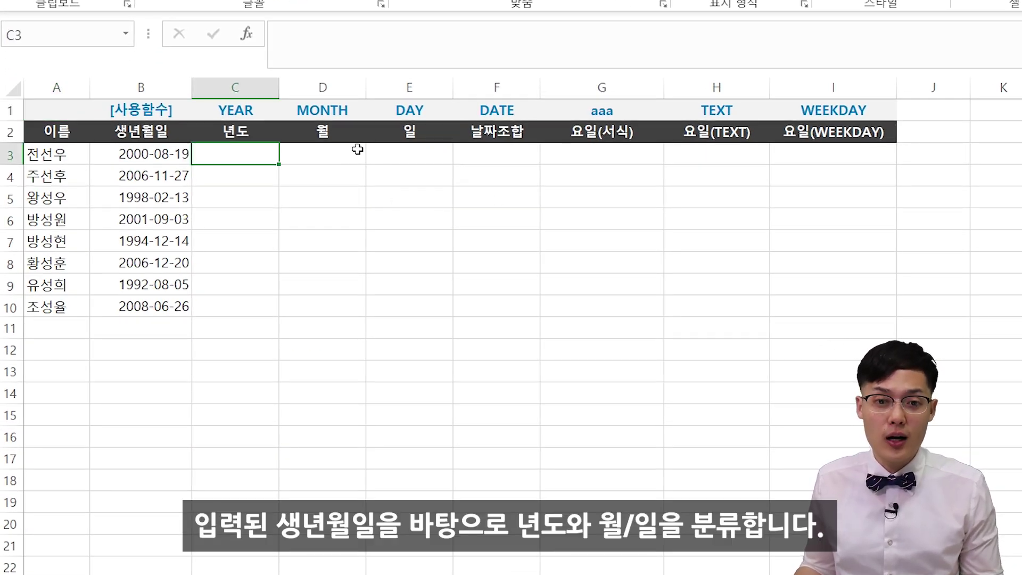
{"action": "left_click", "coordinate": [340, 153]}
{"action": "left_click", "coordinate": [401, 155]}
{"action": "left_click", "coordinate": [268, 154]}
{"action": "type", "text": "="}
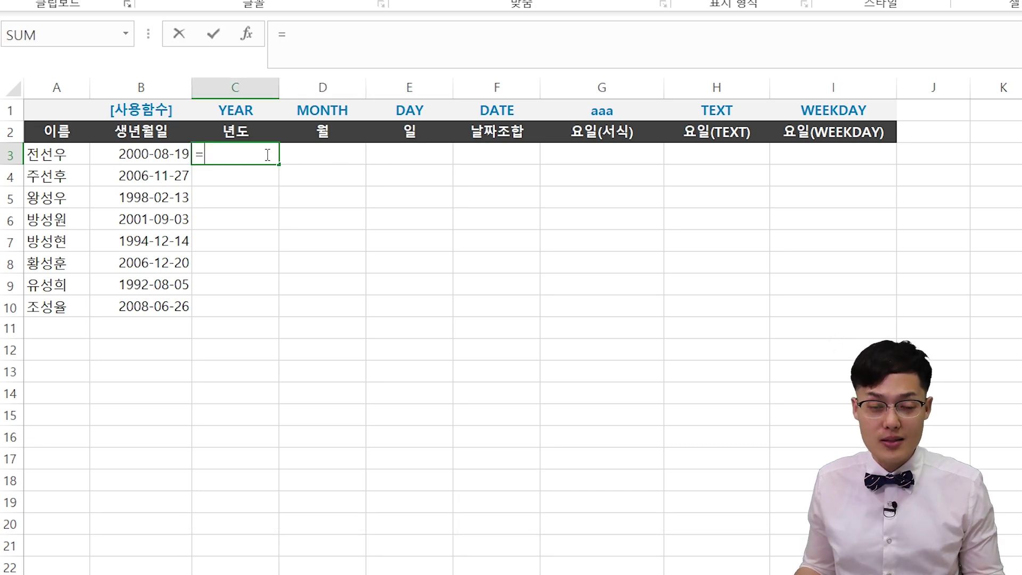
{"action": "type", "text": "YEAR("}
{"action": "key", "text": "Left"}
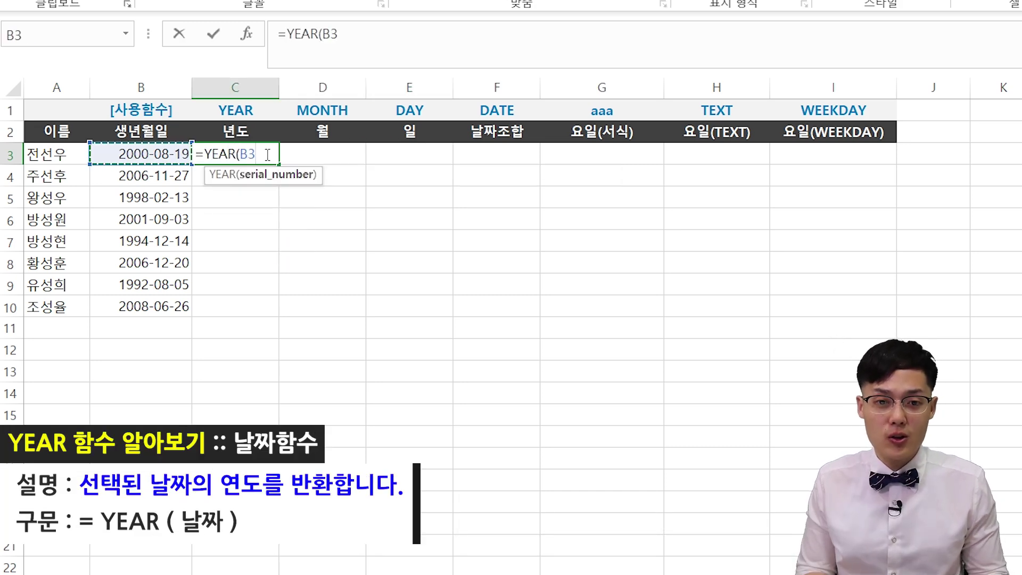
{"action": "key", "text": "Return"}
{"action": "left_click", "coordinate": [267, 155]}
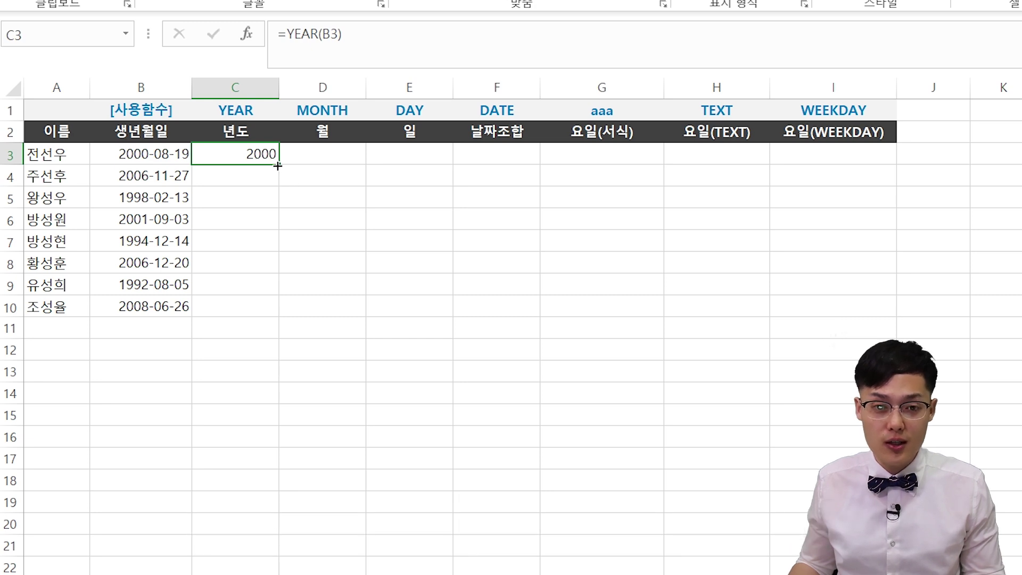
{"action": "double_click", "coordinate": [277, 166]}
{"action": "left_click_drag", "start_coordinate": [261, 156], "coordinate": [266, 312]}
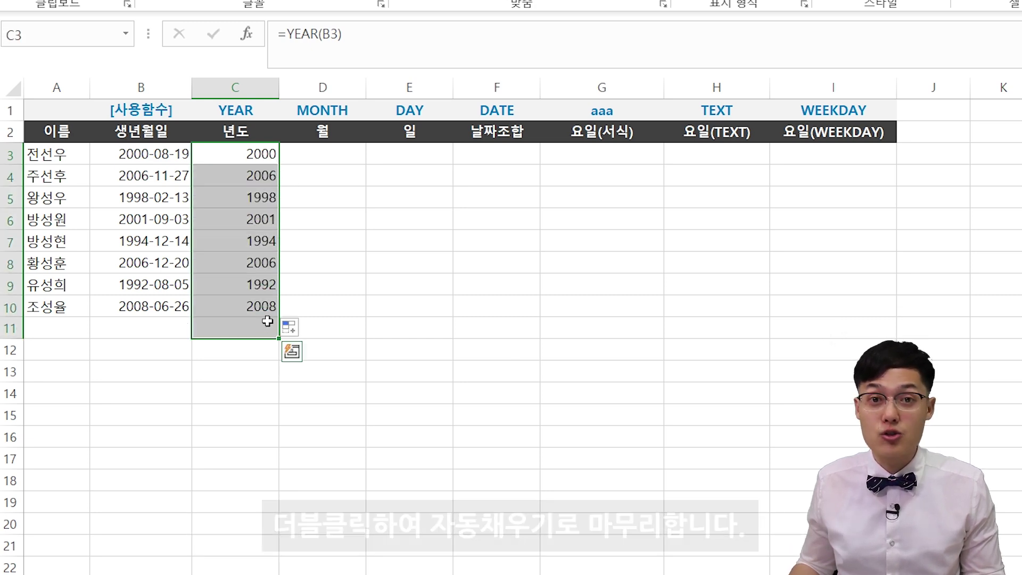
Extract the birth month with =MONTH(B3) in D3 and fill the formula down to D10.
{"action": "left_click", "coordinate": [346, 154]}
{"action": "type", "text": "=MON"}
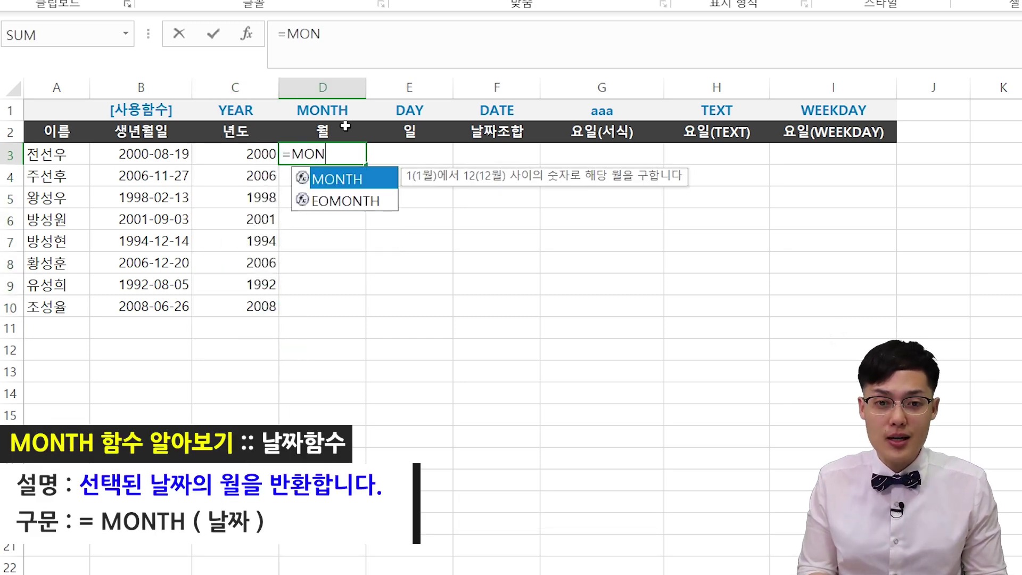
{"action": "type", "text": "TH("}
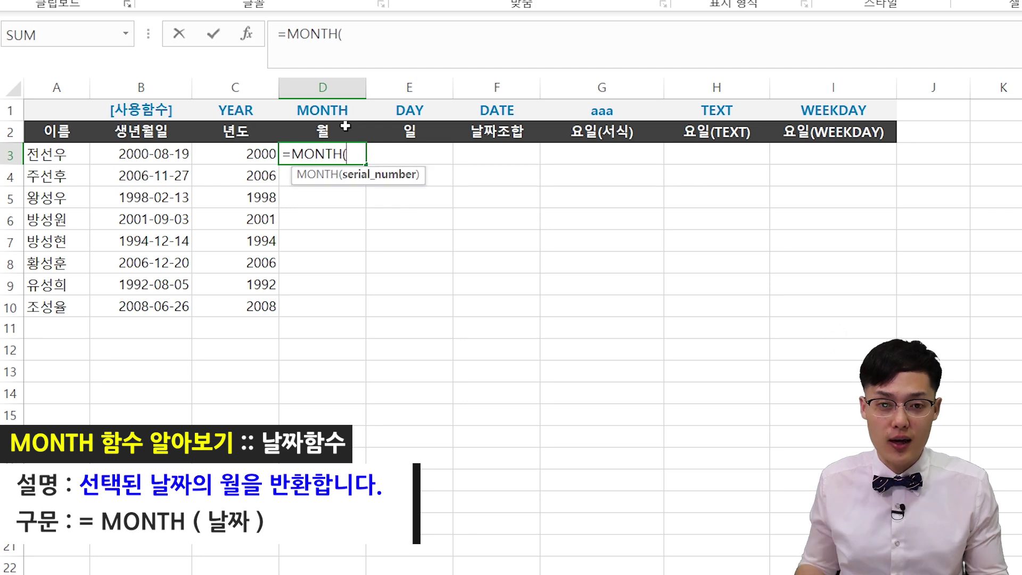
{"action": "left_click", "coordinate": [176, 155]}
{"action": "key", "text": "Return"}
{"action": "left_click", "coordinate": [354, 160]}
{"action": "double_click", "coordinate": [363, 168]}
Extract the birth day with =DAY(B3) in E3 and fill the formula down to E10.
{"action": "left_click", "coordinate": [389, 157]}
{"action": "type", "text": "="}
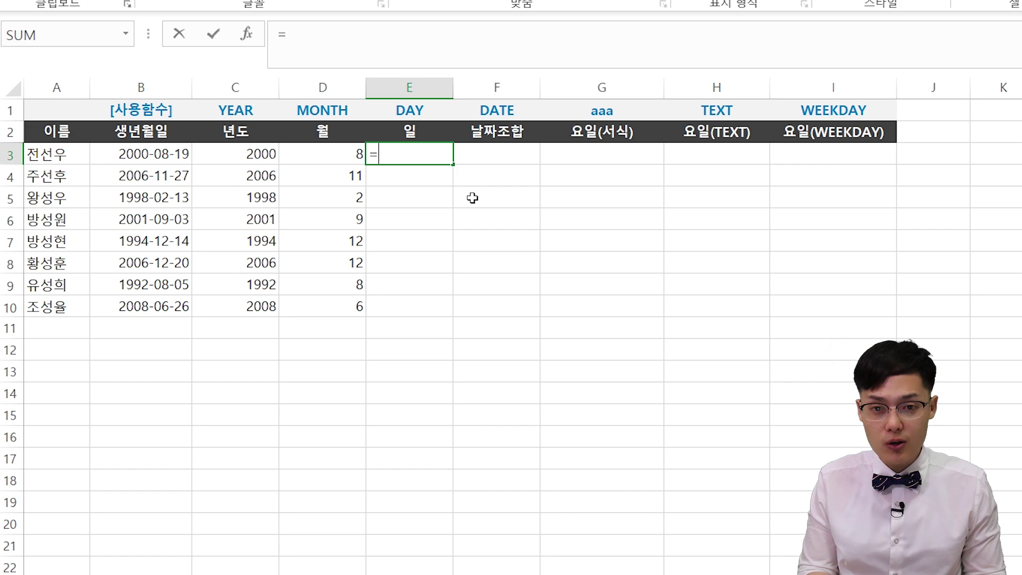
{"action": "type", "text": "DAY("}
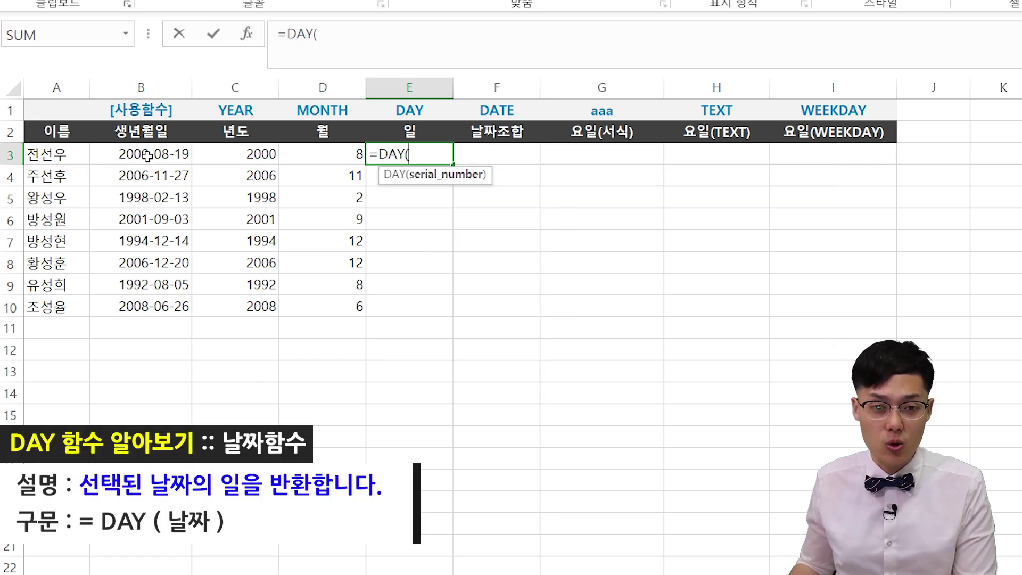
{"action": "left_click", "coordinate": [147, 155]}
{"action": "key", "text": "Return"}
{"action": "left_click", "coordinate": [429, 156]}
{"action": "double_click", "coordinate": [454, 165]}
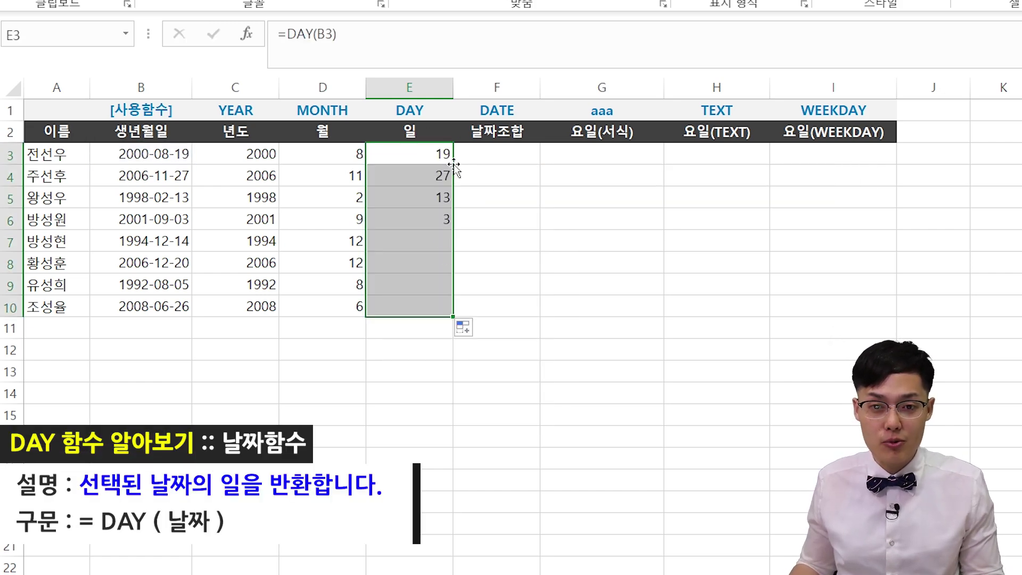
Recombine the year, month and day with =DATE(C3,D3,E3) in F3 and fill the formula down to F10.
{"action": "left_click", "coordinate": [487, 158]}
{"action": "type", "text": "=DATE("}
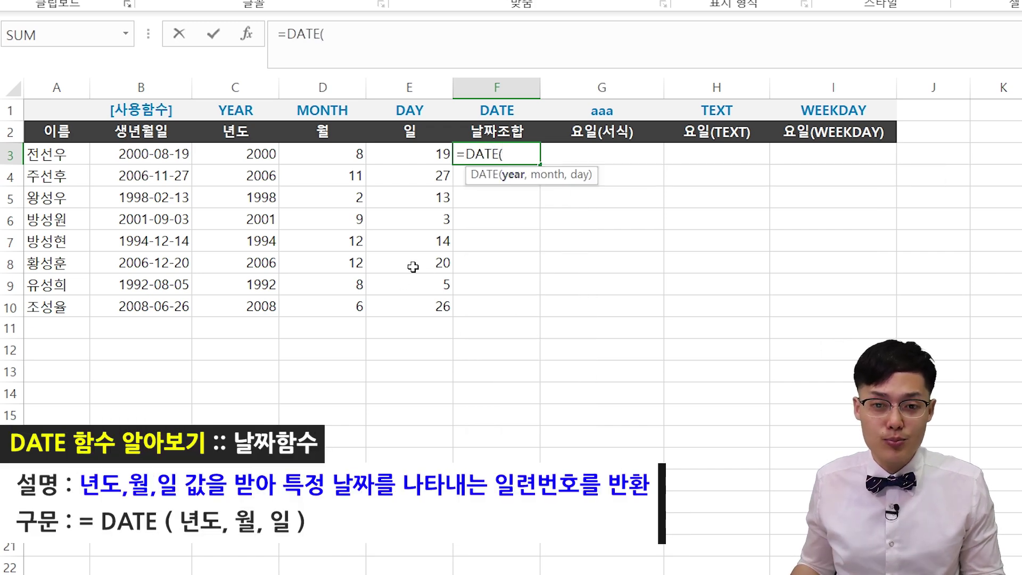
{"action": "left_click", "coordinate": [264, 155]}
{"action": "type", "text": ","}
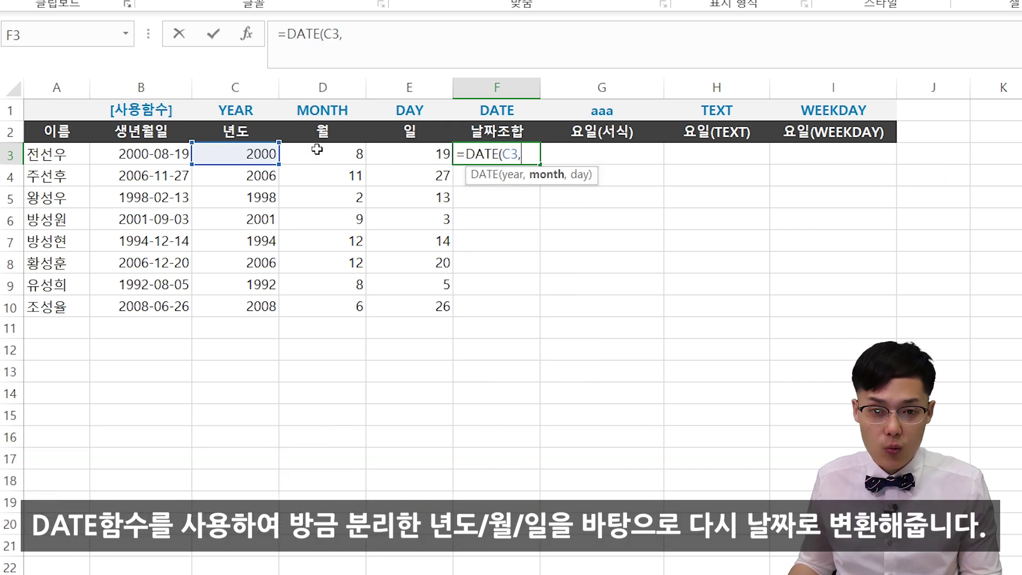
{"action": "left_click", "coordinate": [319, 154]}
{"action": "type", "text": ","}
{"action": "left_click", "coordinate": [386, 154]}
{"action": "key", "text": "Return"}
{"action": "left_click", "coordinate": [532, 153]}
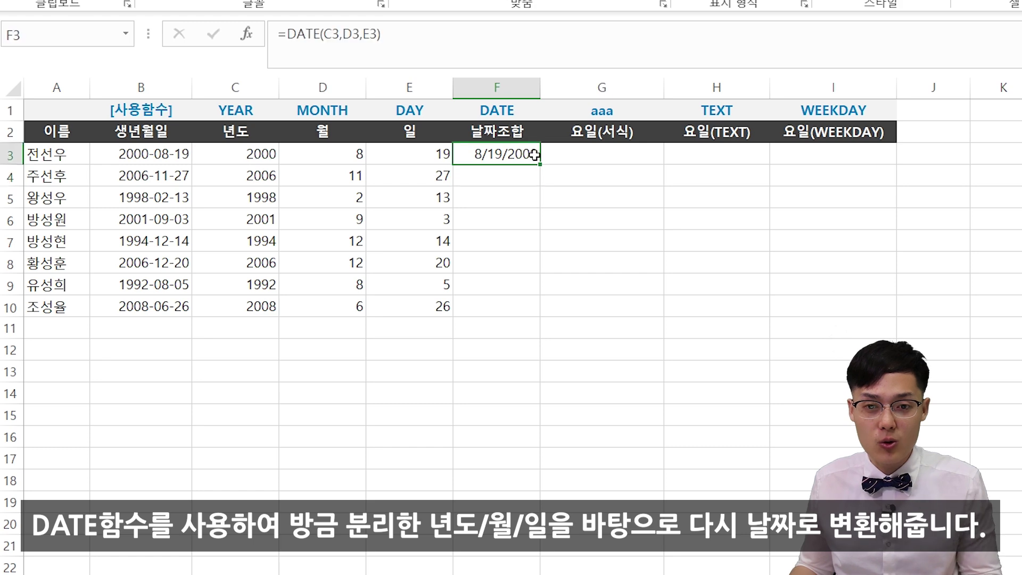
{"action": "double_click", "coordinate": [540, 165]}
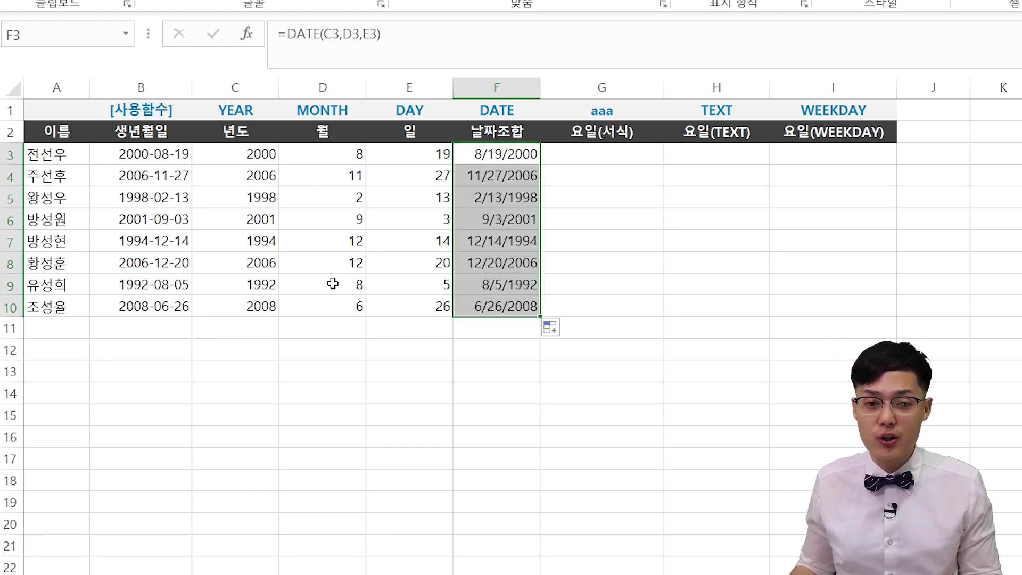
Set the year in C3 to 2001, check the combined date in F3, and undo the change.
{"action": "left_click", "coordinate": [337, 160]}
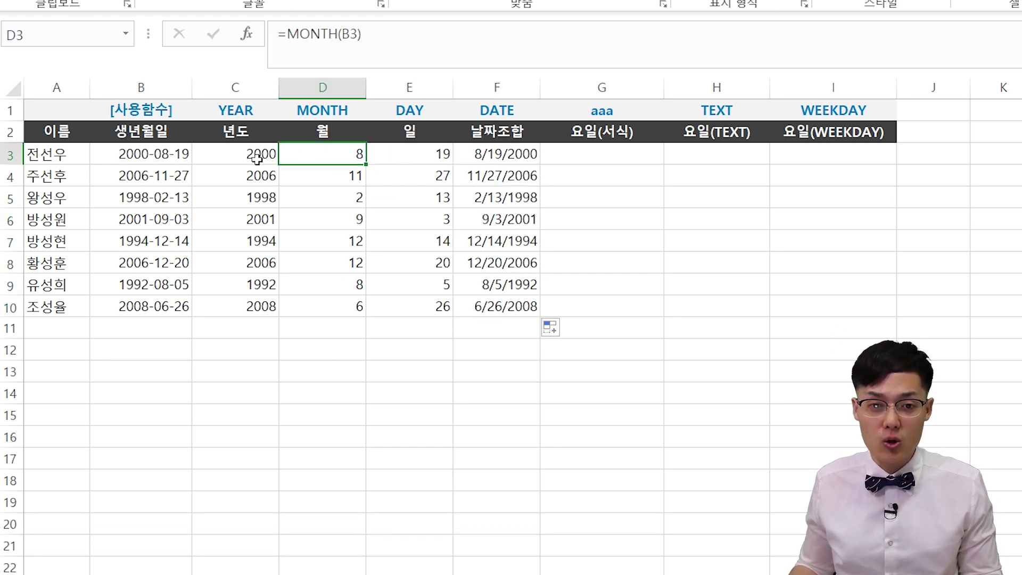
{"action": "left_click", "coordinate": [264, 159]}
{"action": "type", "text": "2"}
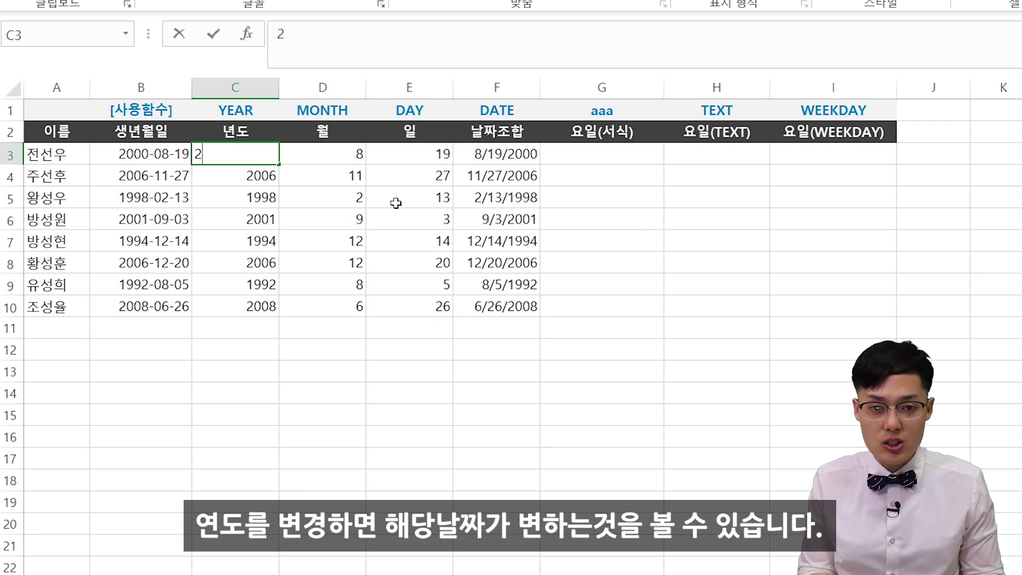
{"action": "key", "text": "Up"}
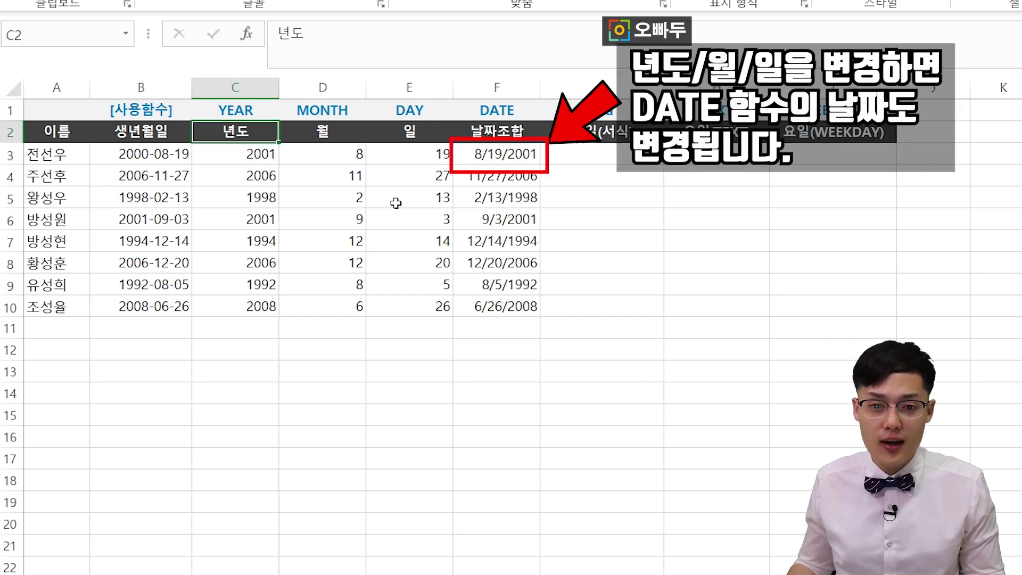
{"action": "left_click", "coordinate": [495, 163]}
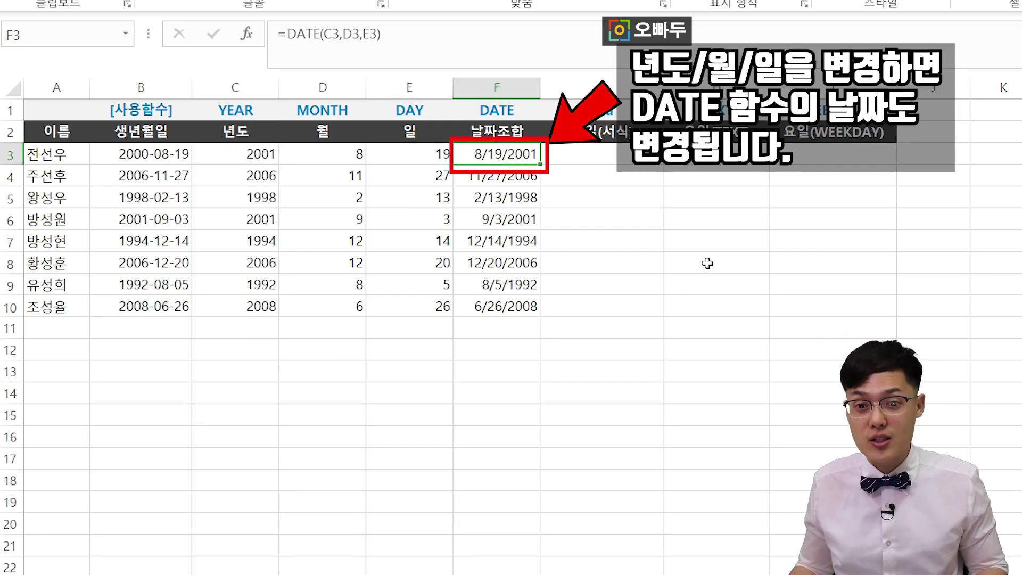
{"action": "key", "text": "ctrl+z"}
Bring the birth date into the 요일(서식) column with =B3 in G3 and fill it down to G10.
{"action": "left_click", "coordinate": [611, 149]}
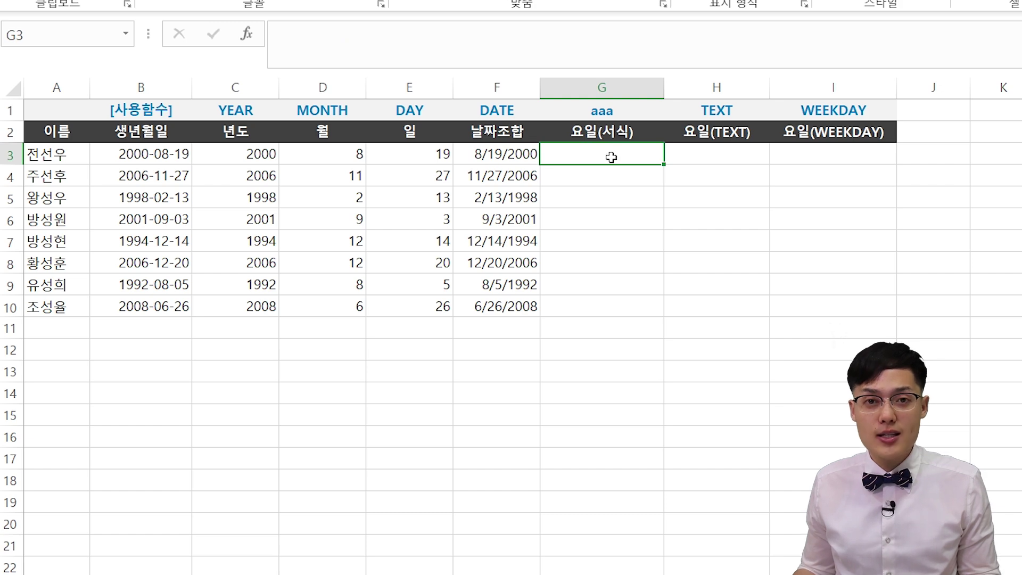
{"action": "left_click_drag", "start_coordinate": [181, 163], "coordinate": [181, 218]}
{"action": "left_click", "coordinate": [600, 160]}
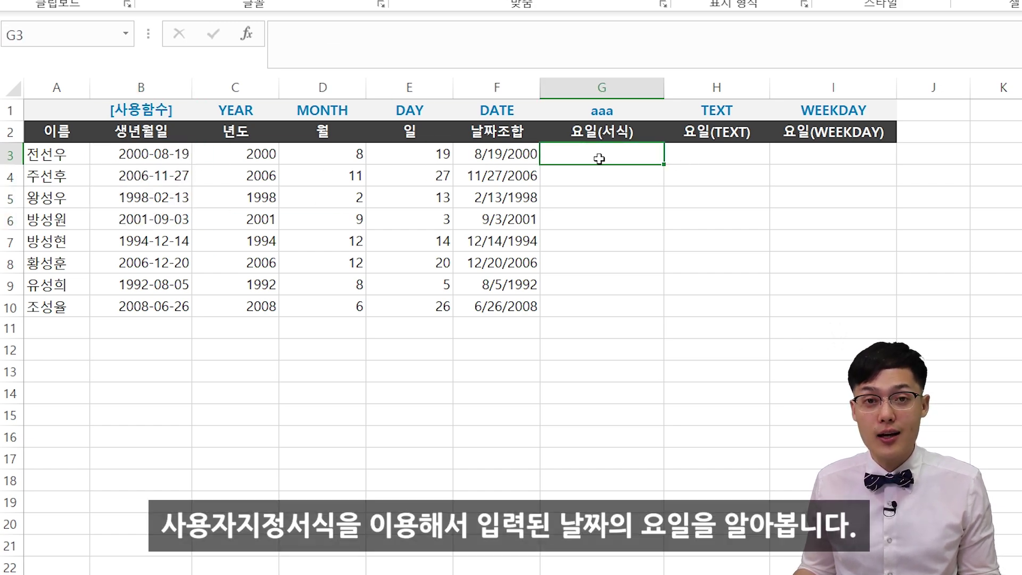
{"action": "type", "text": "="}
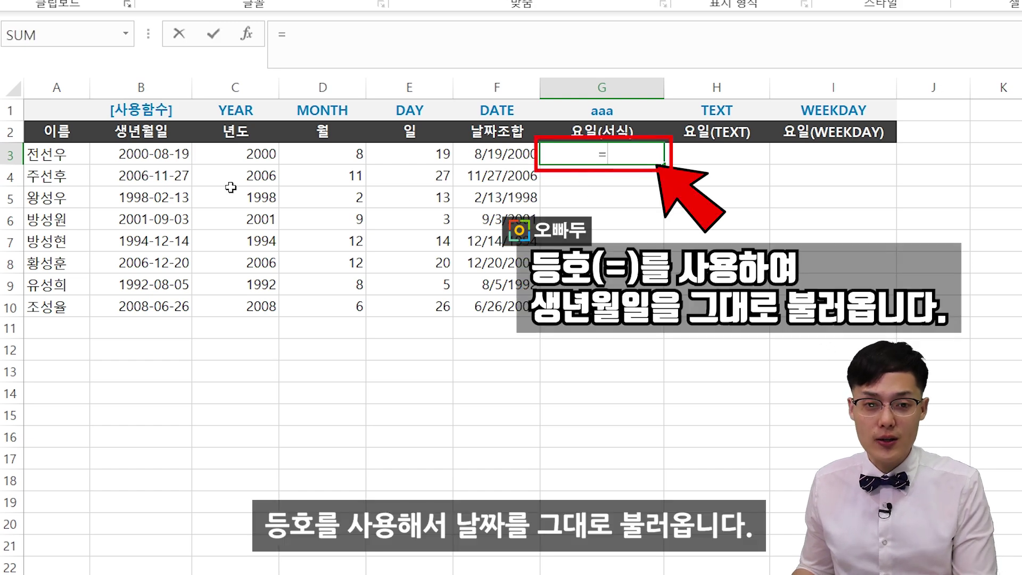
{"action": "left_click", "coordinate": [179, 155]}
{"action": "key", "text": "Return"}
{"action": "left_click", "coordinate": [654, 154]}
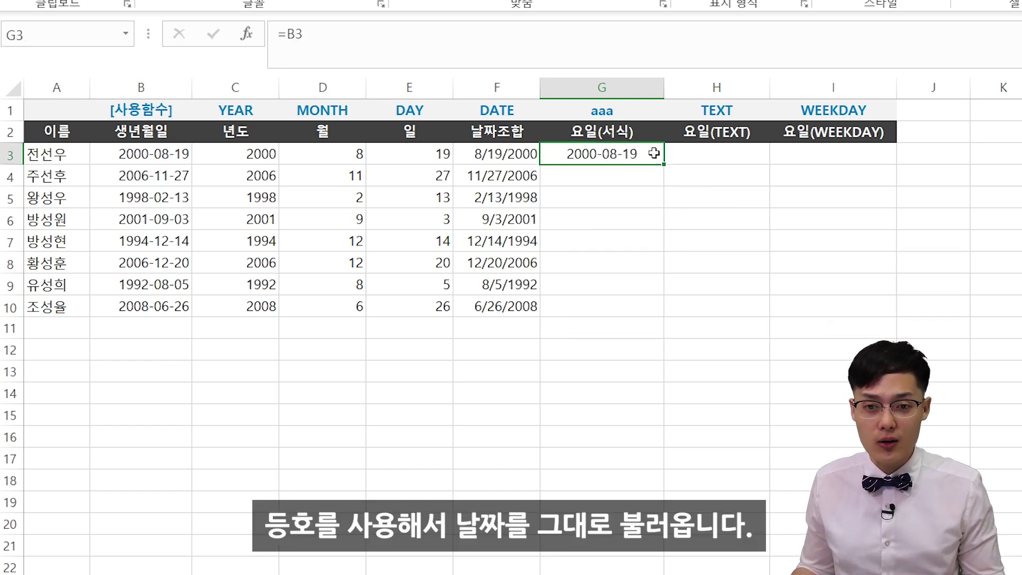
{"action": "double_click", "coordinate": [664, 165]}
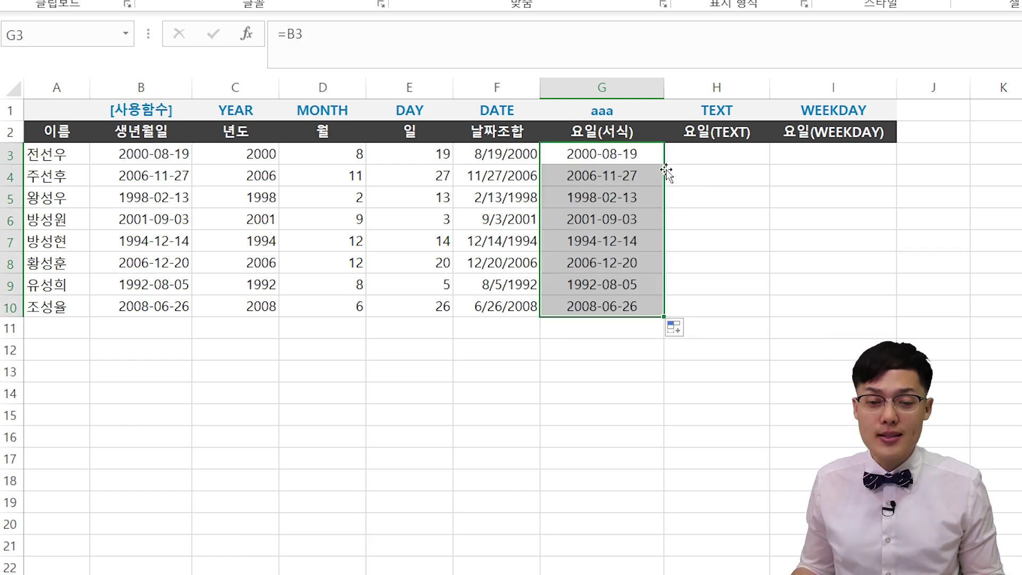
Apply the custom number format aaa to G3:G10 to show the dates as weekdays.
{"action": "left_click_drag", "start_coordinate": [626, 154], "coordinate": [635, 304]}
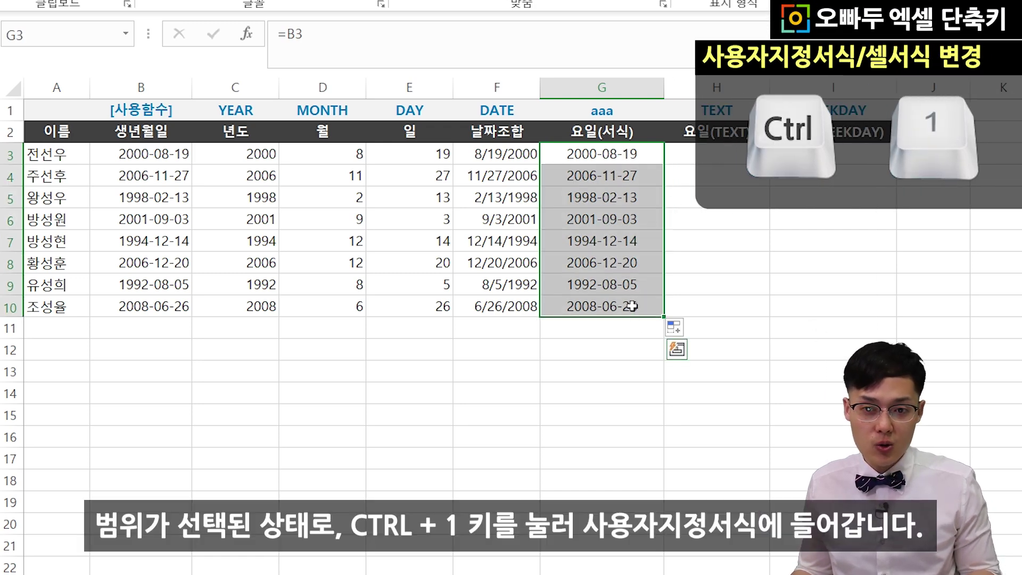
{"action": "key", "text": "ctrl"}
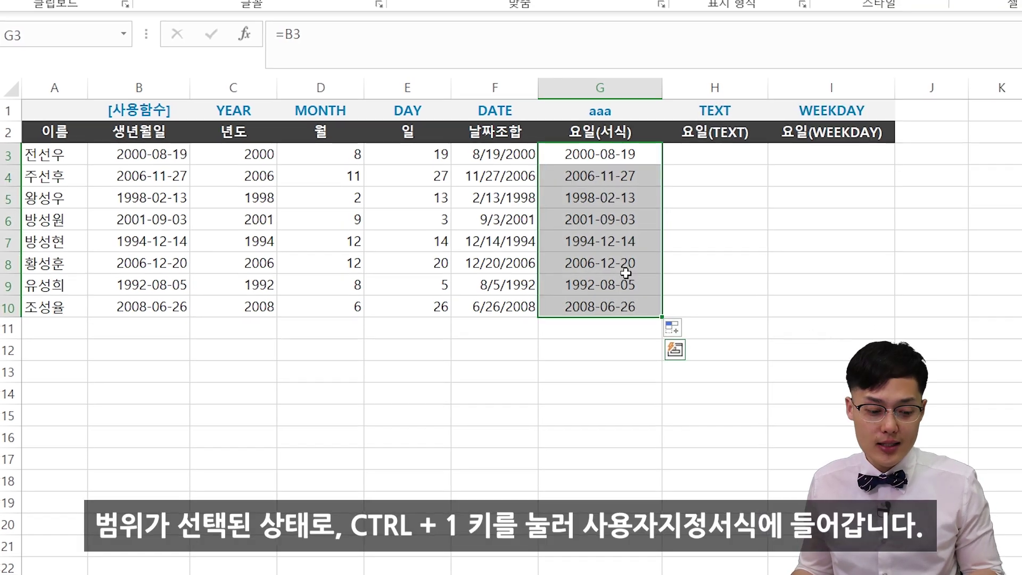
{"action": "key", "text": "ctrl+1"}
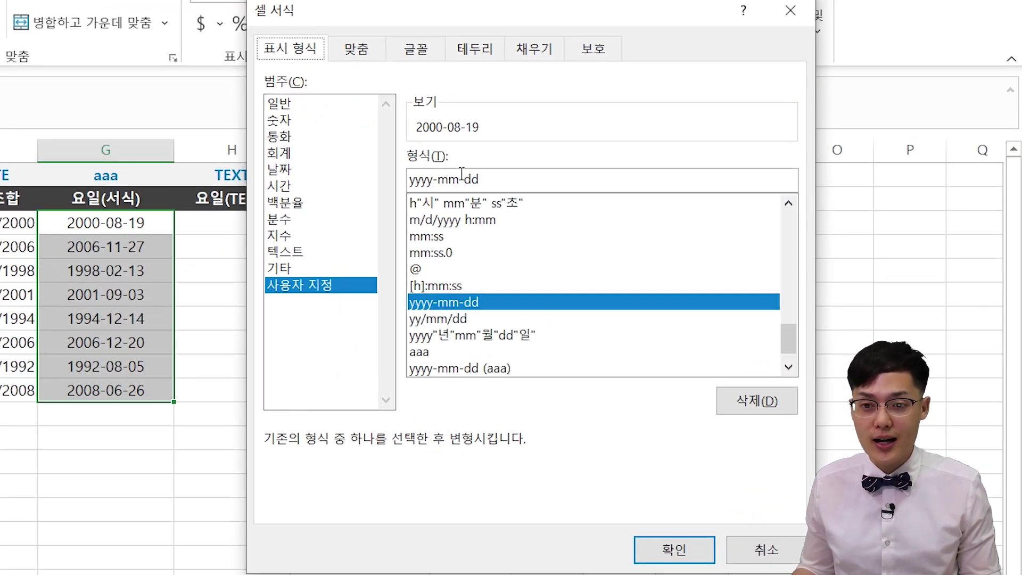
{"action": "left_click", "coordinate": [461, 174]}
{"action": "key", "text": "BackSpace"}
{"action": "key", "text": "BackSpace"}
{"action": "key", "text": "BackSpace"}
{"action": "key", "text": "BackSpace"}
{"action": "key", "text": "BackSpace"}
{"action": "key", "text": "BackSpace"}
{"action": "key", "text": "BackSpace"}
{"action": "key", "text": "BackSpace"}
{"action": "key", "text": "BackSpace"}
{"action": "key", "text": "BackSpace"}
{"action": "type", "text": "aaa"}
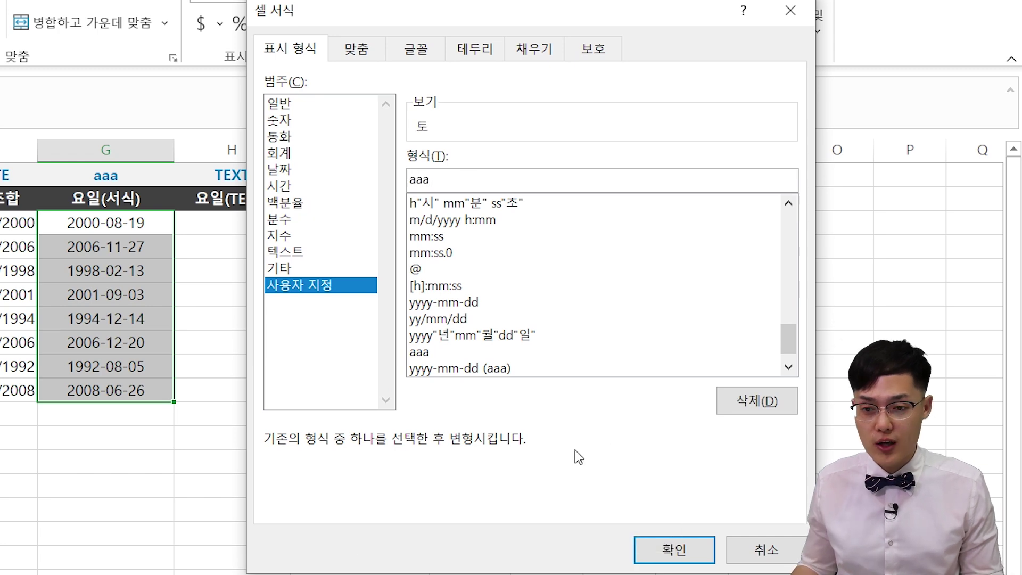
{"action": "left_click", "coordinate": [667, 554]}
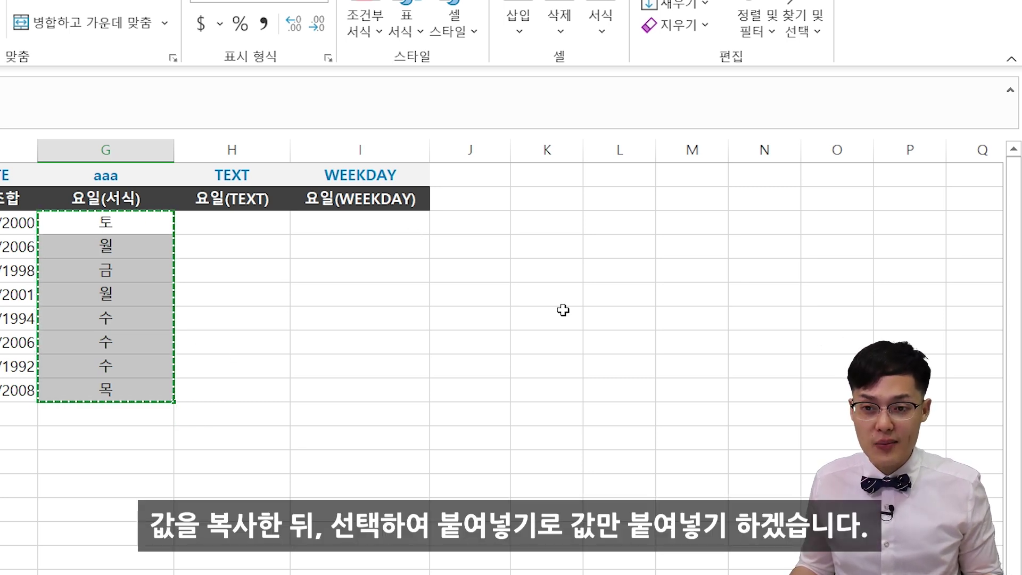
Paste the copied G3:G10 weekday cells as values only, starting at J3.
{"action": "left_click", "coordinate": [488, 226]}
{"action": "right_click", "coordinate": [492, 229]}
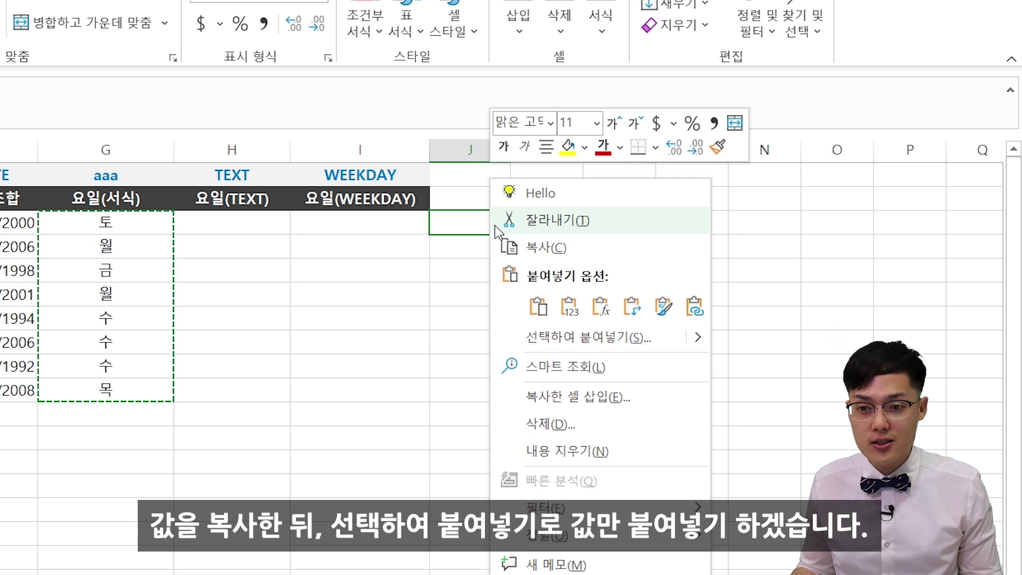
{"action": "left_click", "coordinate": [613, 338]}
{"action": "left_click", "coordinate": [445, 237]}
{"action": "left_click", "coordinate": [659, 504]}
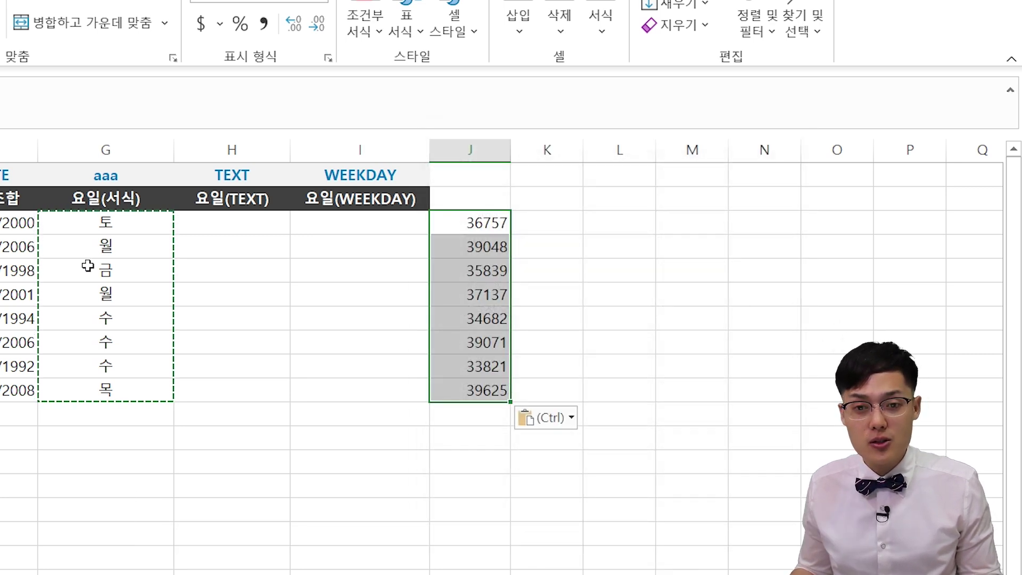
Format the pasted values in J3:J10 as dates in yyyy-mm-dd form.
{"action": "left_click_drag", "start_coordinate": [107, 221], "coordinate": [125, 388]}
{"action": "left_click_drag", "start_coordinate": [469, 223], "coordinate": [482, 392]}
{"action": "left_click_drag", "start_coordinate": [472, 221], "coordinate": [482, 391]}
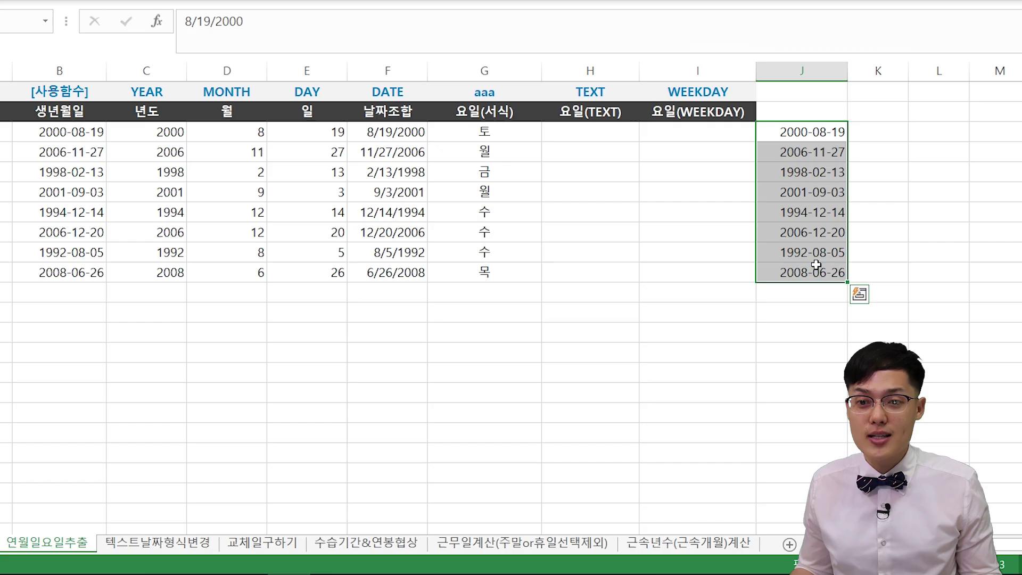
Compare the dates in column J with the formatted weekdays in G3:G10 and their underlying formula.
{"action": "left_click", "coordinate": [816, 264]}
{"action": "left_click", "coordinate": [498, 131]}
{"action": "left_click_drag", "start_coordinate": [499, 132], "coordinate": [498, 276]}
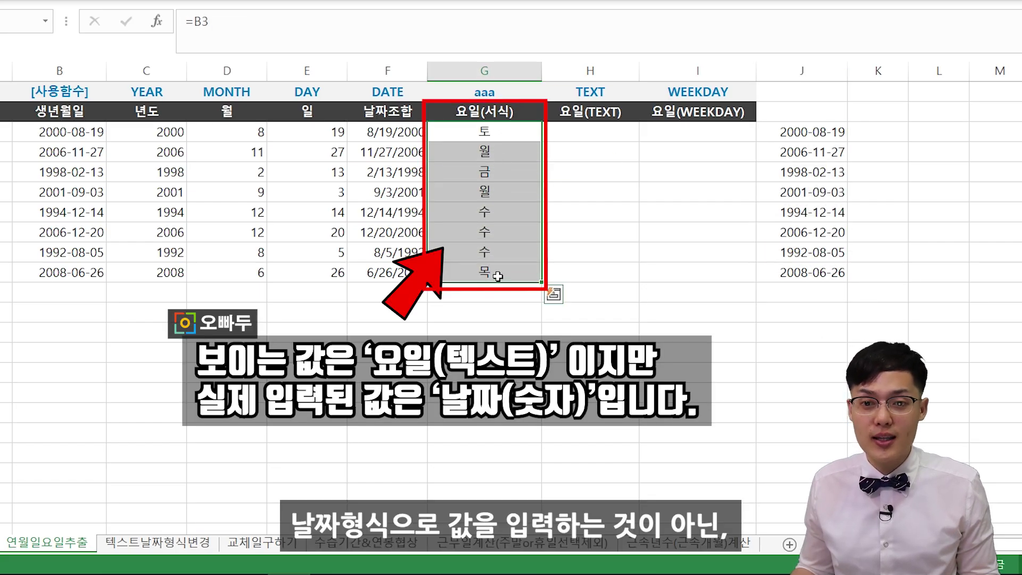
{"action": "left_click", "coordinate": [502, 135]}
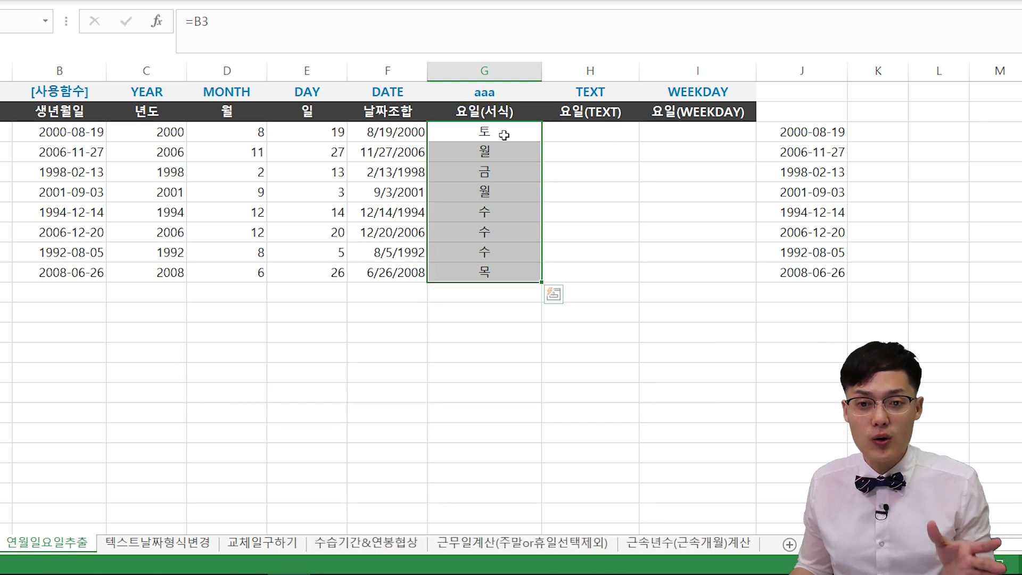
Return the weekday as text in H3 with =TEXT(B3,"aaa") and fill the formula down to H10.
{"action": "left_click", "coordinate": [576, 133]}
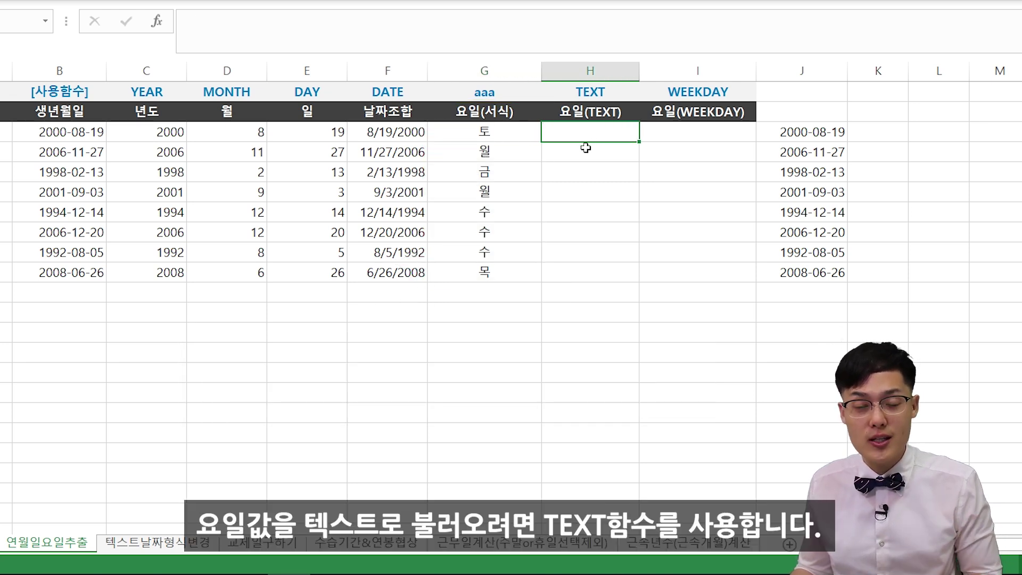
{"action": "type", "text": "="}
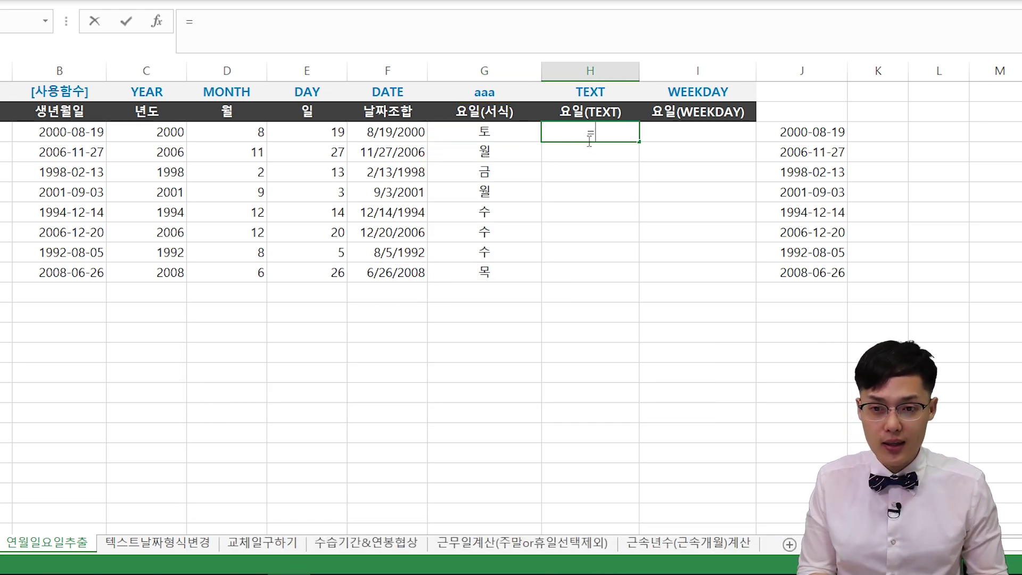
{"action": "type", "text": "te"}
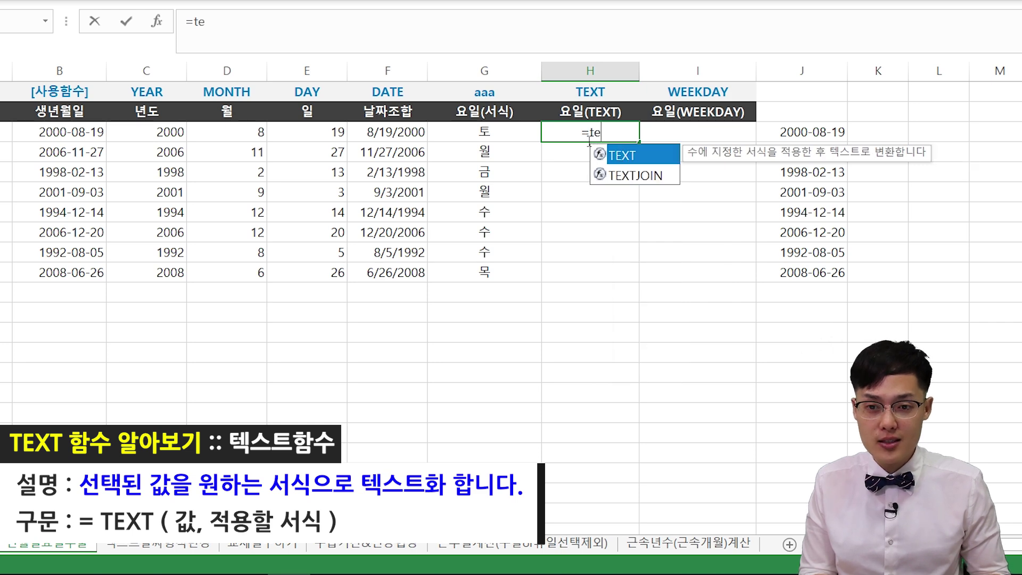
{"action": "type", "text": "xt("}
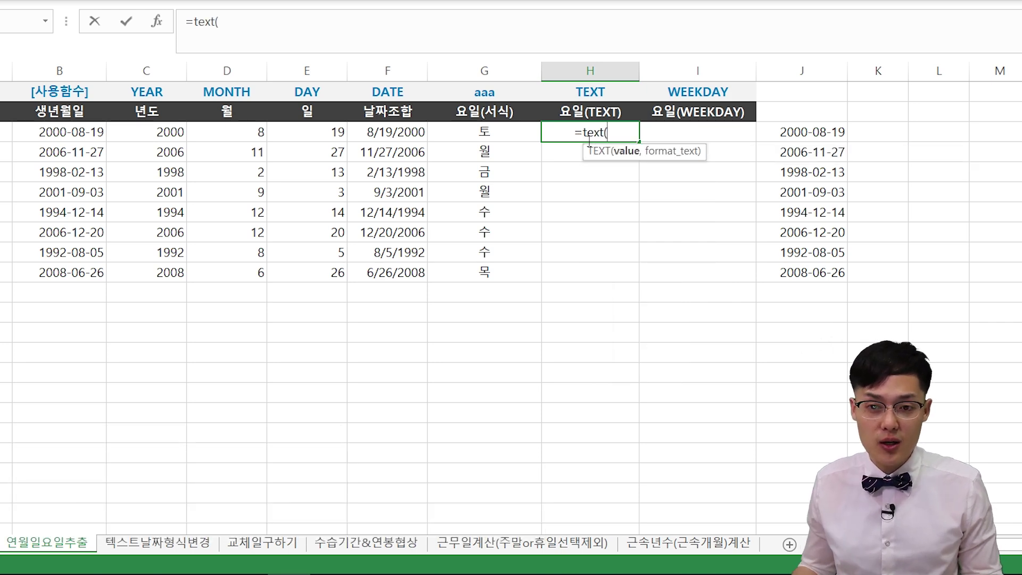
{"action": "left_click", "coordinate": [91, 135]}
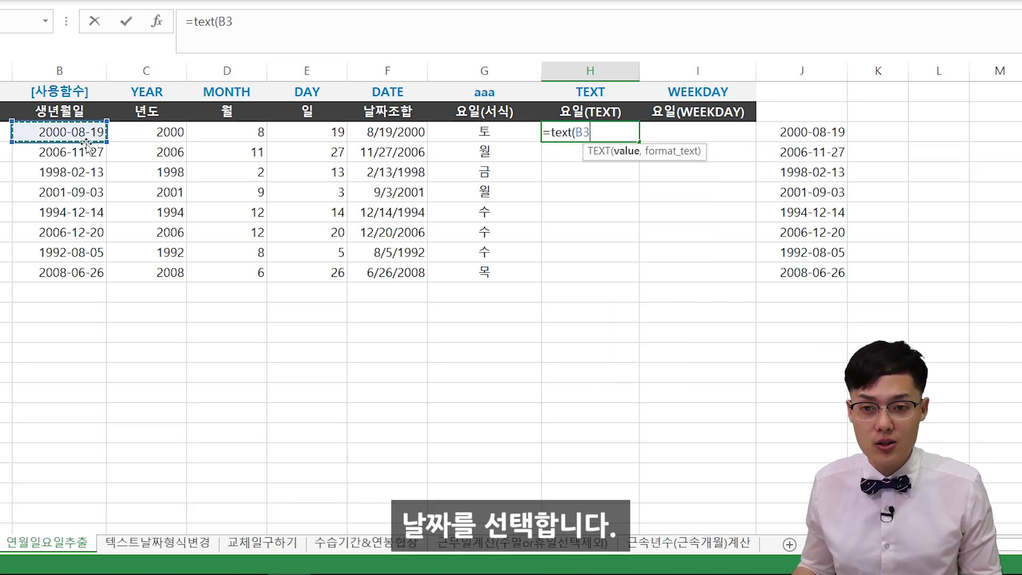
{"action": "type", "text": ","}
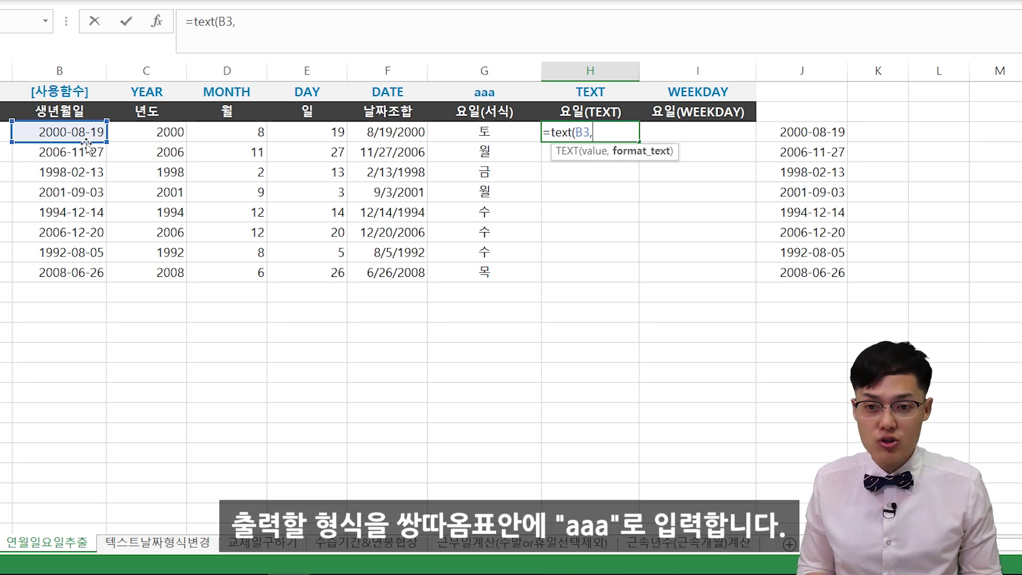
{"action": "type", "text": "\"aaa\")"}
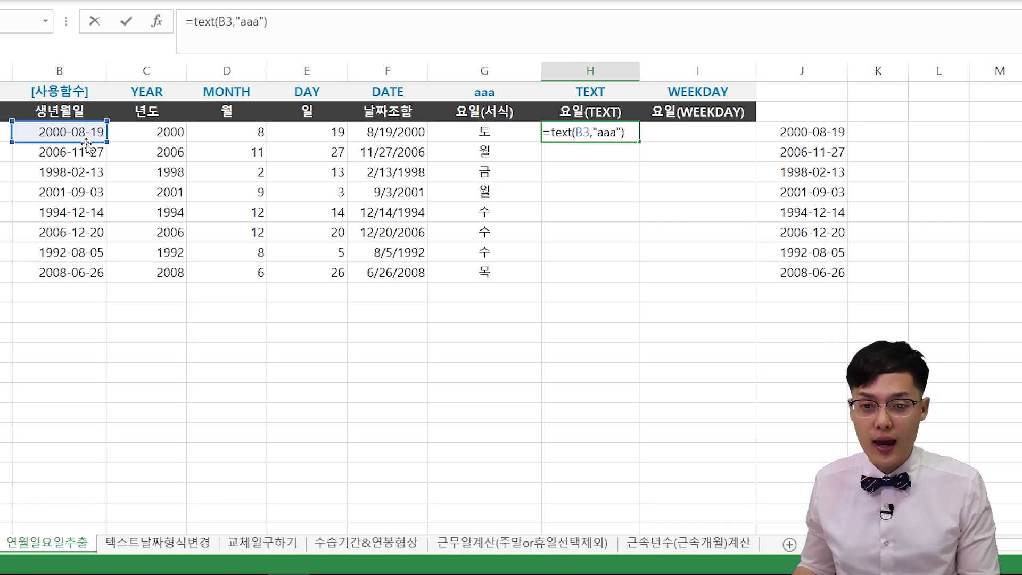
{"action": "key", "text": "Return"}
{"action": "left_click", "coordinate": [621, 130]}
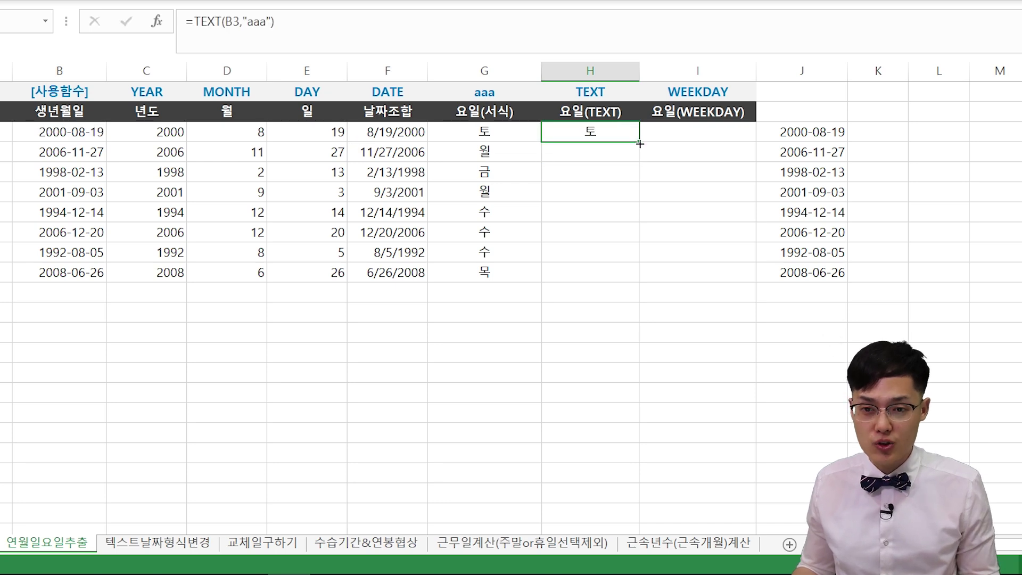
{"action": "double_click", "coordinate": [640, 143]}
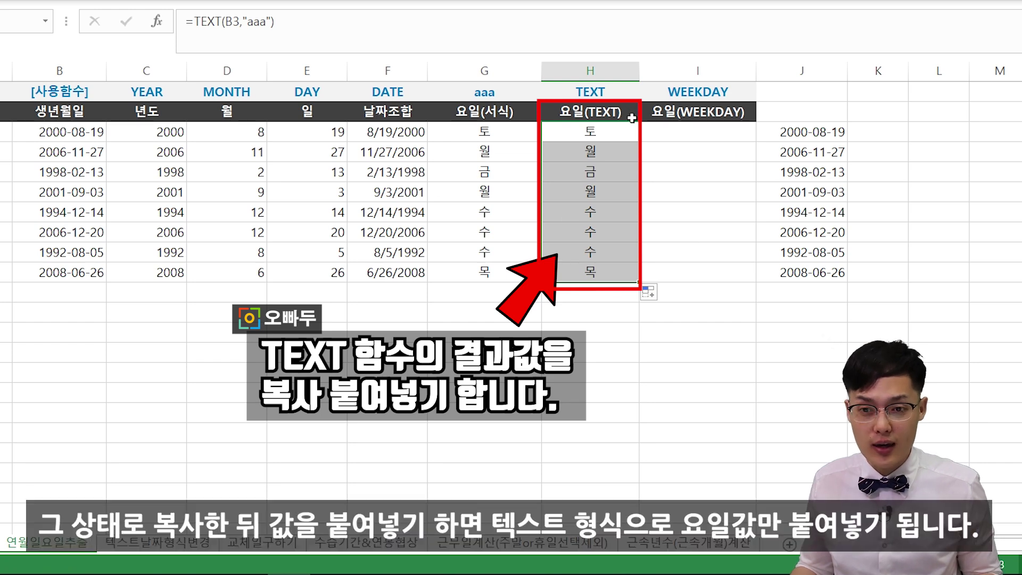
Paste the TEXT results from H3:H10 as values only starting at K3, and widen column K slightly.
{"action": "key", "text": "ctrl+c"}
{"action": "left_click", "coordinate": [890, 133]}
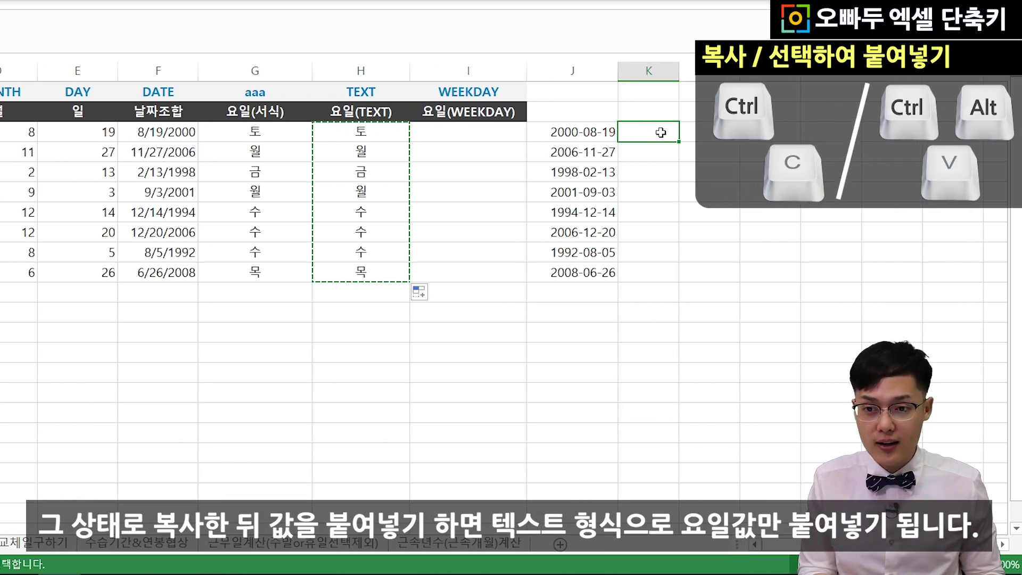
{"action": "key", "text": "ctrl+alt+v"}
{"action": "left_click", "coordinate": [497, 114]}
{"action": "left_click", "coordinate": [653, 340]}
{"action": "left_click_drag", "start_coordinate": [679, 70], "coordinate": [690, 70]}
{"action": "left_click_drag", "start_coordinate": [668, 133], "coordinate": [665, 271]}
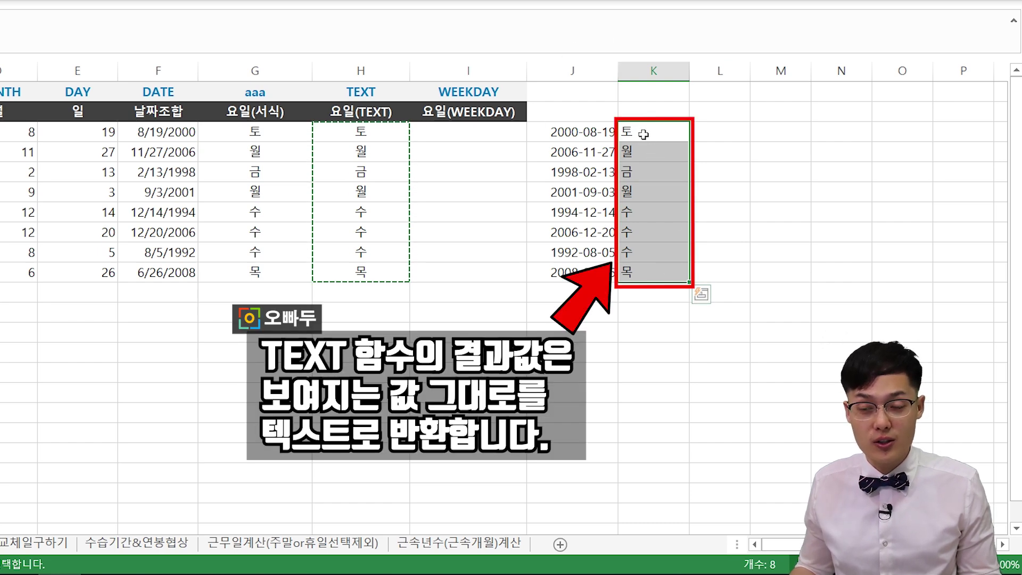
Calculate the Monday-based weekday number in I3 with =WEEKDAY(B3,2) and fill the formula down to I10.
{"action": "left_click", "coordinate": [505, 138]}
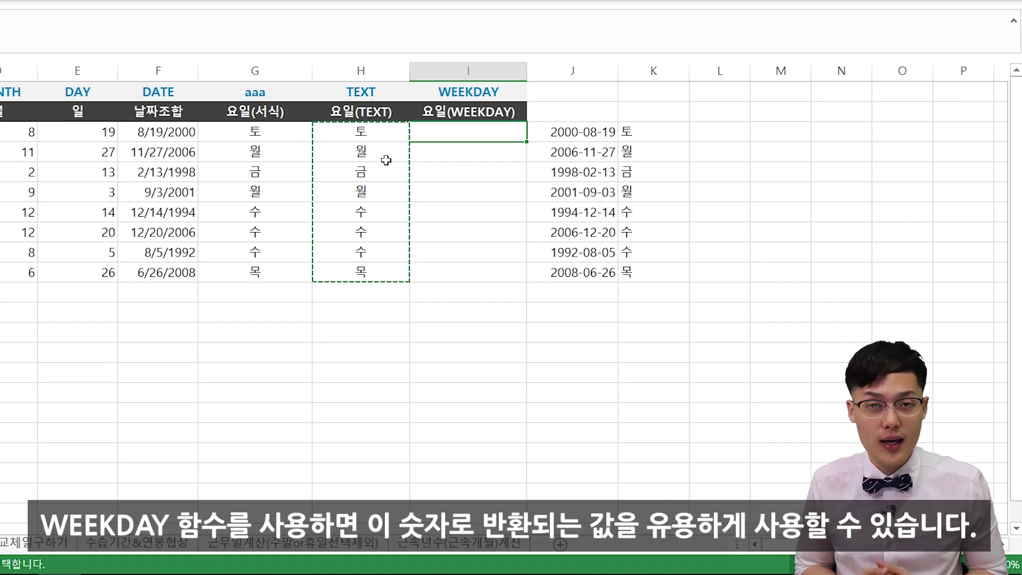
{"action": "type", "text": "=wee"}
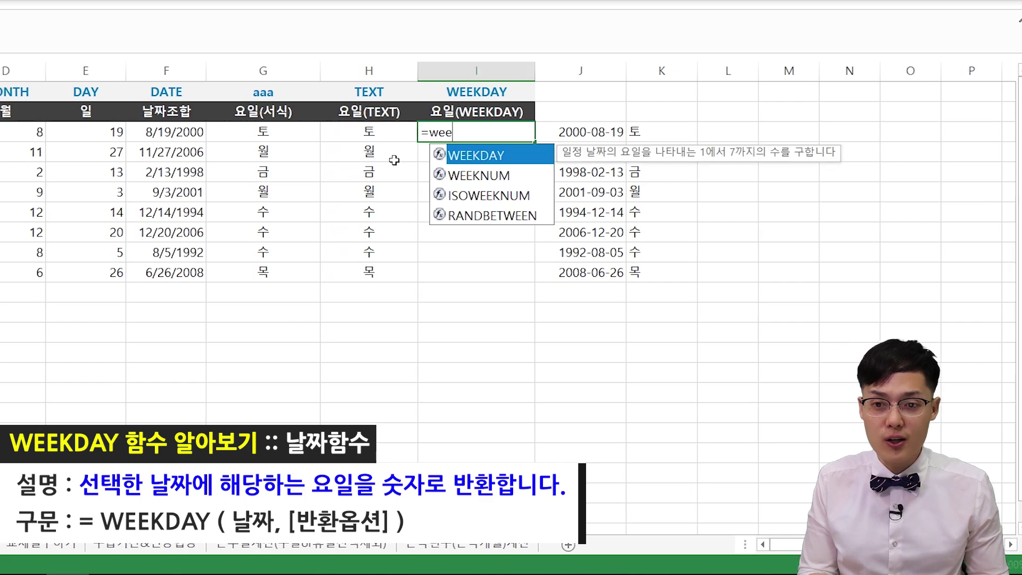
{"action": "type", "text": "kday("}
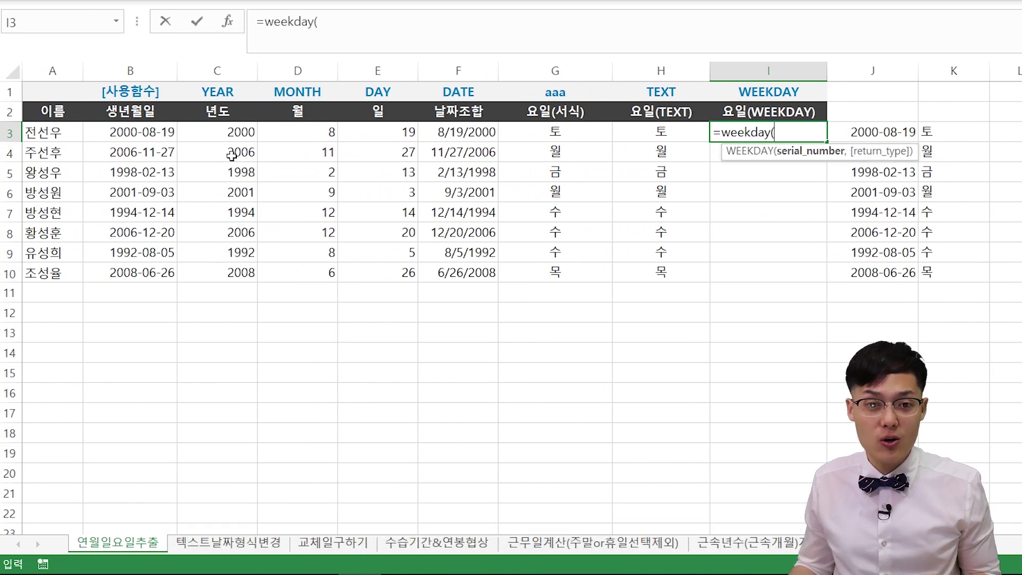
{"action": "left_click", "coordinate": [161, 134]}
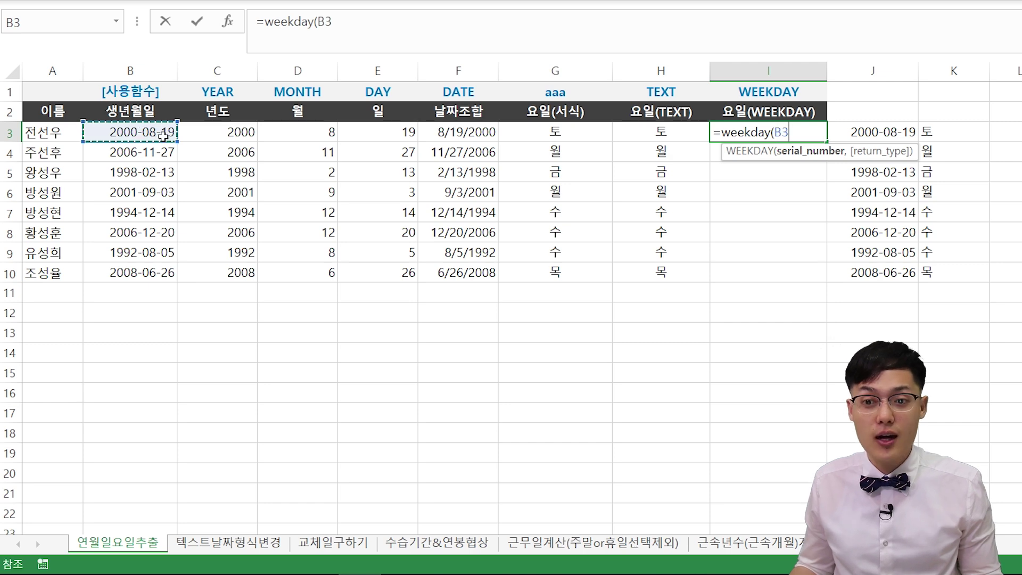
{"action": "type", "text": ","}
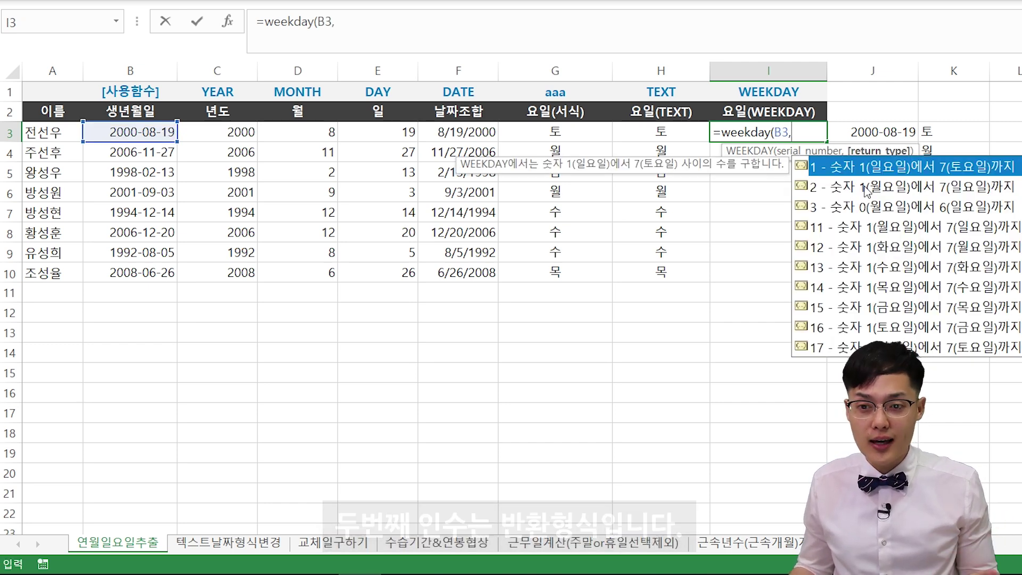
{"action": "key", "text": "Down"}
{"action": "type", "text": "2"}
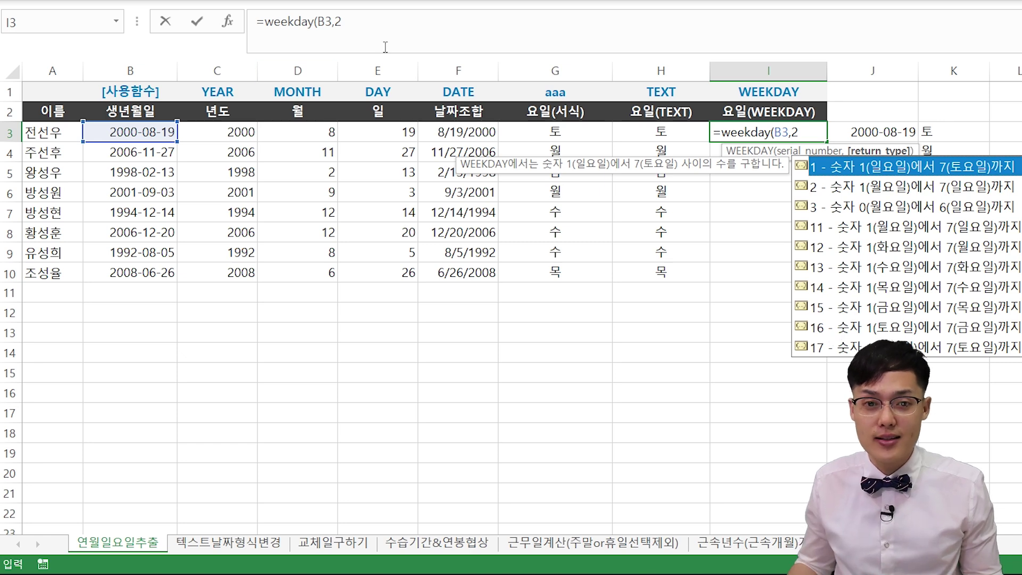
{"action": "left_click", "coordinate": [414, 44]}
{"action": "key", "text": "Return"}
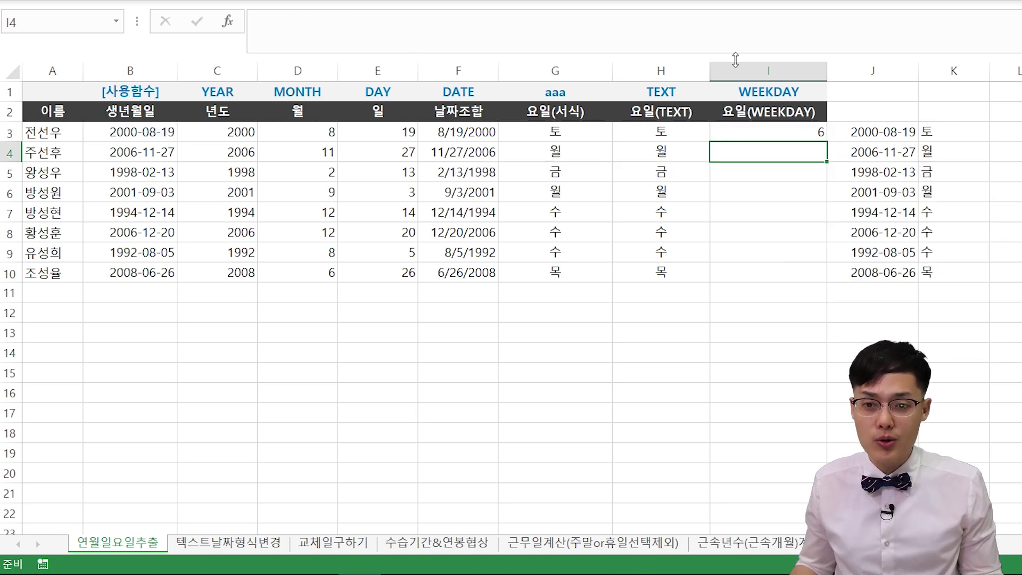
{"action": "left_click", "coordinate": [796, 131]}
{"action": "left_click_drag", "start_coordinate": [825, 142], "coordinate": [825, 282]}
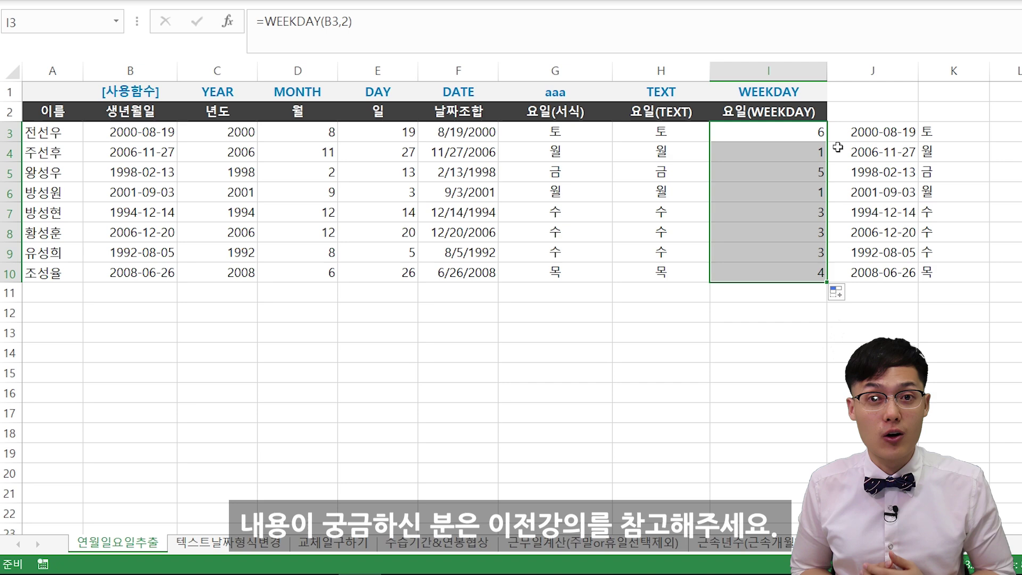
On the 텍스트날짜형식변경 sheet, extract the year from the birth date in B3 into C3 with YEAR.
{"action": "left_click", "coordinate": [181, 550]}
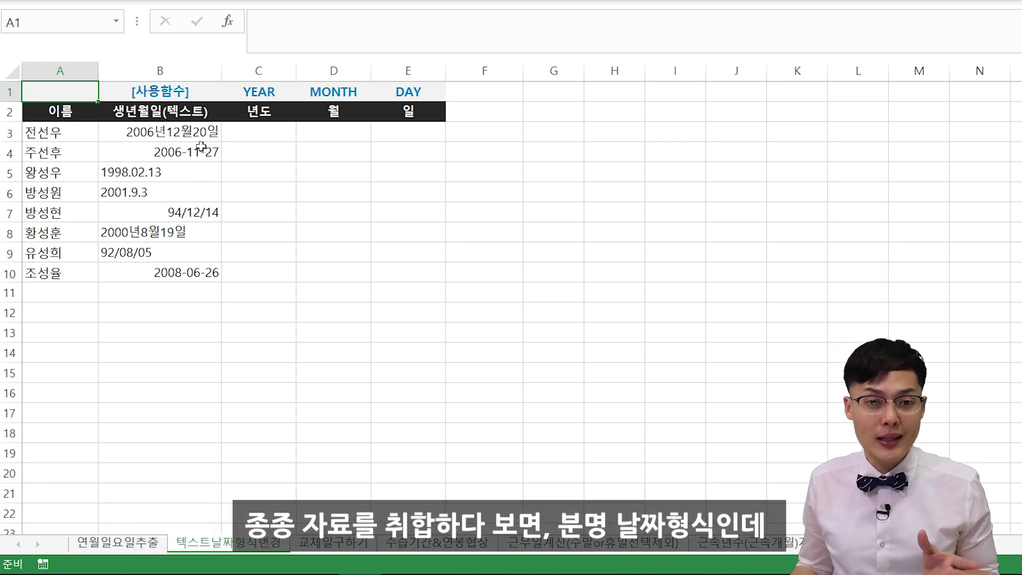
{"action": "left_click_drag", "start_coordinate": [201, 133], "coordinate": [182, 274]}
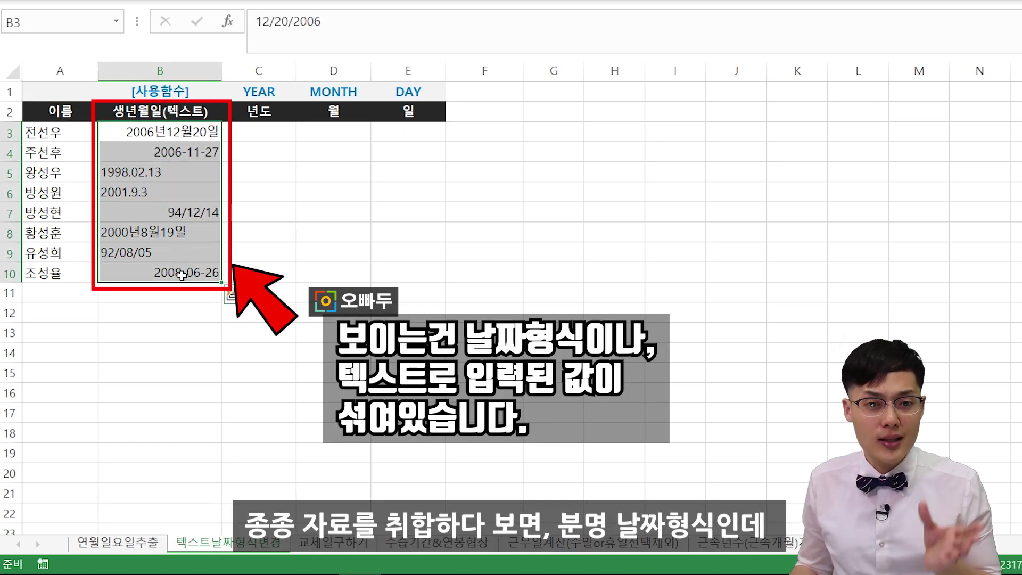
{"action": "left_click", "coordinate": [258, 136]}
{"action": "type", "text": "=year("}
{"action": "key", "text": "Left"}
{"action": "key", "text": "Return"}
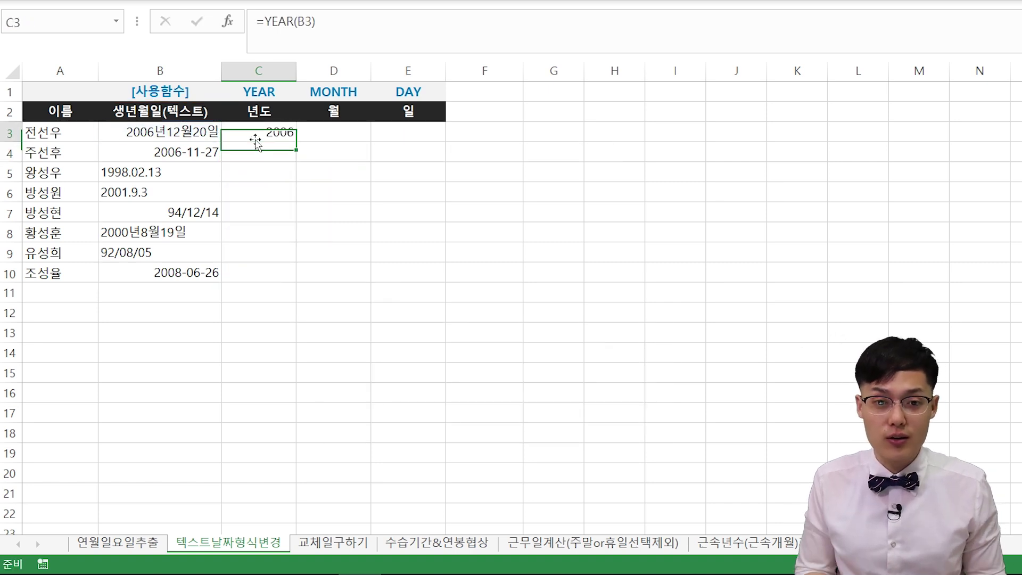
Extract the month from B3 into D3 with the MONTH function.
{"action": "key", "text": "Up"}
{"action": "key", "text": "Right"}
{"action": "type", "text": "=month("}
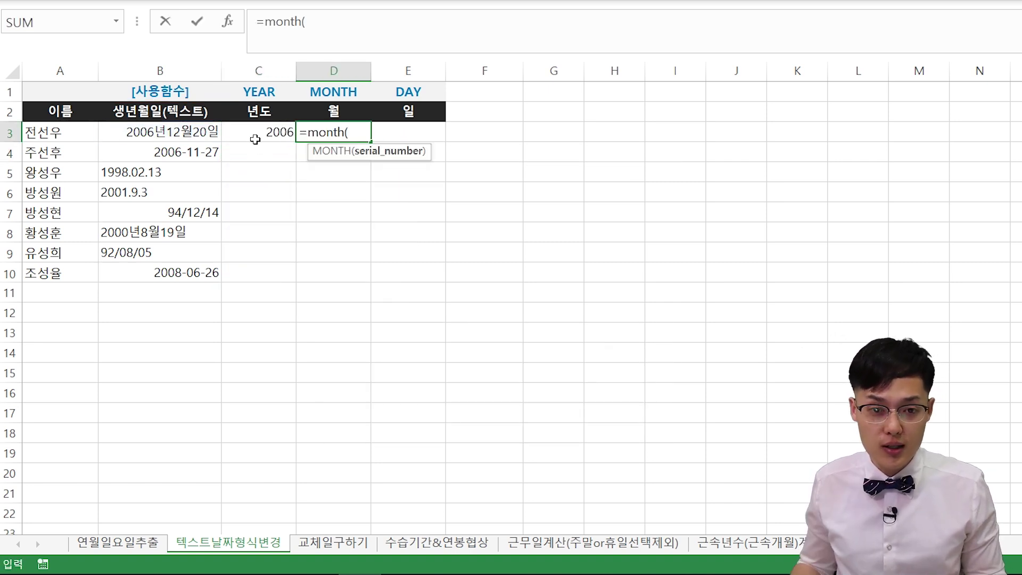
{"action": "left_click", "coordinate": [205, 113]}
{"action": "key", "text": "Down"}
{"action": "key", "text": "Return"}
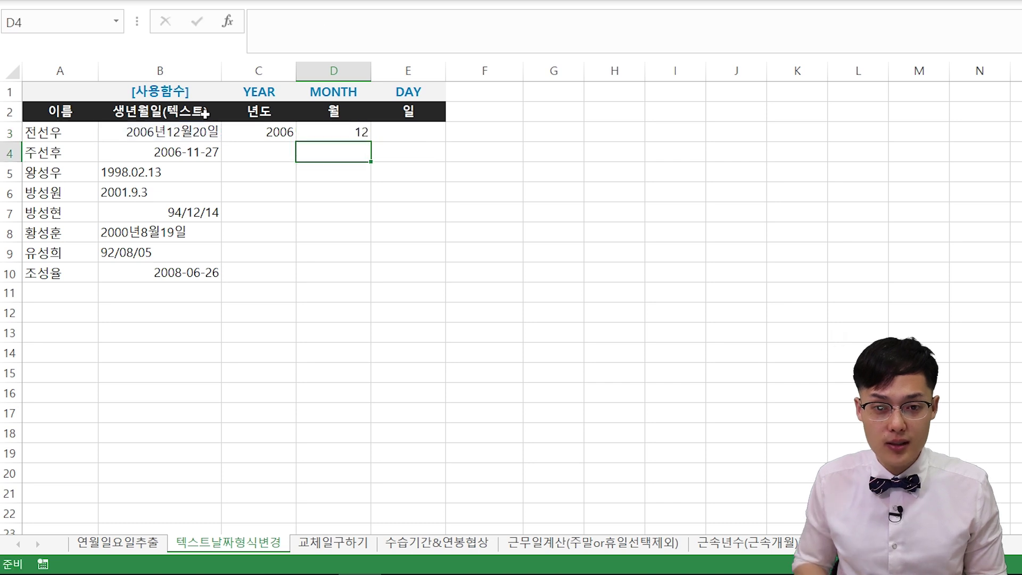
Extract the day from B3 into E3 with the DAY function.
{"action": "key", "text": "Up"}
{"action": "key", "text": "Right"}
{"action": "type", "text": "=day("}
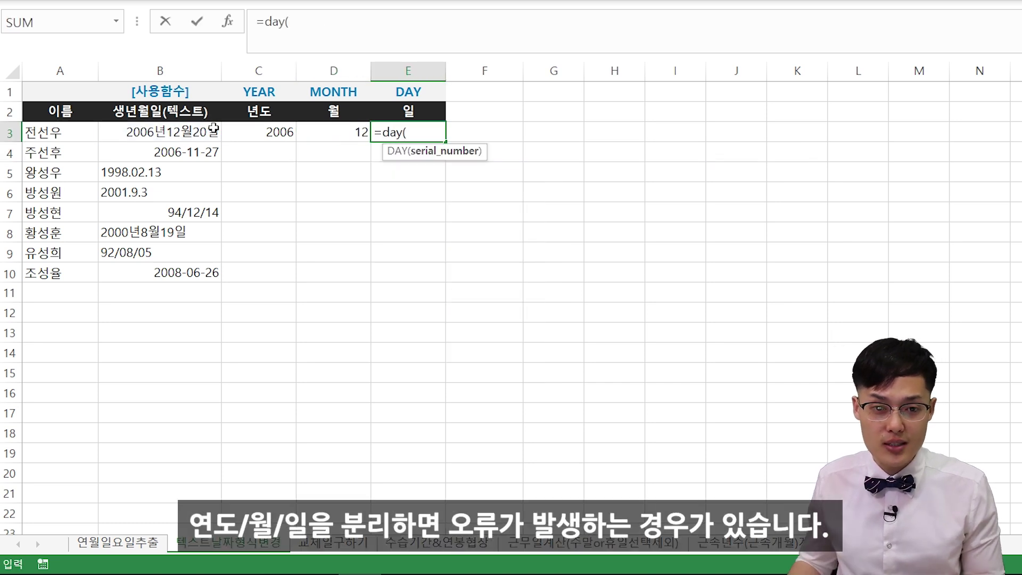
{"action": "left_click", "coordinate": [212, 130]}
{"action": "type", "text": ")"}
{"action": "key", "text": "Return"}
Copy the year, month and day formulas in C3:E3 down through row 10.
{"action": "key", "text": "Up"}
{"action": "key", "text": "shift+Left"}
{"action": "key", "text": "shift+Left"}
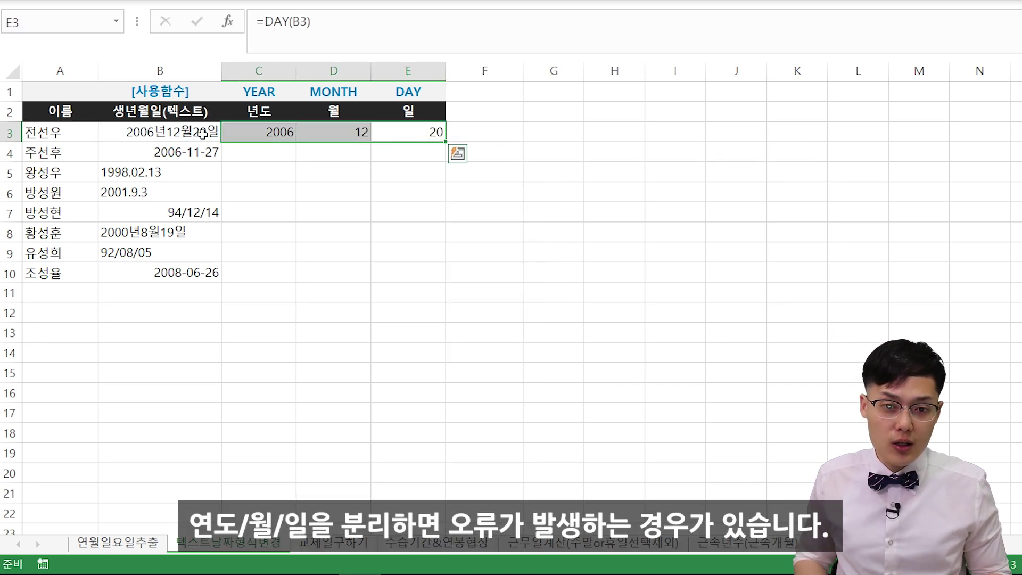
{"action": "key", "text": "ctrl+c"}
{"action": "key", "text": "shift+Down"}
{"action": "key", "text": "shift+Down"}
{"action": "key", "text": "shift+Down"}
{"action": "key", "text": "shift+Down"}
{"action": "key", "text": "shift+Down"}
{"action": "key", "text": "shift+Down"}
{"action": "key", "text": "shift+Down"}
{"action": "key", "text": "ctrl+v"}
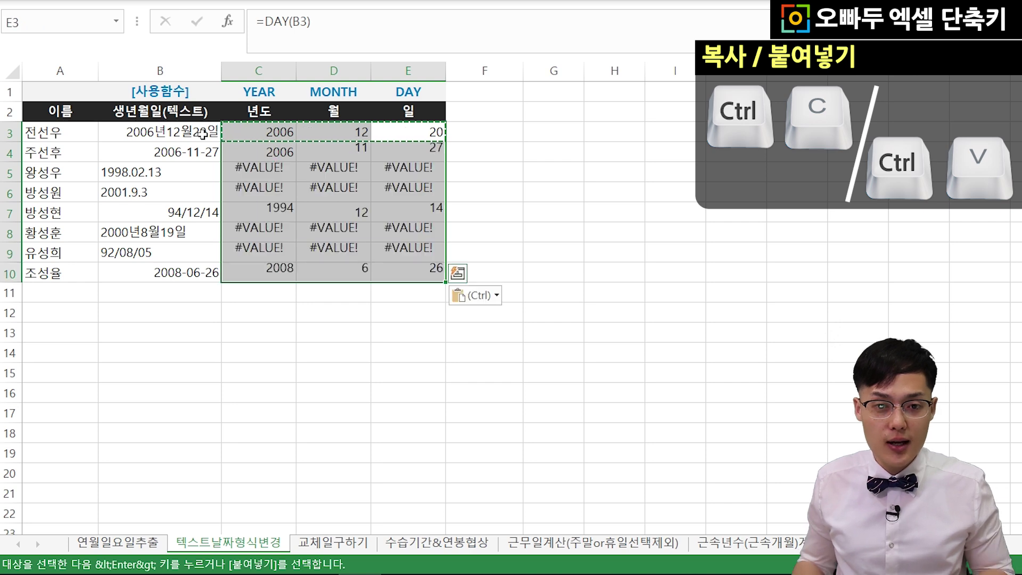
Compare the alignment of the birth dates in B3:B10 with the year, month and day results in each row.
{"action": "left_click", "coordinate": [307, 207]}
{"action": "left_click_drag", "start_coordinate": [408, 172], "coordinate": [160, 192]}
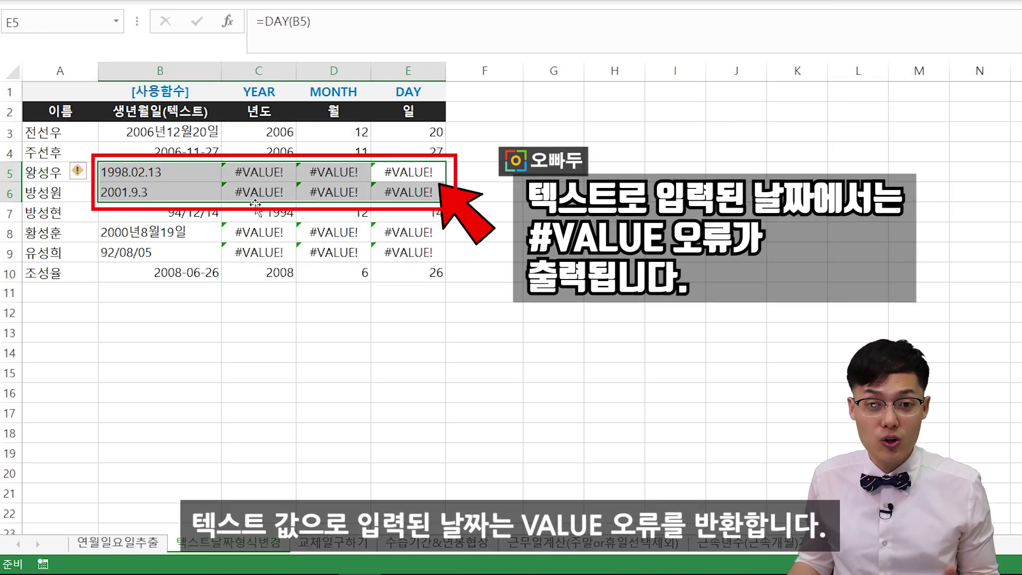
{"action": "left_click_drag", "start_coordinate": [262, 170], "coordinate": [401, 190]}
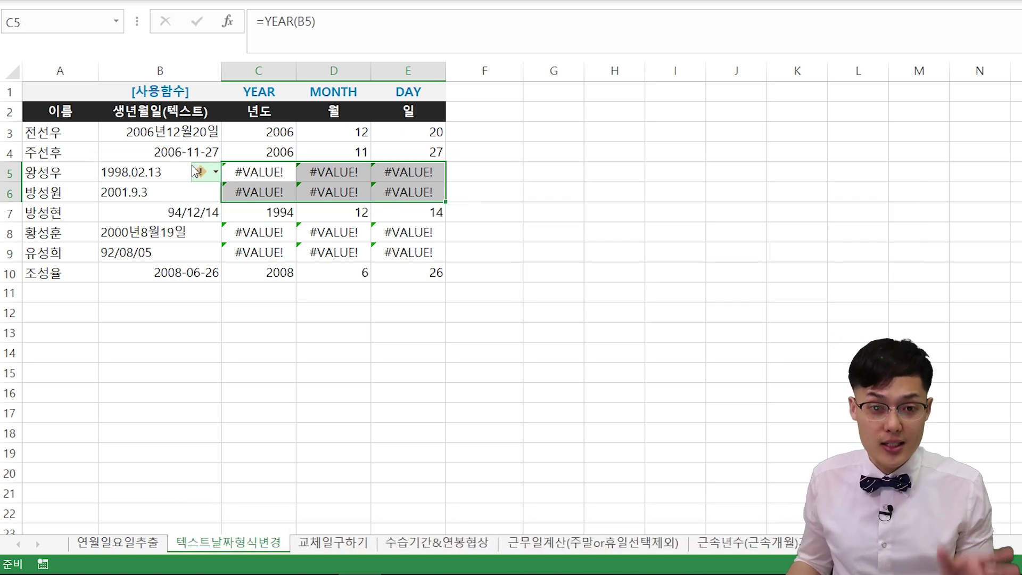
{"action": "left_click_drag", "start_coordinate": [158, 133], "coordinate": [176, 272]}
{"action": "left_click_drag", "start_coordinate": [183, 136], "coordinate": [160, 192]}
{"action": "left_click", "coordinate": [188, 212], "text": "ctrl"}
{"action": "left_click", "coordinate": [191, 273], "text": "ctrl"}
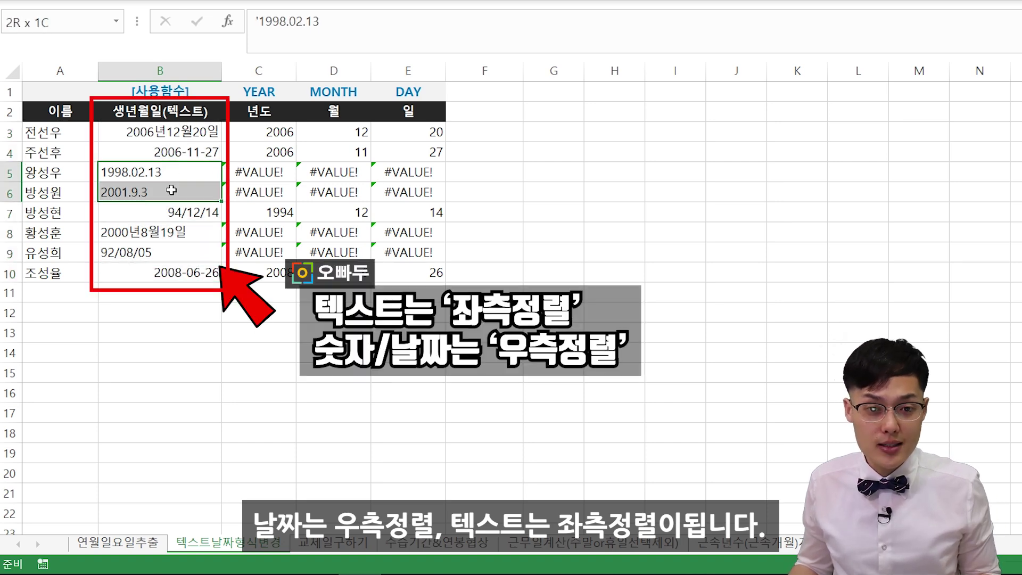
{"action": "left_click_drag", "start_coordinate": [160, 234], "coordinate": [154, 252]}
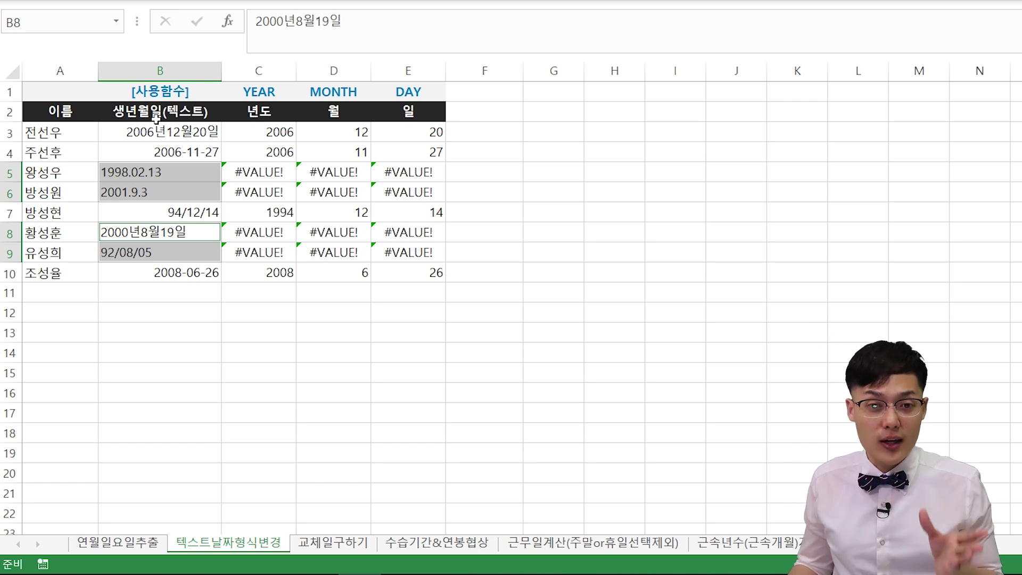
{"action": "left_click_drag", "start_coordinate": [156, 131], "coordinate": [167, 264]}
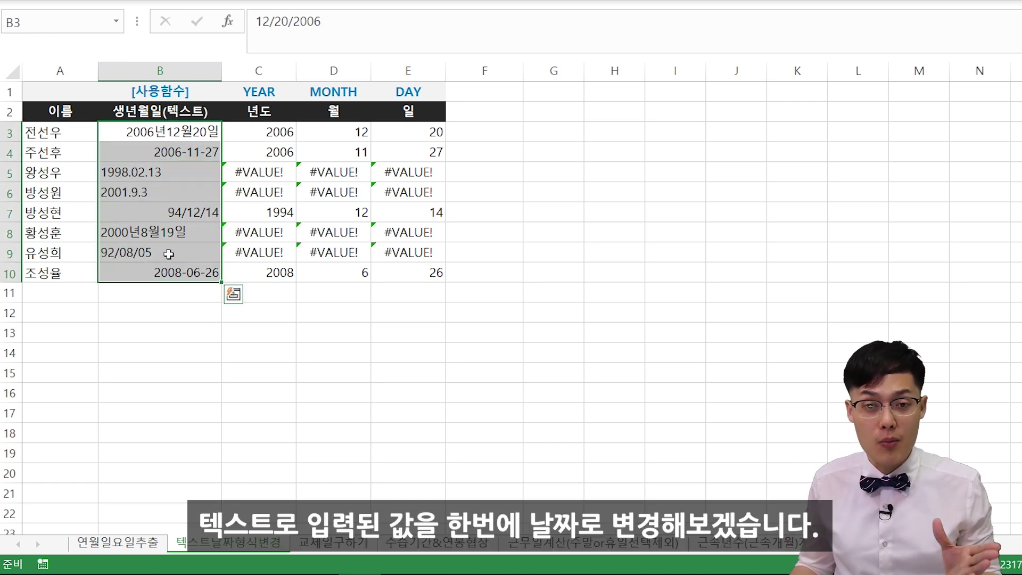
Convert the birth dates in B3:B10 to real dates with Text to Columns, as delimited data with the 년월일 date format.
{"action": "left_click_drag", "start_coordinate": [159, 132], "coordinate": [161, 261]}
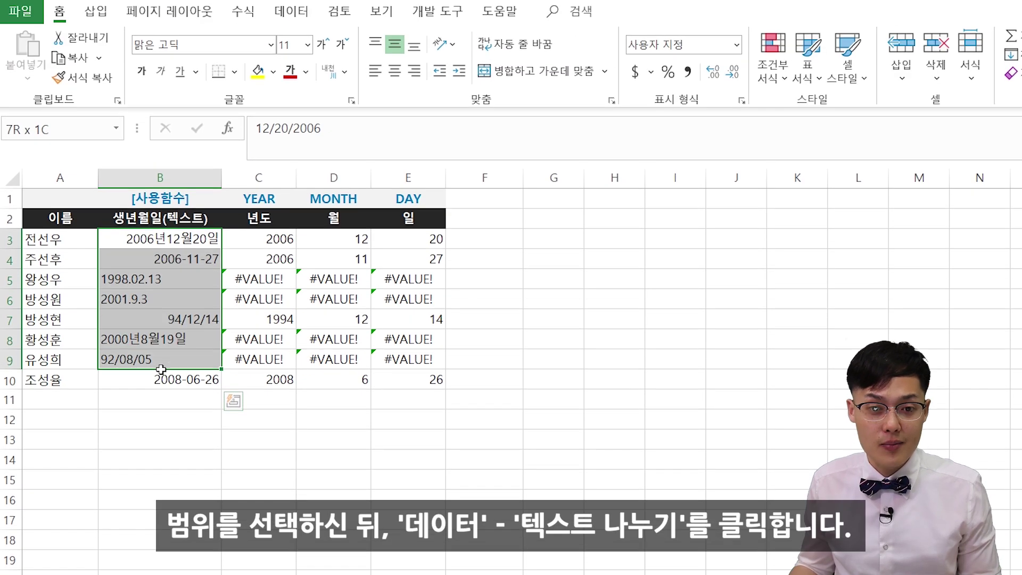
{"action": "left_click_drag", "start_coordinate": [161, 369], "coordinate": [161, 380]}
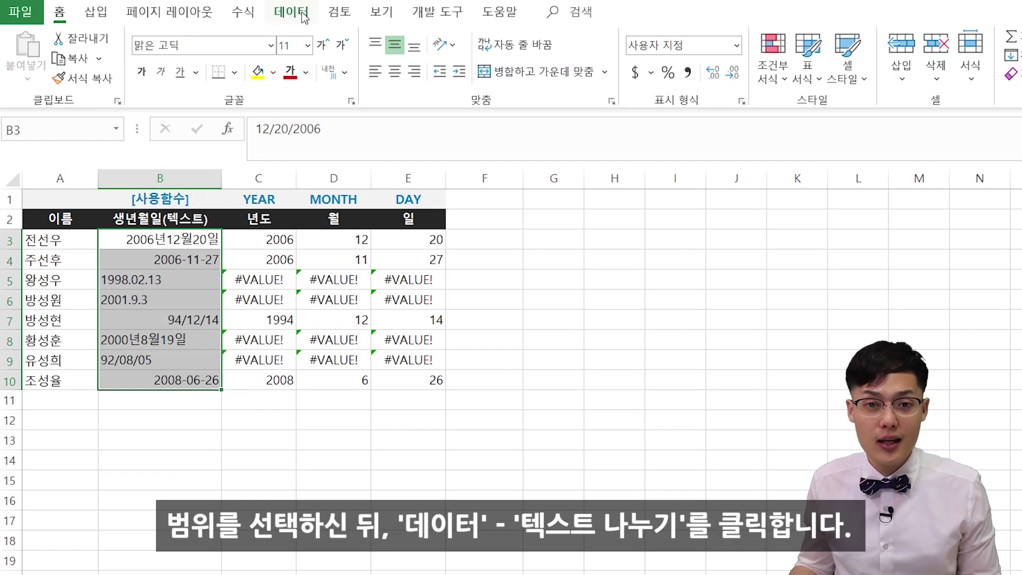
{"action": "key", "text": "alt+a"}
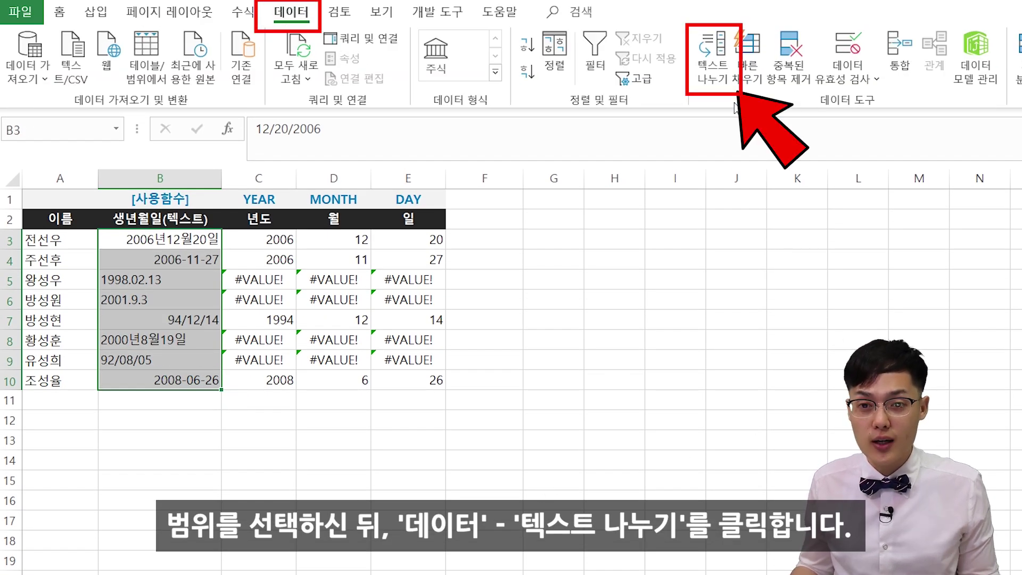
{"action": "left_click", "coordinate": [723, 82]}
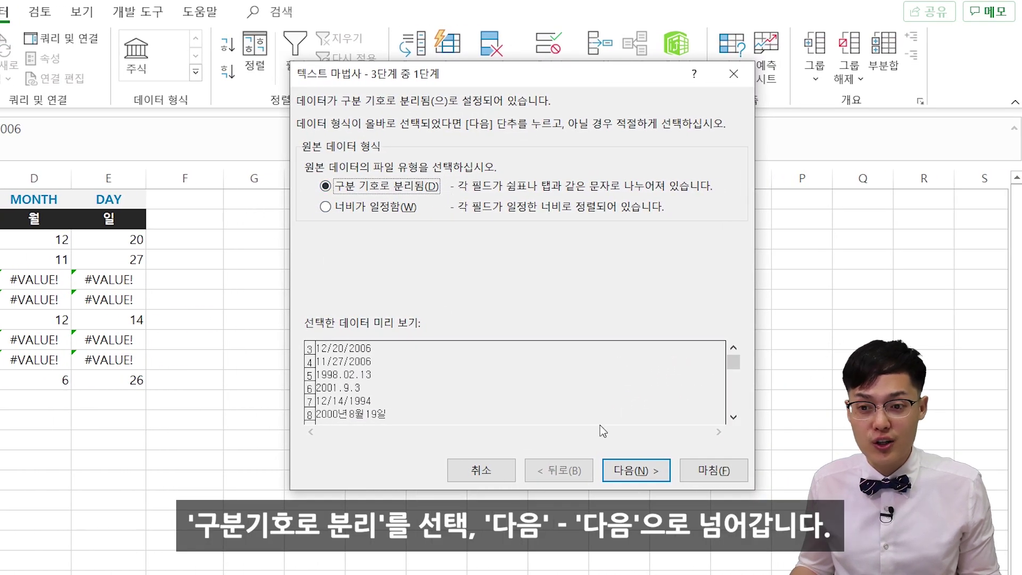
{"action": "left_click", "coordinate": [634, 469]}
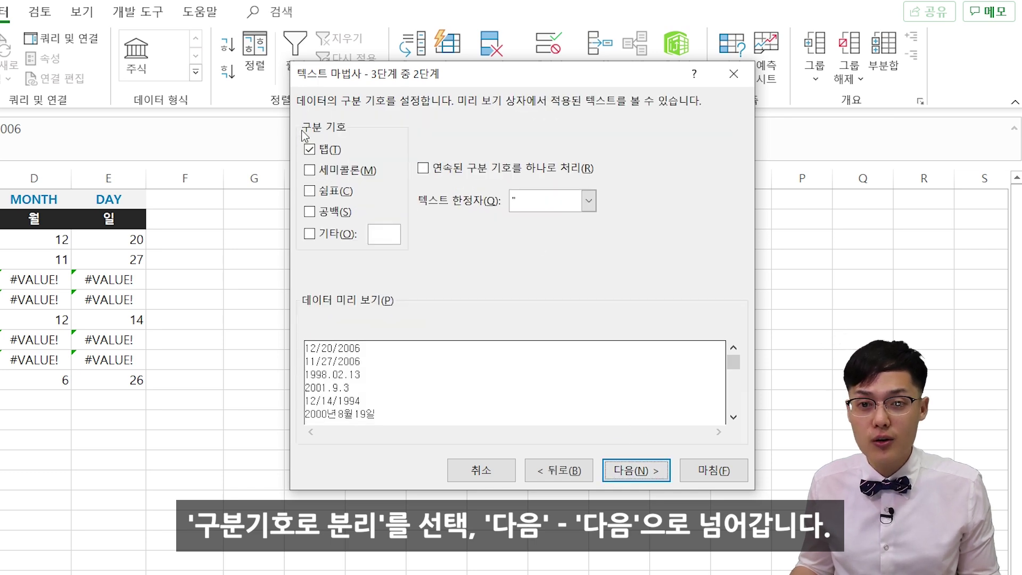
{"action": "left_click", "coordinate": [634, 472]}
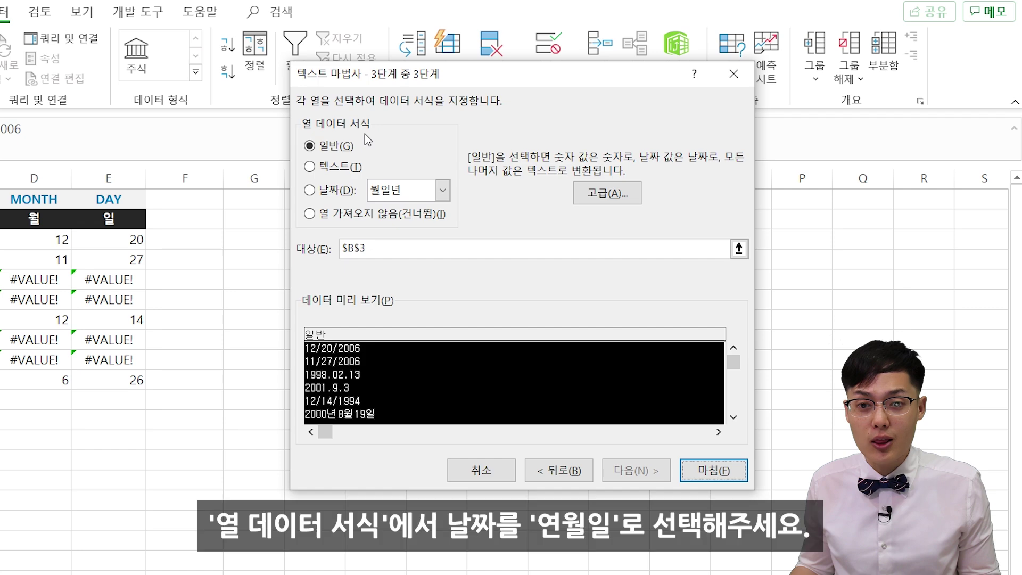
{"action": "left_click", "coordinate": [333, 191]}
{"action": "left_click", "coordinate": [442, 190]}
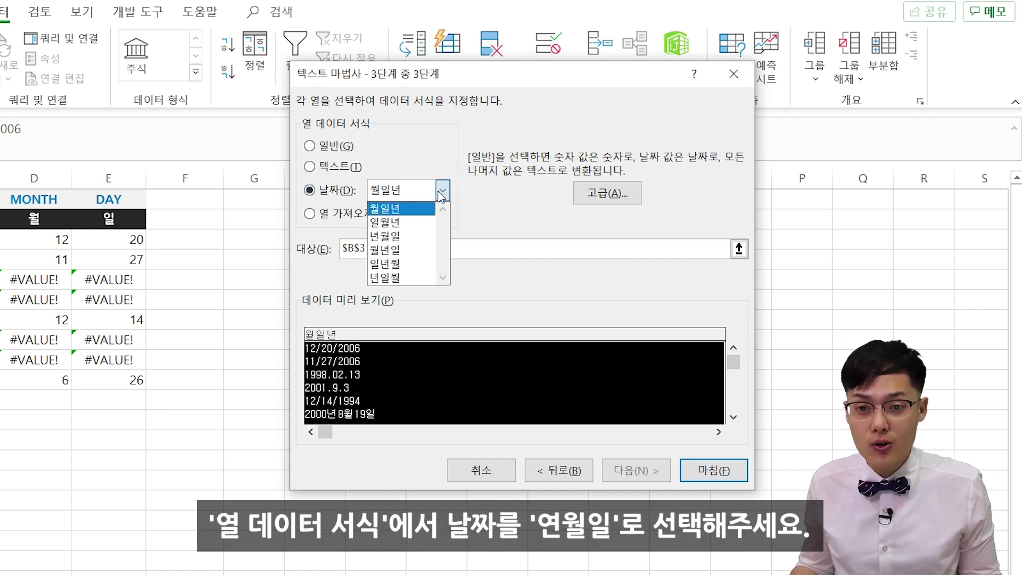
{"action": "left_click", "coordinate": [397, 235]}
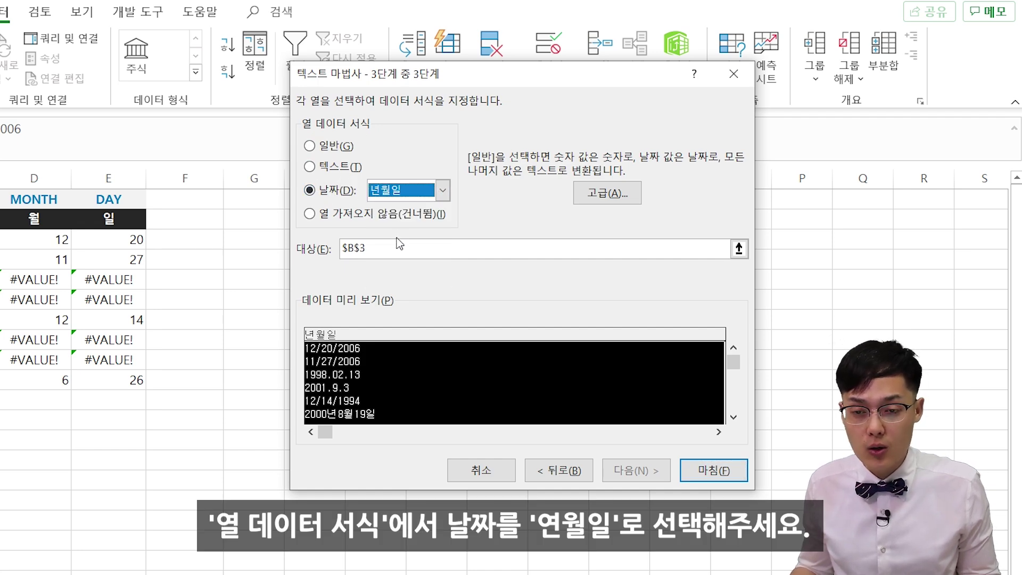
{"action": "left_click", "coordinate": [711, 470]}
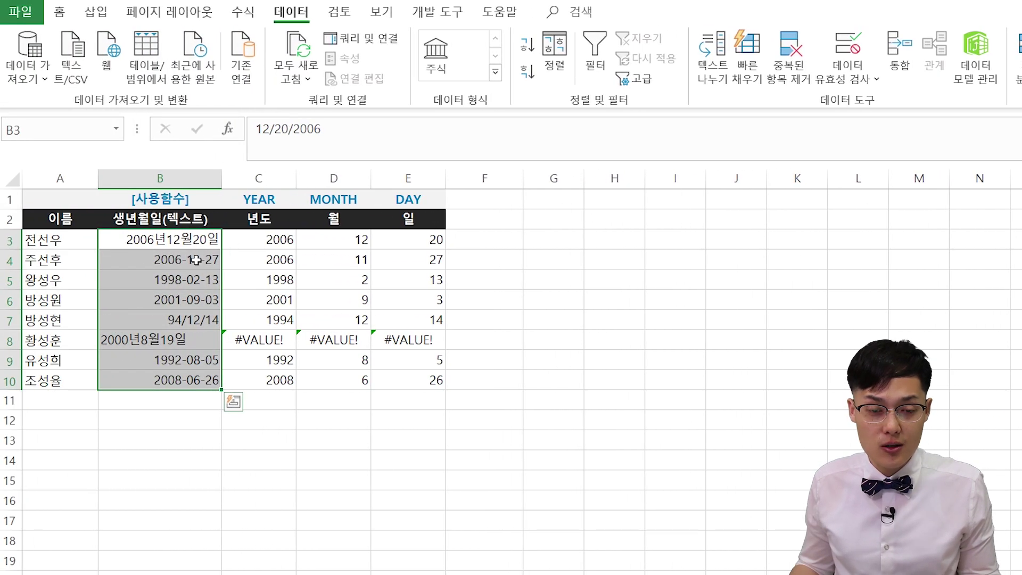
Compare the converted birth dates with the year, month and day results, paying attention to row 8.
{"action": "left_click_drag", "start_coordinate": [193, 247], "coordinate": [190, 379]}
{"action": "left_click_drag", "start_coordinate": [276, 263], "coordinate": [394, 299]}
{"action": "left_click", "coordinate": [362, 362]}
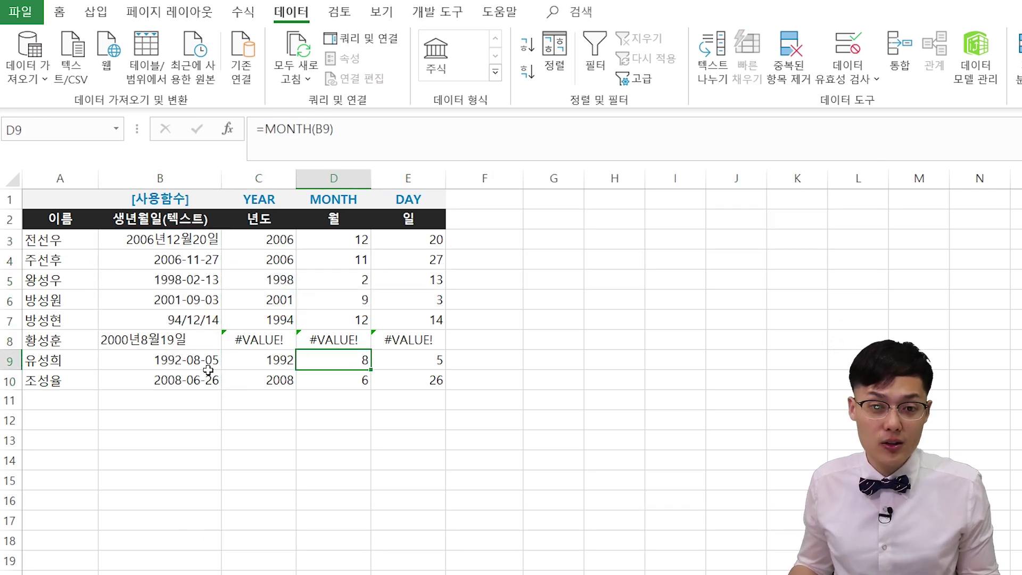
{"action": "left_click_drag", "start_coordinate": [203, 341], "coordinate": [403, 344]}
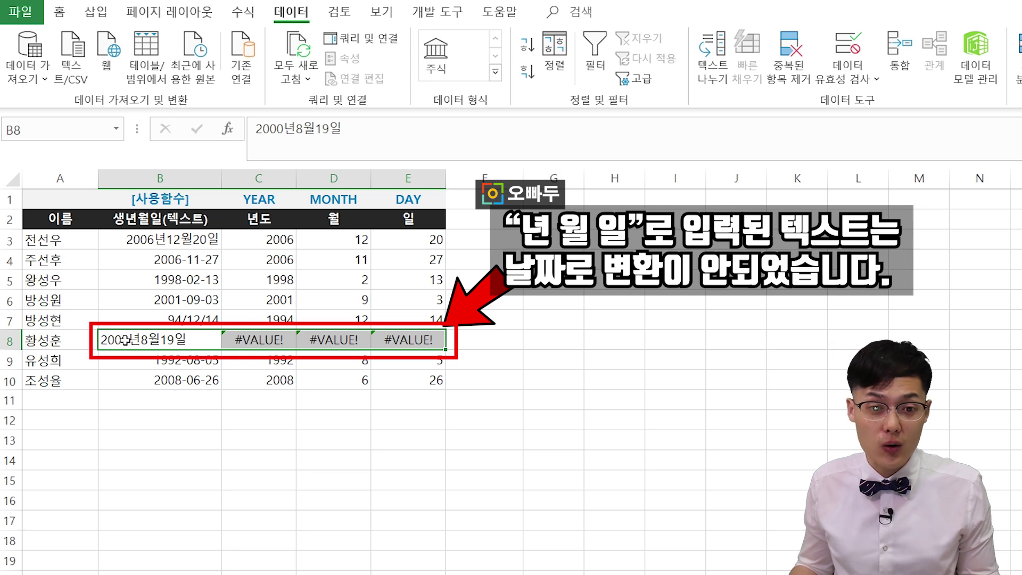
{"action": "left_click", "coordinate": [146, 337]}
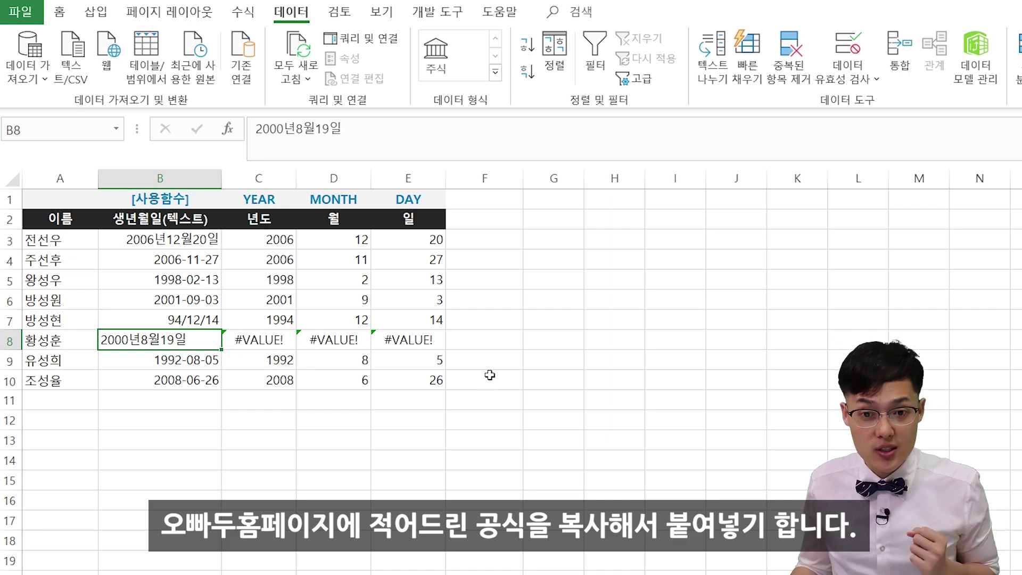
Enter a DATE formula in F8 that splits the text at "년" and "월" using LEFT, MID, FIND and LEN, with 셀 as the cell placeholder.
{"action": "left_click", "coordinate": [482, 340]}
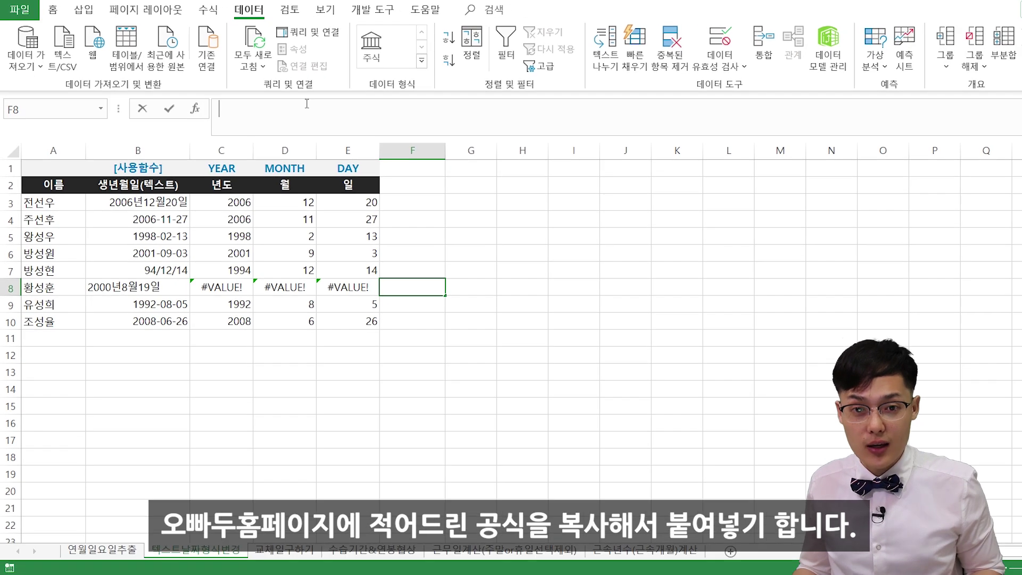
{"action": "left_click", "coordinate": [363, 123]}
{"action": "type", "text": "=DATE(LEFT(셀,FIND(\"년\",셀,1)-1),MID(셀,FIND(\"년\",셀,1)+1,FIND(\"월\",셀,1)-FIND(\"년\",셀,1)-1),MID(셀,FIND(\"월\",셀,1)+1,LEN(셀)-FIND(\"월\",셀,1)-1))"}
{"action": "key", "text": "ctrl+Return"}
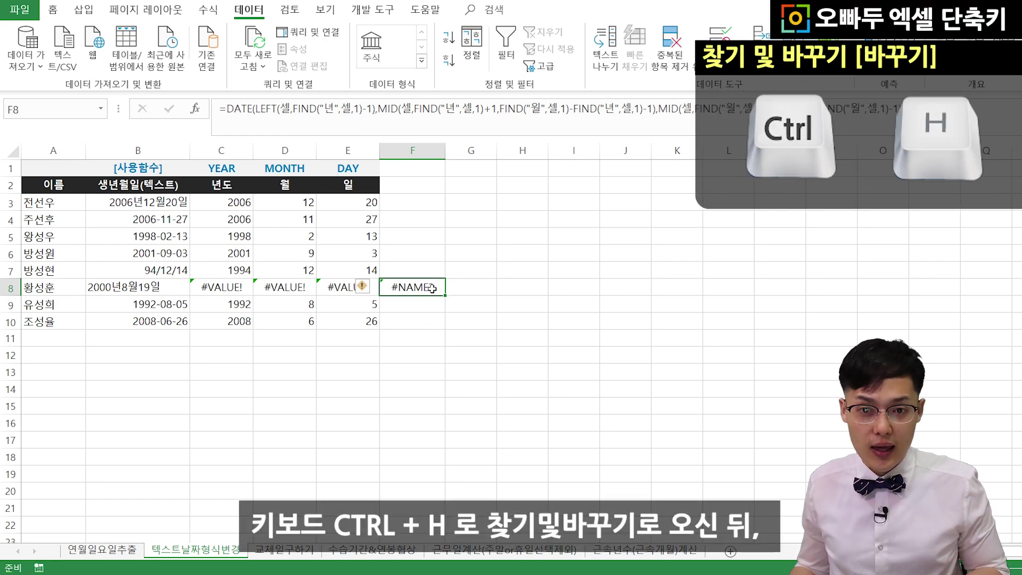
Set up a find and replace for the F8 formula that changes the placeholder 셀 to B8.
{"action": "key", "text": "ctrl+h"}
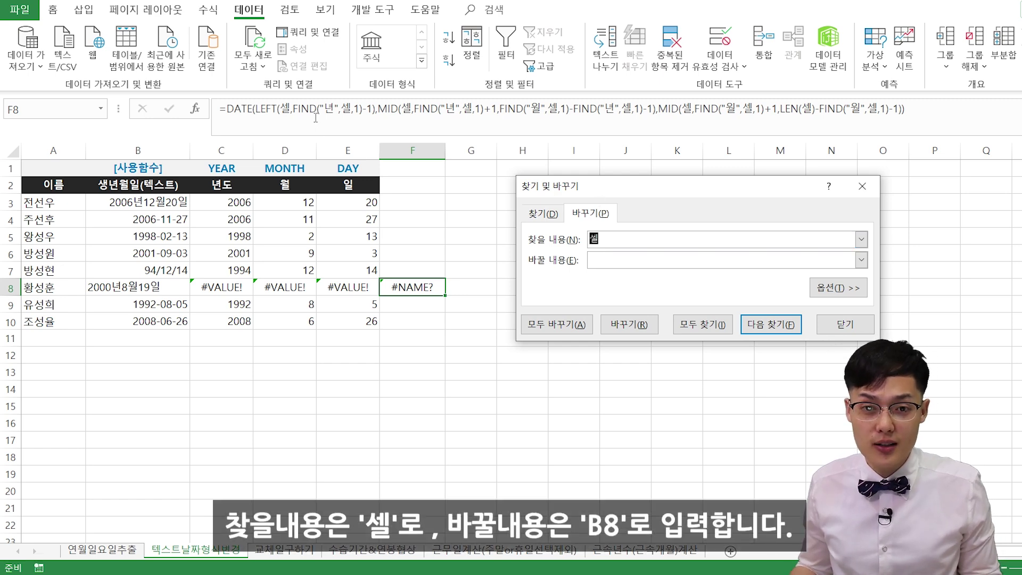
{"action": "type", "text": "셀"}
{"action": "key", "text": "Tab"}
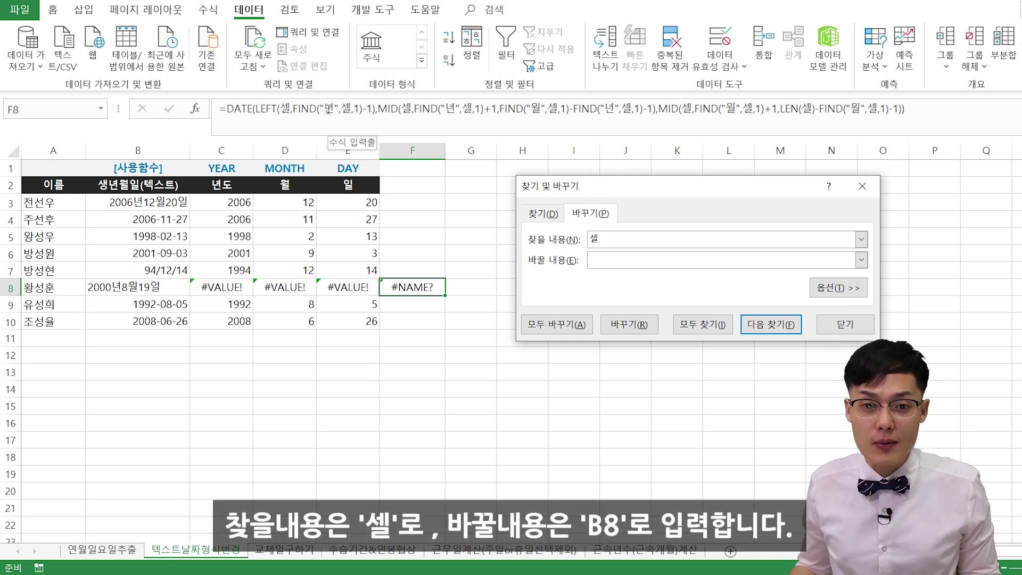
{"action": "left_click", "coordinate": [286, 108]}
{"action": "double_click", "coordinate": [346, 109]}
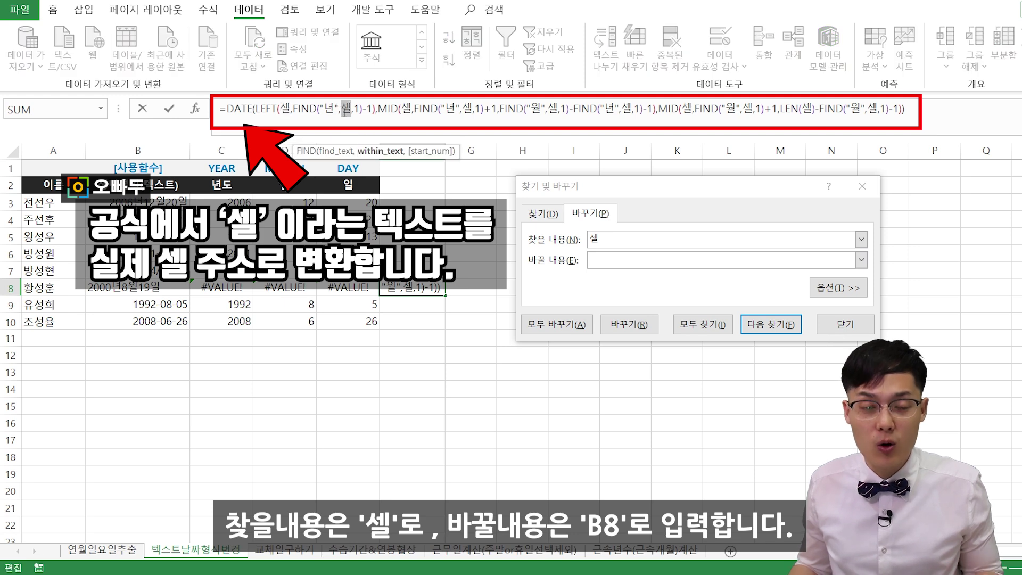
{"action": "left_click", "coordinate": [621, 260]}
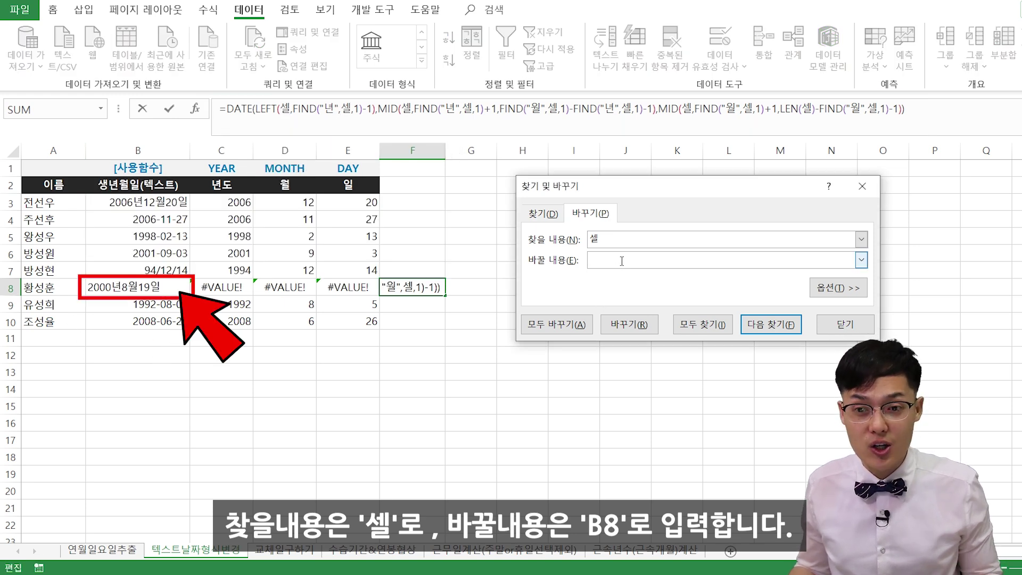
{"action": "key", "text": "BackSpace"}
{"action": "key", "text": "Hangul"}
{"action": "type", "text": "B8"}
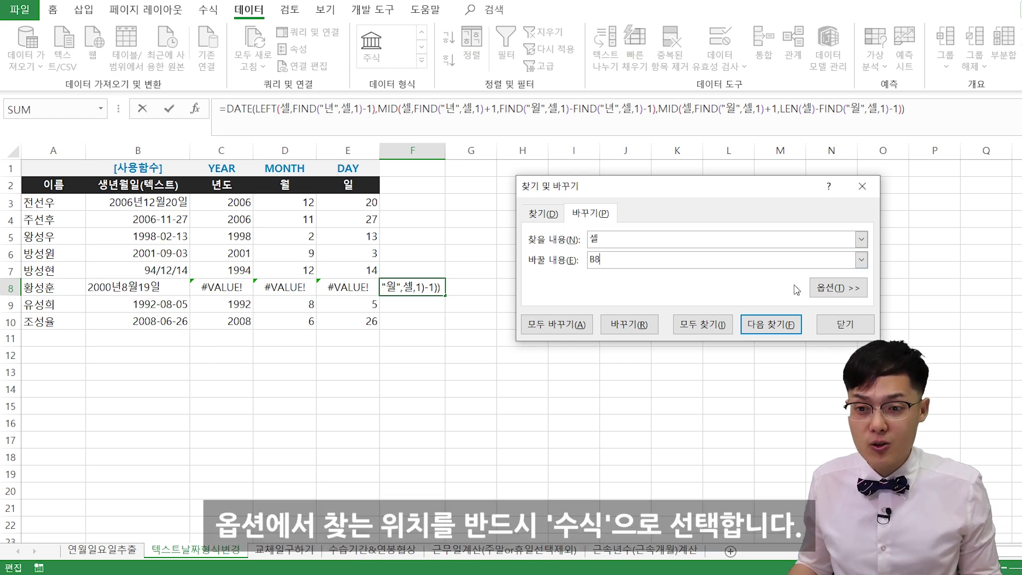
Make the search look in formulas (수식) and replace 셀 with B8 in the F8 formula.
{"action": "left_click", "coordinate": [839, 288]}
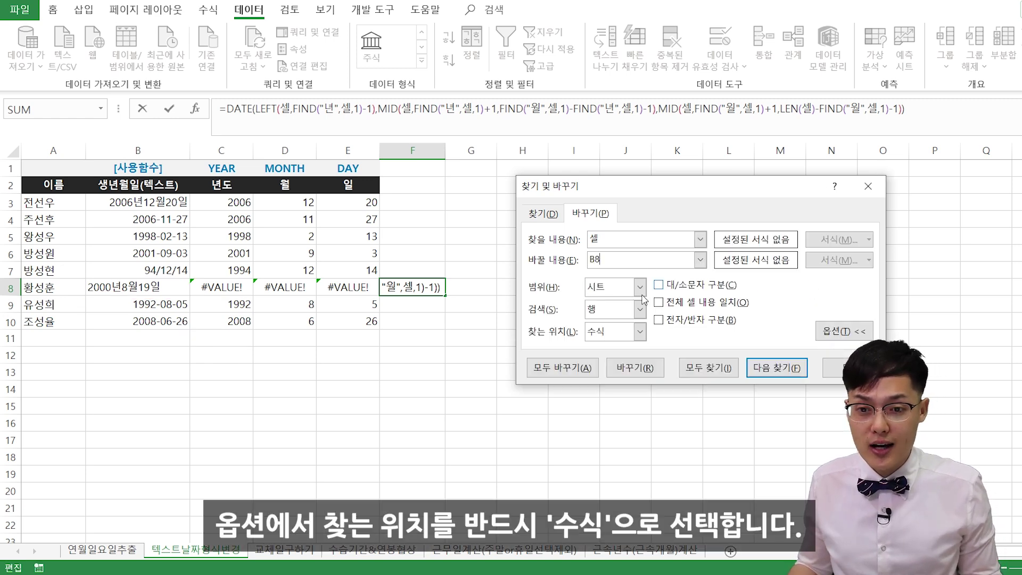
{"action": "left_click", "coordinate": [640, 331]}
{"action": "left_click", "coordinate": [613, 352]}
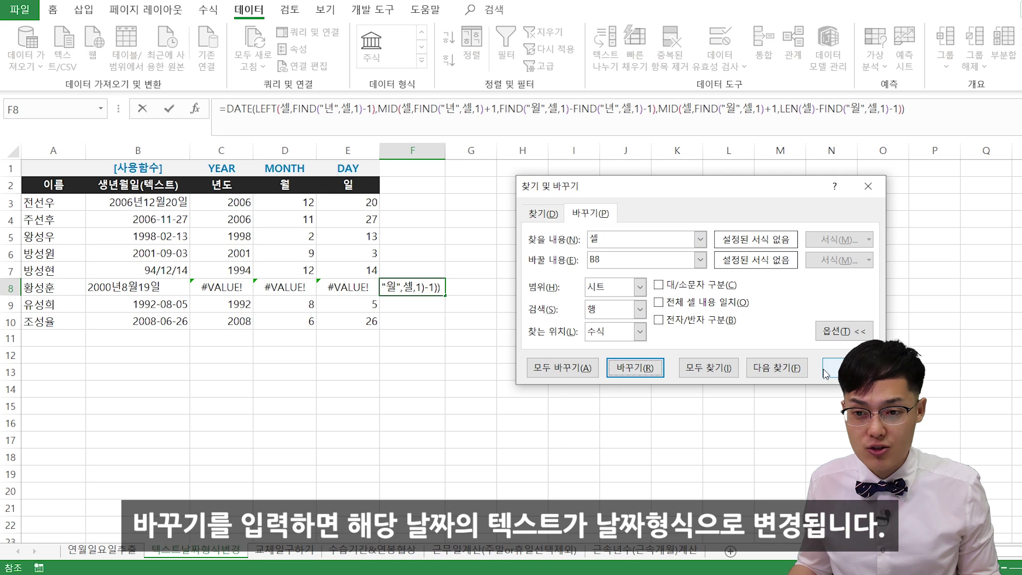
{"action": "left_click", "coordinate": [630, 368]}
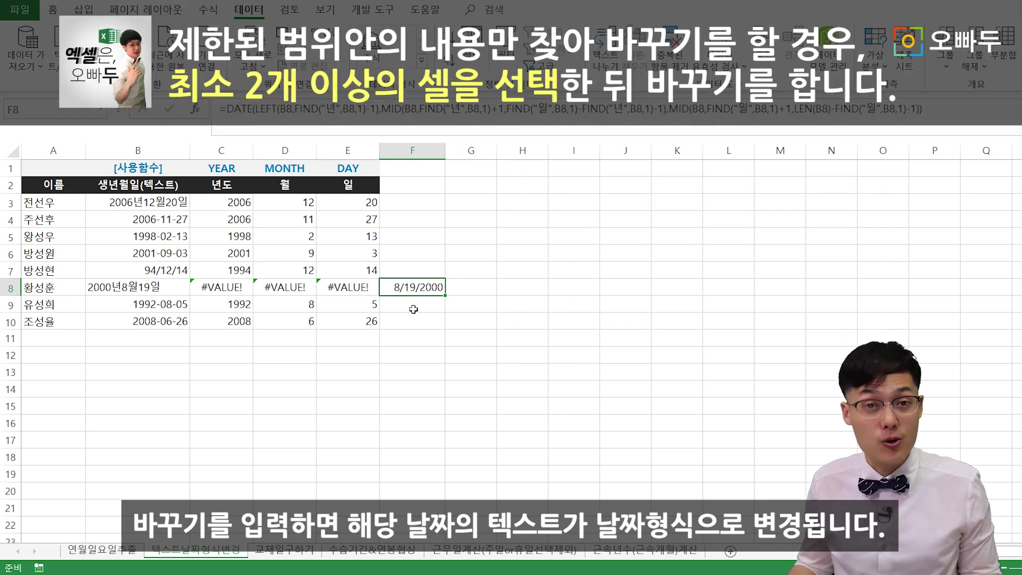
Copy the date from F8 into B8 as values only and check the year, month and day results.
{"action": "key", "text": "ctrl+c"}
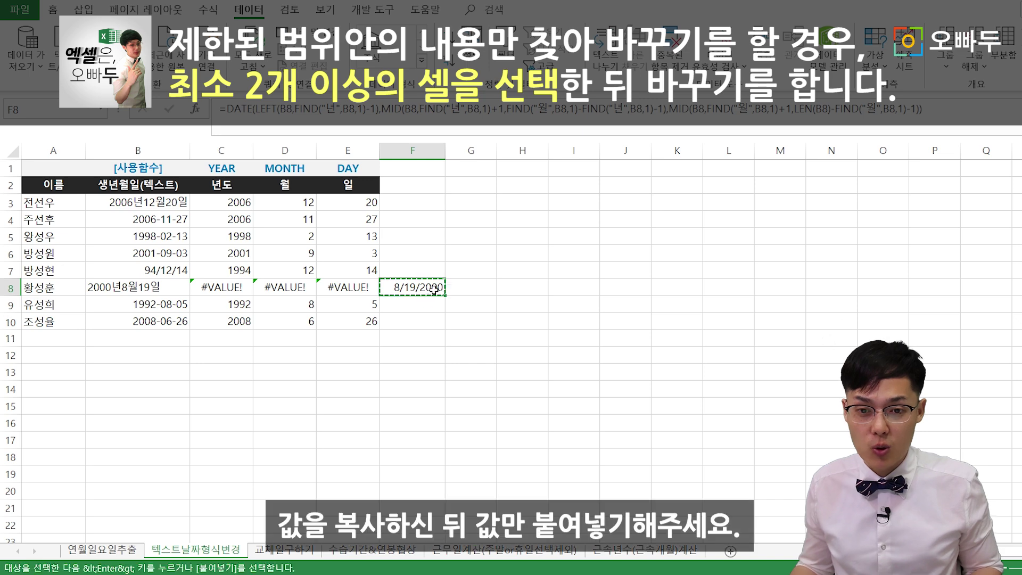
{"action": "left_click", "coordinate": [158, 288]}
{"action": "key", "text": "ctrl+alt+v"}
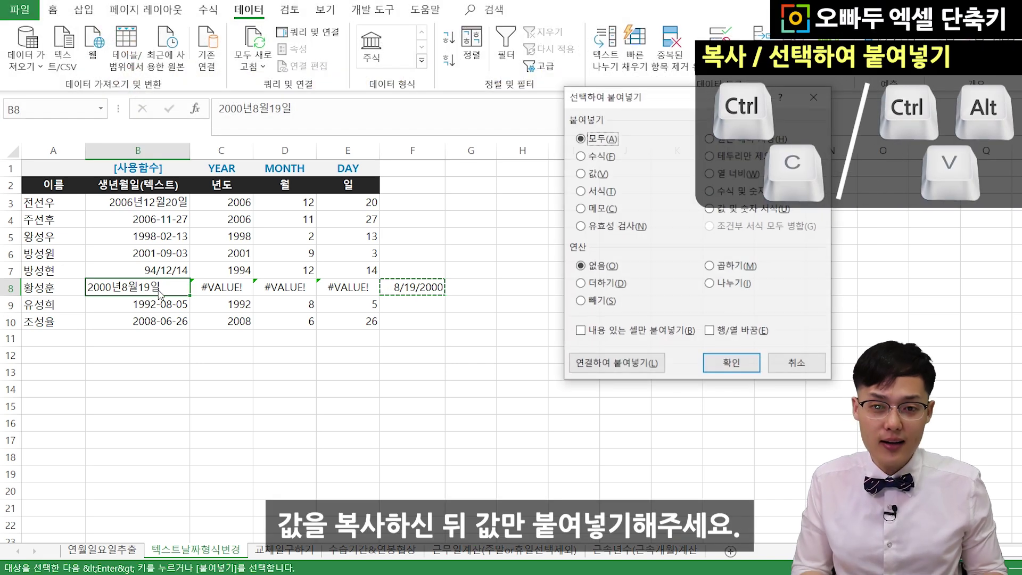
{"action": "key", "text": "v"}
{"action": "key", "text": "Return"}
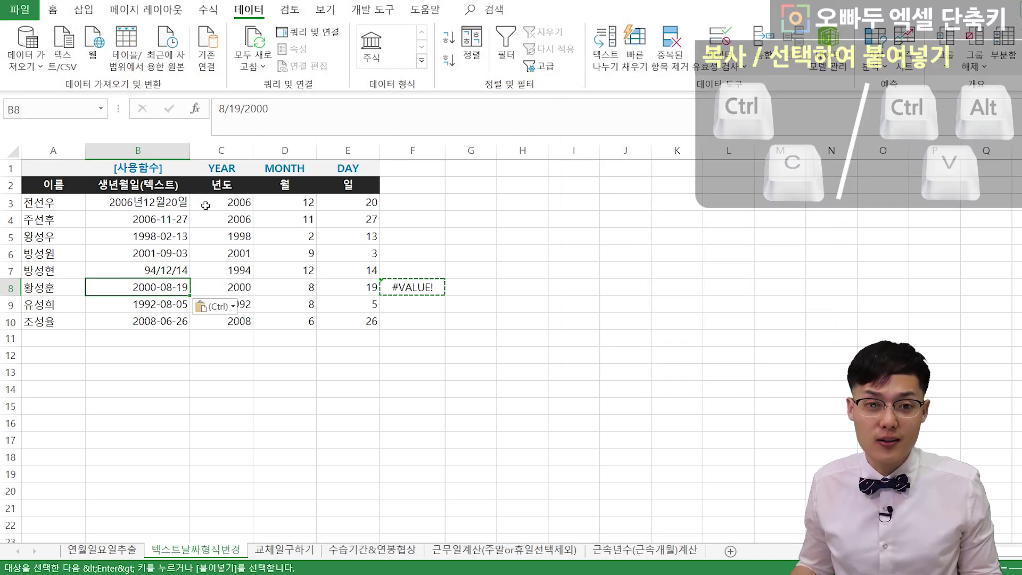
{"action": "left_click_drag", "start_coordinate": [209, 202], "coordinate": [353, 326]}
{"action": "left_click_drag", "start_coordinate": [160, 201], "coordinate": [168, 339]}
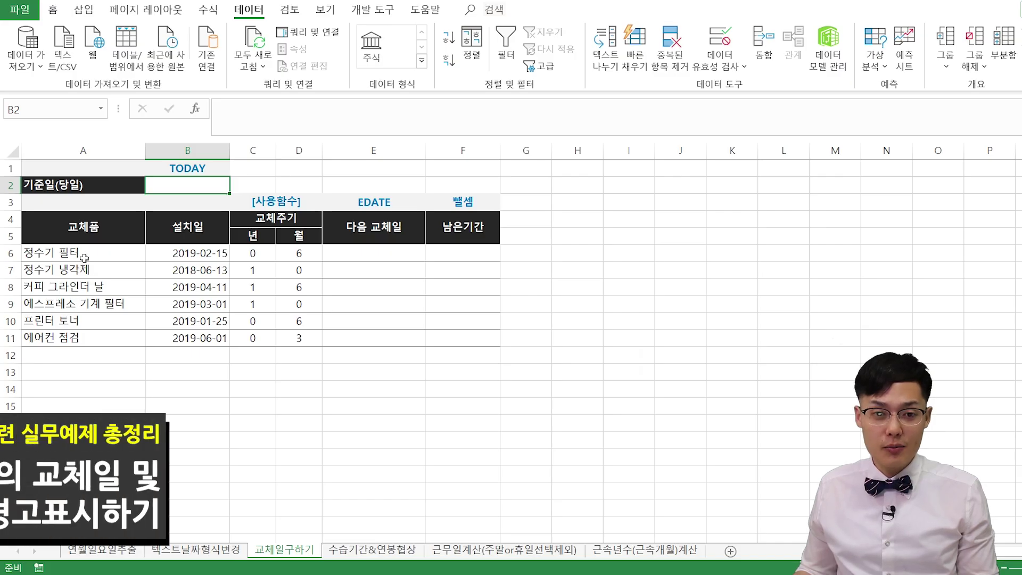
Review the items, installation dates, replacement cycles, next replacement date and remaining period columns on the 교체일구하기 sheet.
{"action": "left_click_drag", "start_coordinate": [117, 253], "coordinate": [106, 346]}
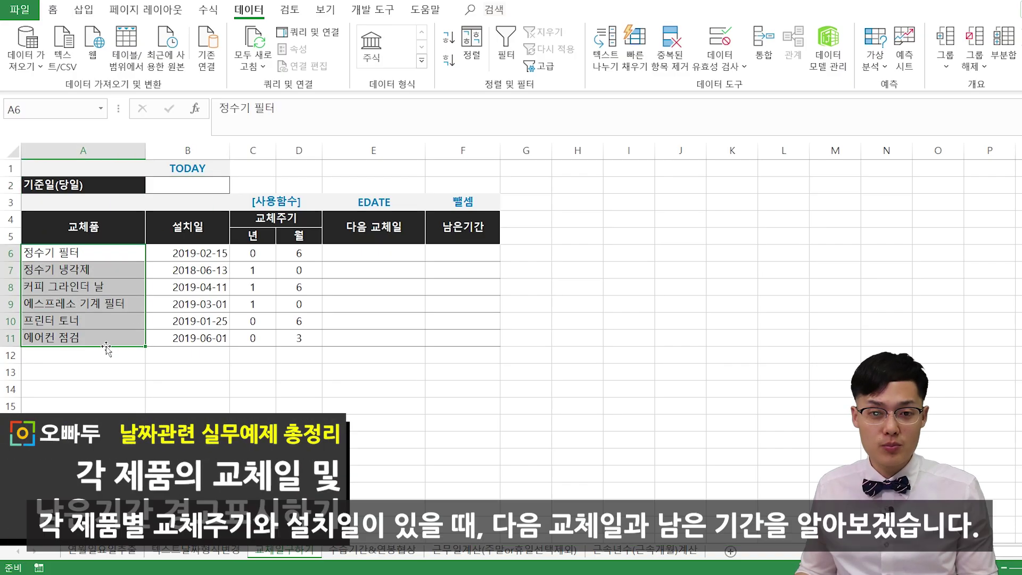
{"action": "left_click_drag", "start_coordinate": [261, 249], "coordinate": [298, 338]}
{"action": "left_click_drag", "start_coordinate": [202, 253], "coordinate": [203, 341]}
{"action": "left_click_drag", "start_coordinate": [374, 226], "coordinate": [388, 354]}
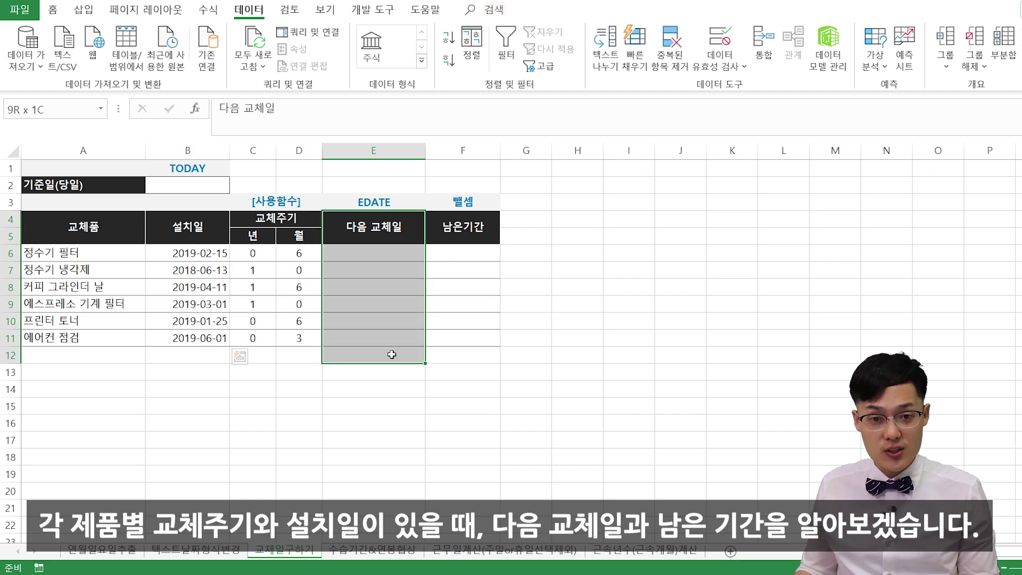
{"action": "left_click", "coordinate": [198, 187]}
{"action": "left_click_drag", "start_coordinate": [450, 223], "coordinate": [467, 342]}
{"action": "left_click", "coordinate": [458, 272]}
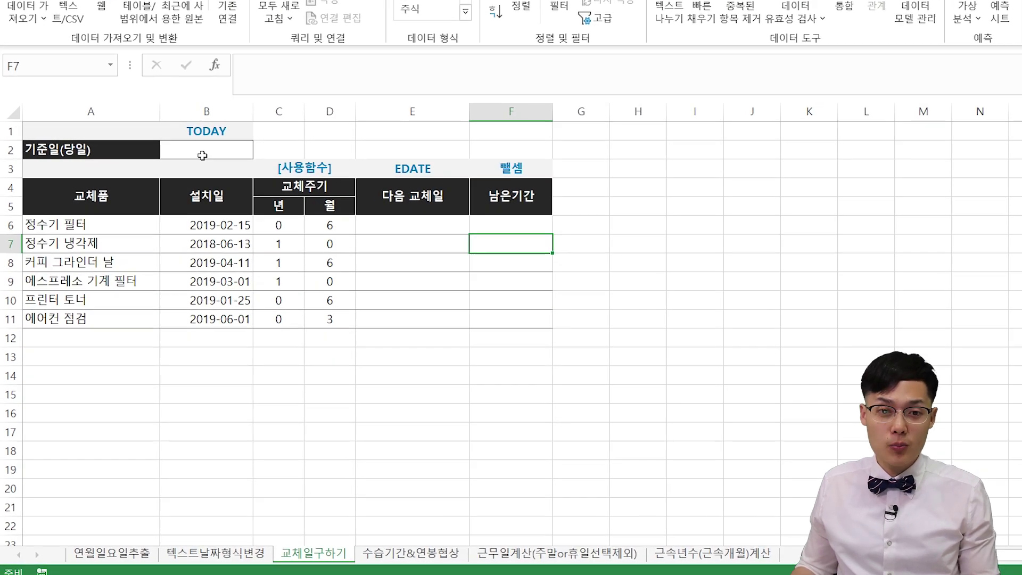
Fill the reference date cell B2 with the current date using =TODAY().
{"action": "left_click", "coordinate": [187, 186]}
{"action": "type", "text": "=TODAY()"}
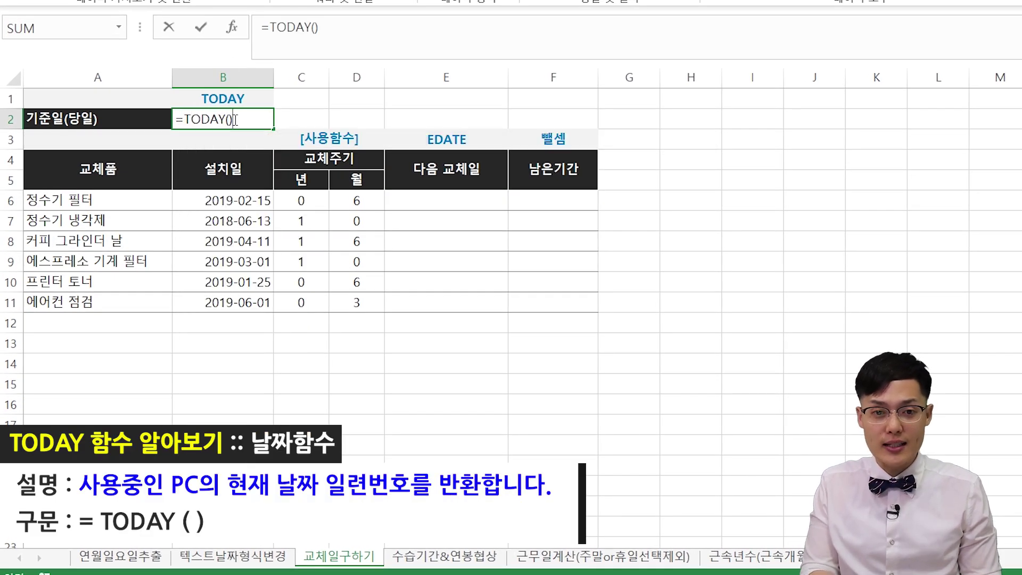
{"action": "key", "text": "Return"}
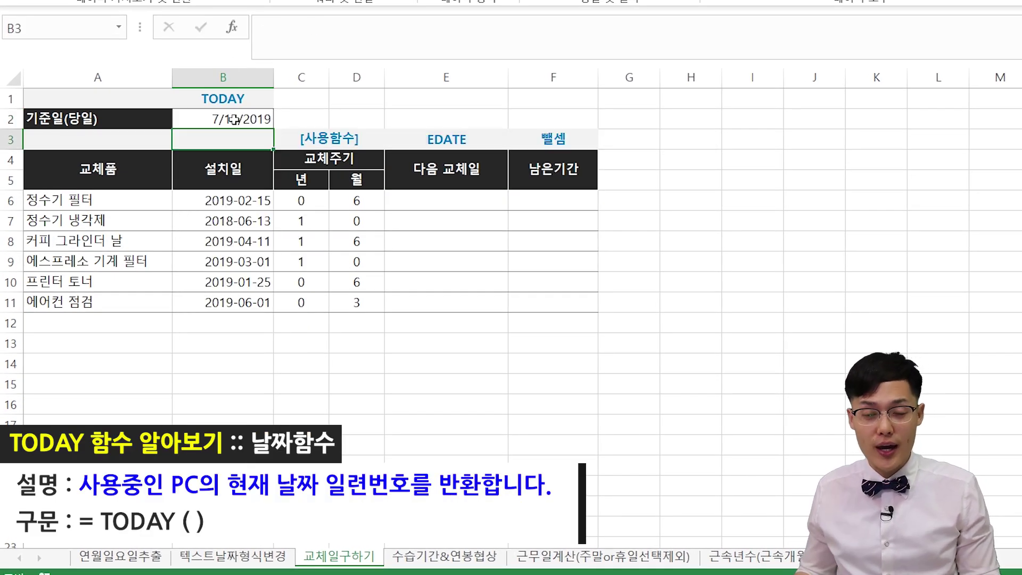
Calculate the next replacement date in E6 with =EDATE(B6,C6*12+D6) and fill the formula down to E11.
{"action": "left_click", "coordinate": [411, 206]}
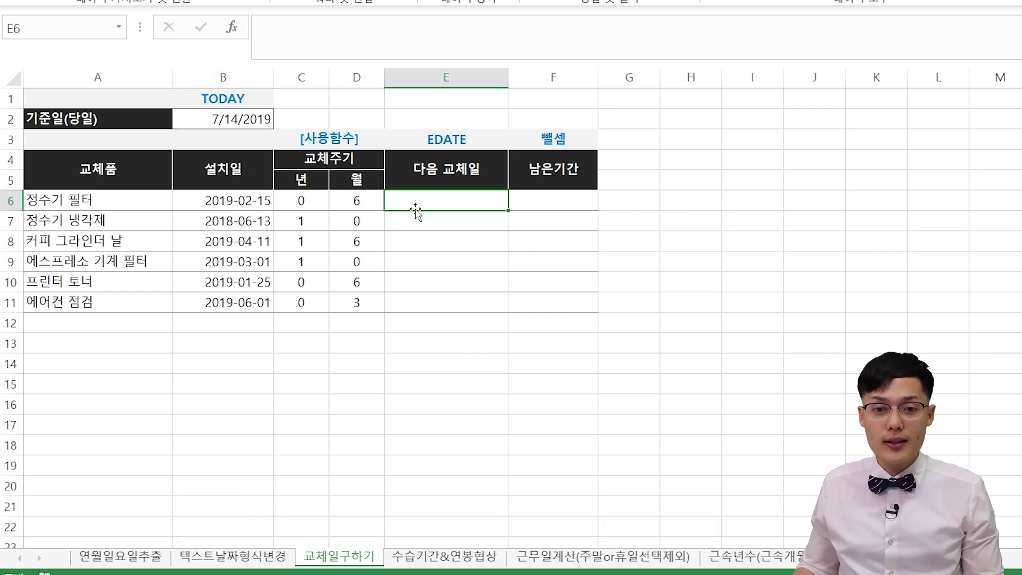
{"action": "type", "text": "=EDATE("}
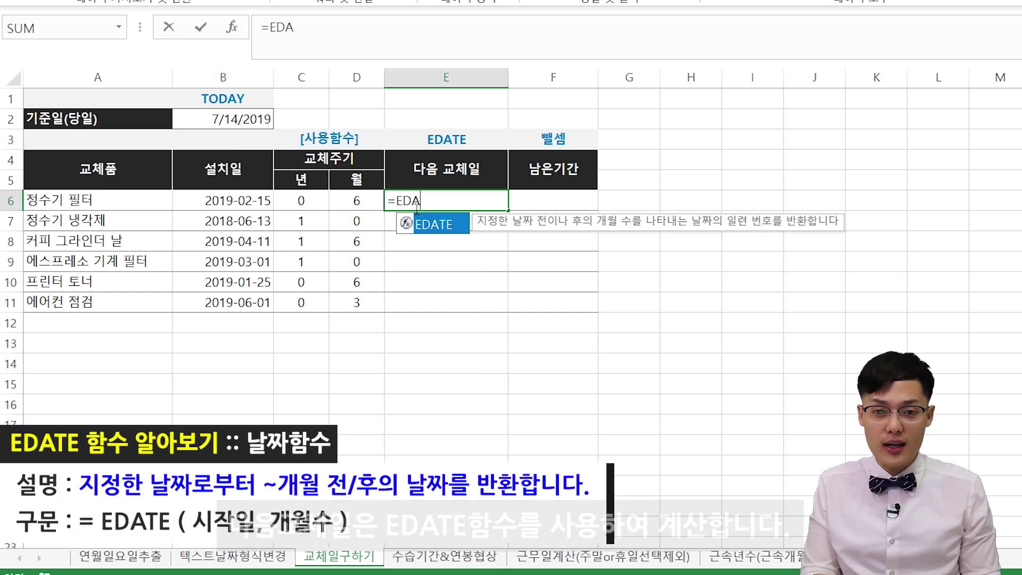
{"action": "left_click", "coordinate": [221, 201]}
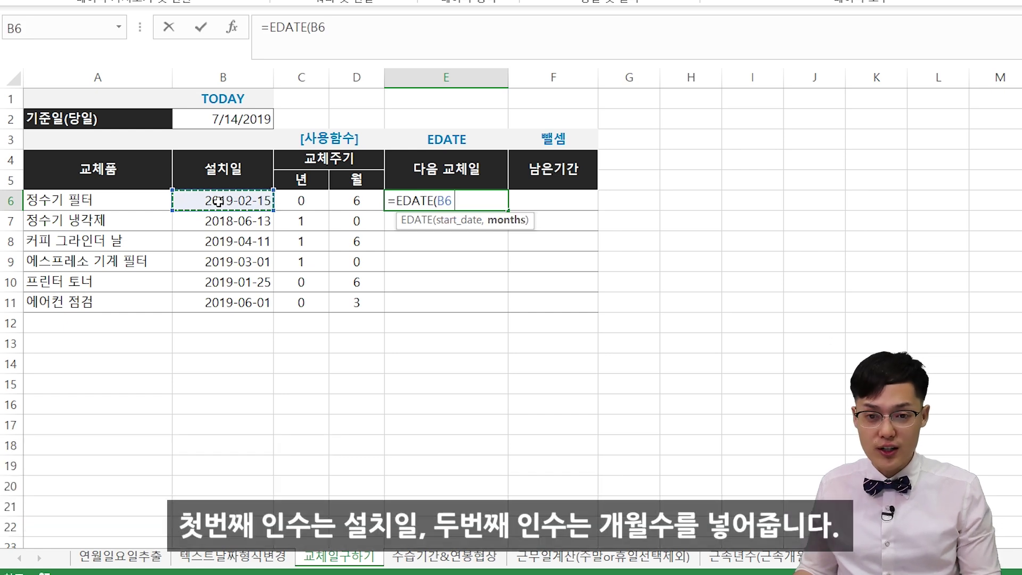
{"action": "type", "text": ","}
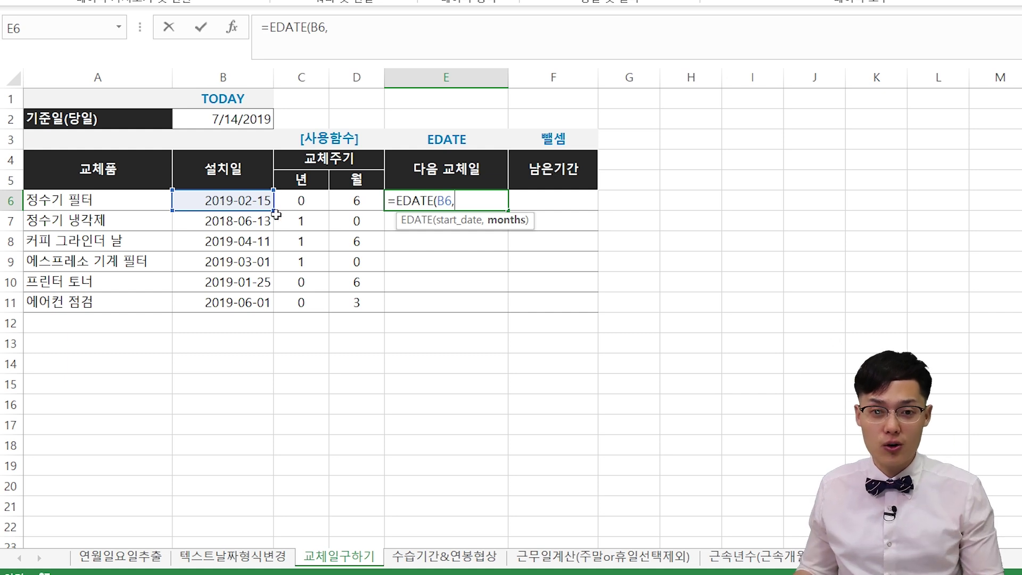
{"action": "left_click", "coordinate": [293, 204]}
{"action": "type", "text": "*12"}
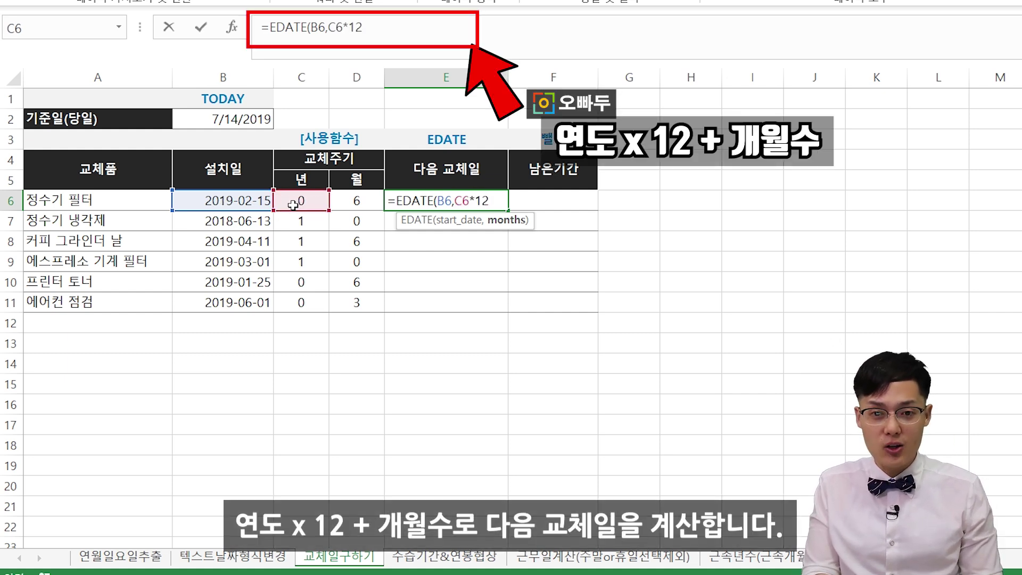
{"action": "type", "text": "+"}
{"action": "left_click", "coordinate": [341, 201]}
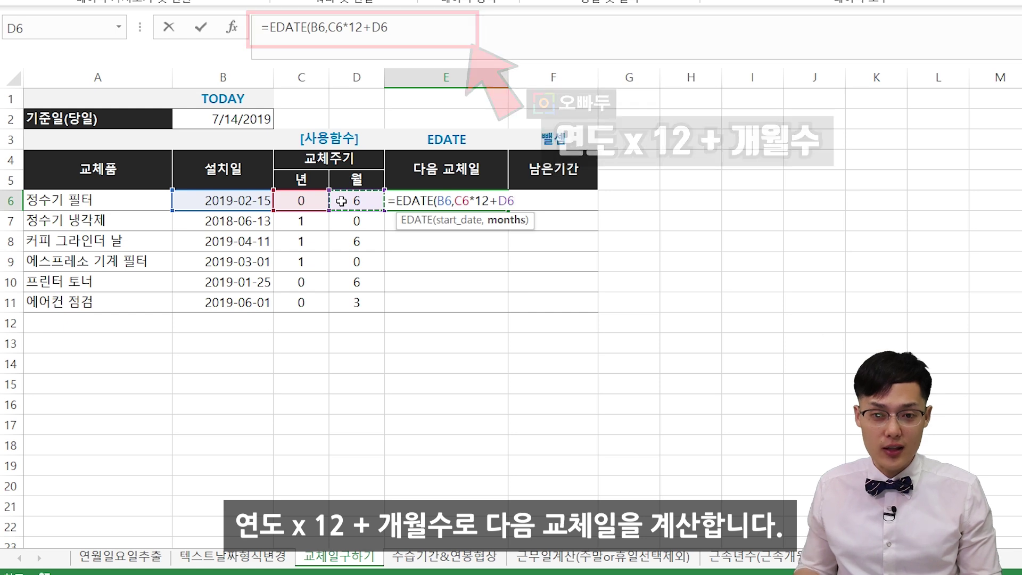
{"action": "key", "text": "Return"}
{"action": "left_click", "coordinate": [493, 198]}
{"action": "double_click", "coordinate": [512, 210]}
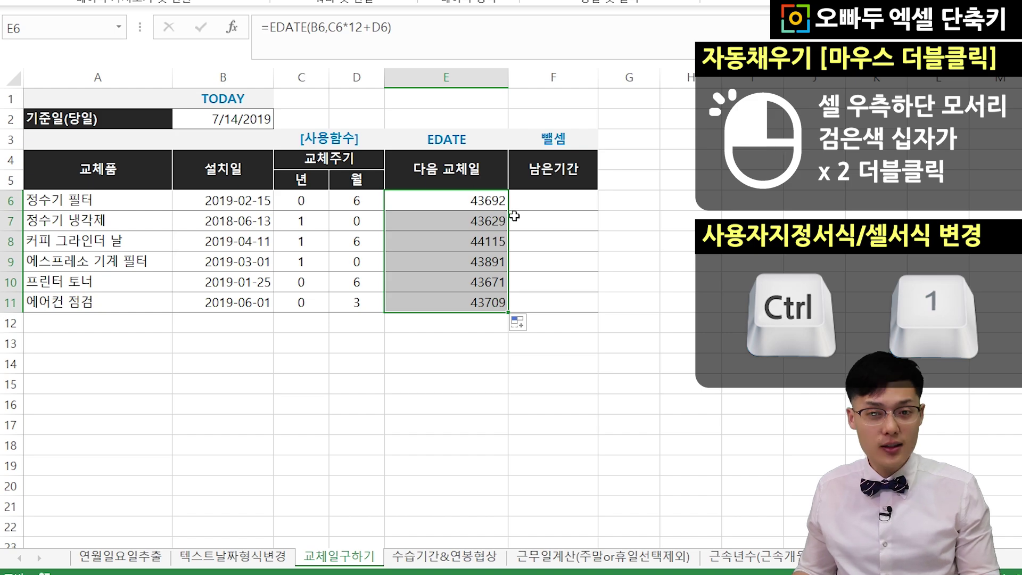
Format the next replacement dates in E6:E11 as 날짜 with the 2012-03-14 type.
{"action": "key", "text": "ctrl+1"}
{"action": "left_click", "coordinate": [626, 85]}
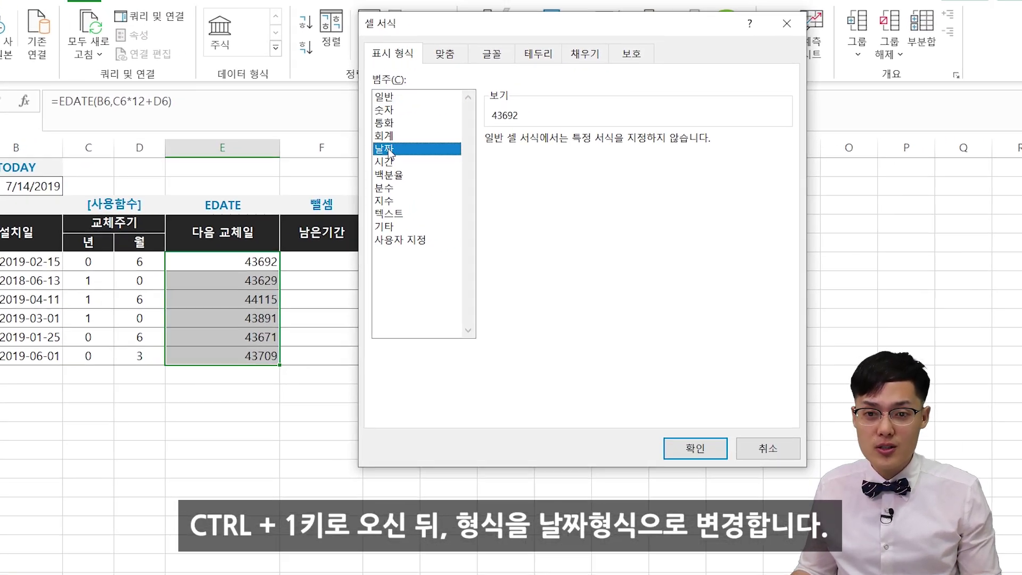
{"action": "left_click", "coordinate": [518, 180]}
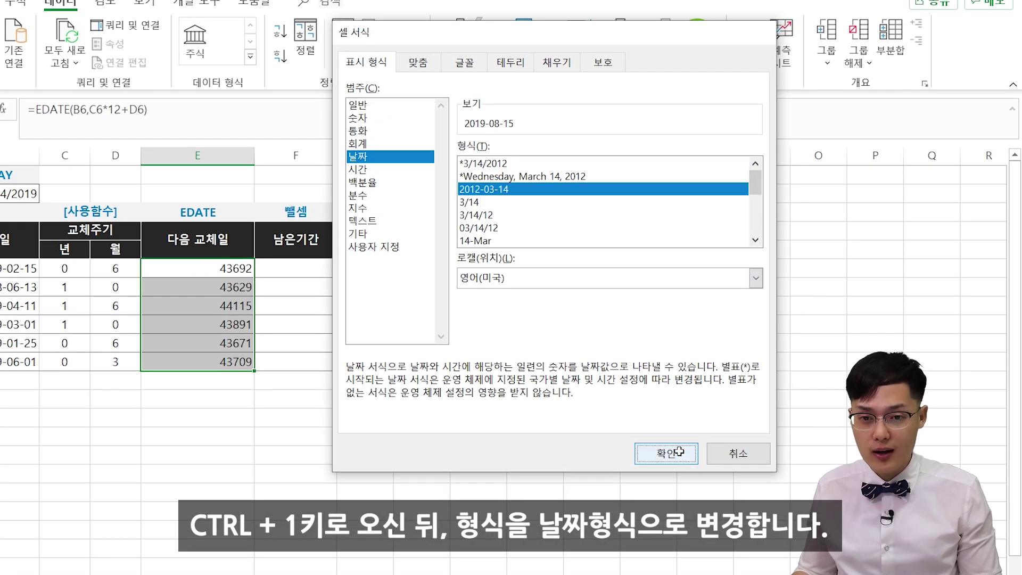
{"action": "left_click", "coordinate": [667, 454]}
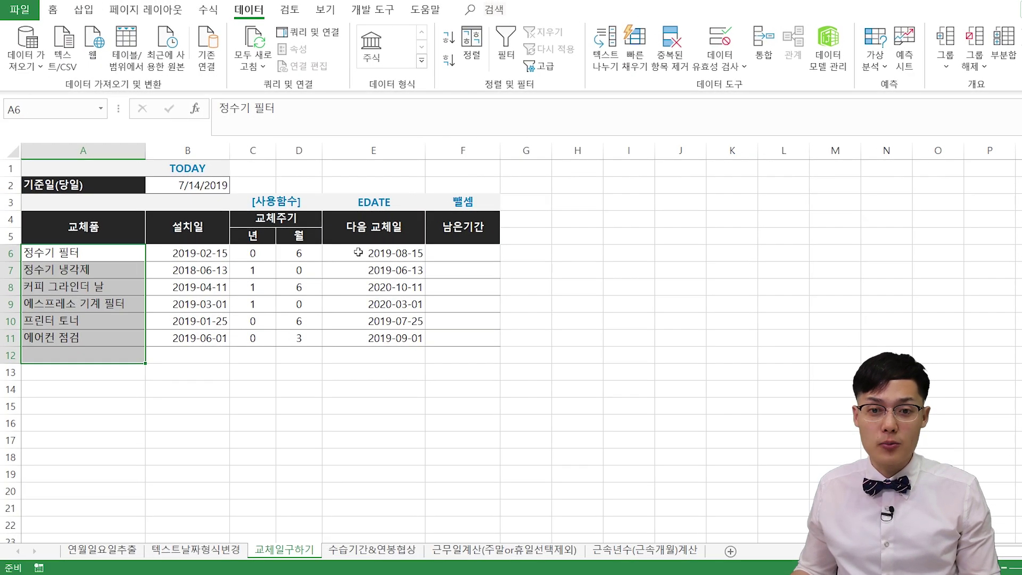
{"action": "left_click_drag", "start_coordinate": [358, 252], "coordinate": [359, 338]}
Calculate the remaining period in F6 by subtracting the reference date with =E6-B2.
{"action": "left_click", "coordinate": [487, 253]}
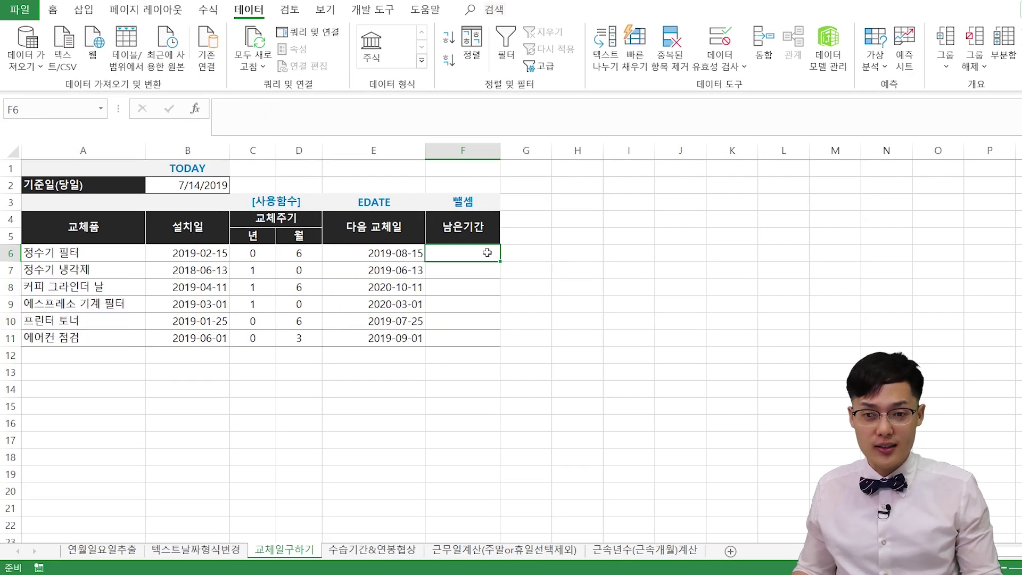
{"action": "type", "text": "="}
{"action": "left_click", "coordinate": [413, 253]}
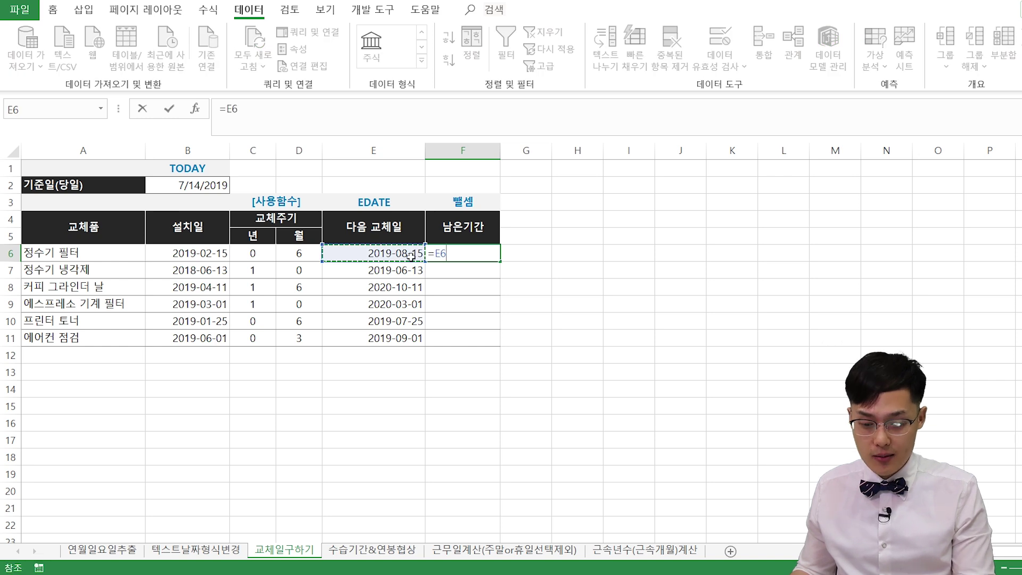
{"action": "type", "text": "-"}
{"action": "left_click", "coordinate": [224, 186]}
{"action": "key", "text": "Return"}
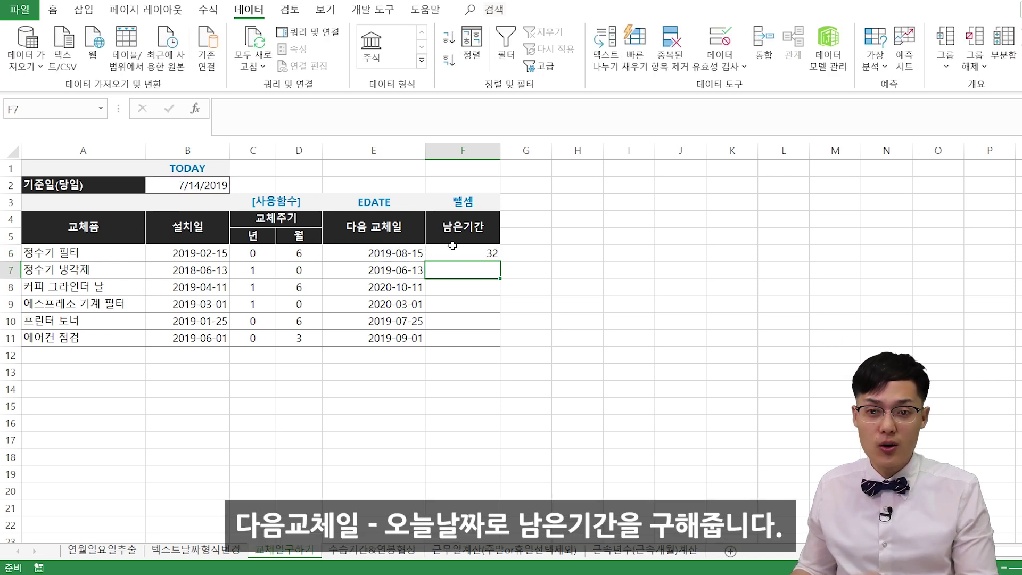
Fill the F6 formula with its relative B2 reference down to F11 and check the results.
{"action": "key", "text": "Up"}
{"action": "double_click", "coordinate": [500, 263]}
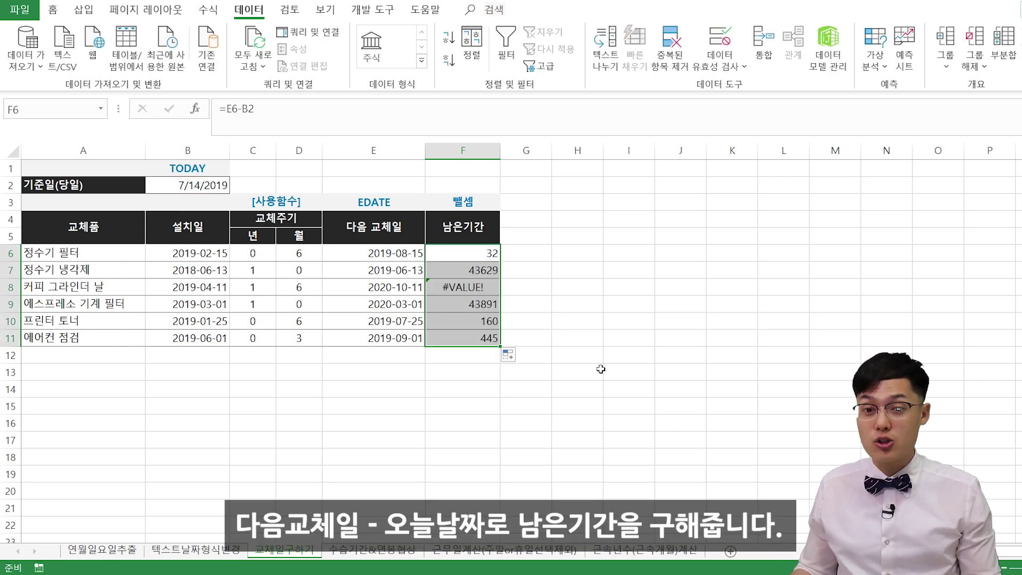
{"action": "left_click", "coordinate": [473, 254]}
{"action": "left_click_drag", "start_coordinate": [489, 270], "coordinate": [491, 339]}
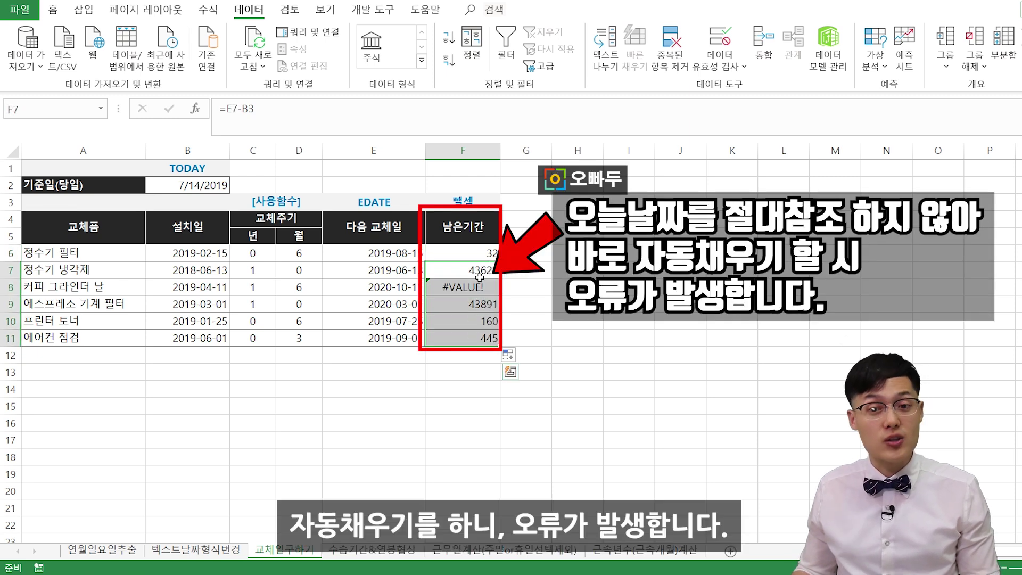
Make the reference date absolute in F6 as =E6-$B$2 and fill the formula down to F11 again.
{"action": "left_click", "coordinate": [480, 253]}
{"action": "left_click", "coordinate": [322, 128]}
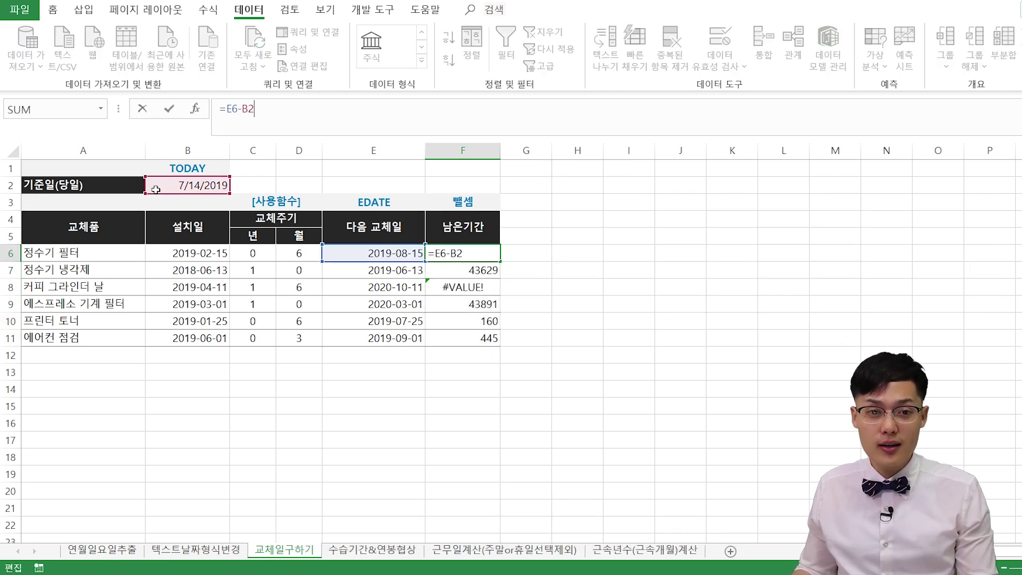
{"action": "key", "text": "F4"}
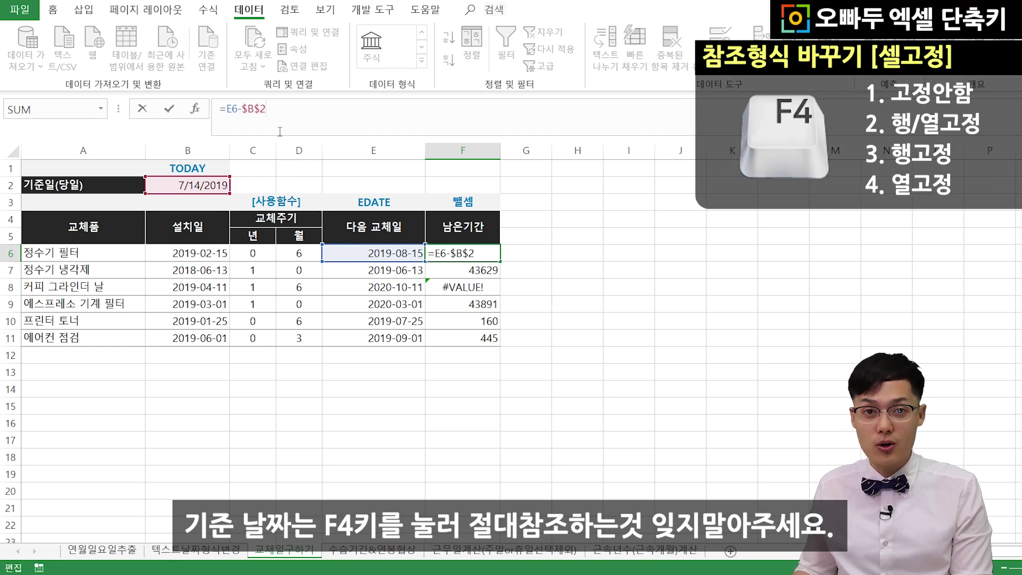
{"action": "key", "text": "Return"}
{"action": "left_click", "coordinate": [469, 254]}
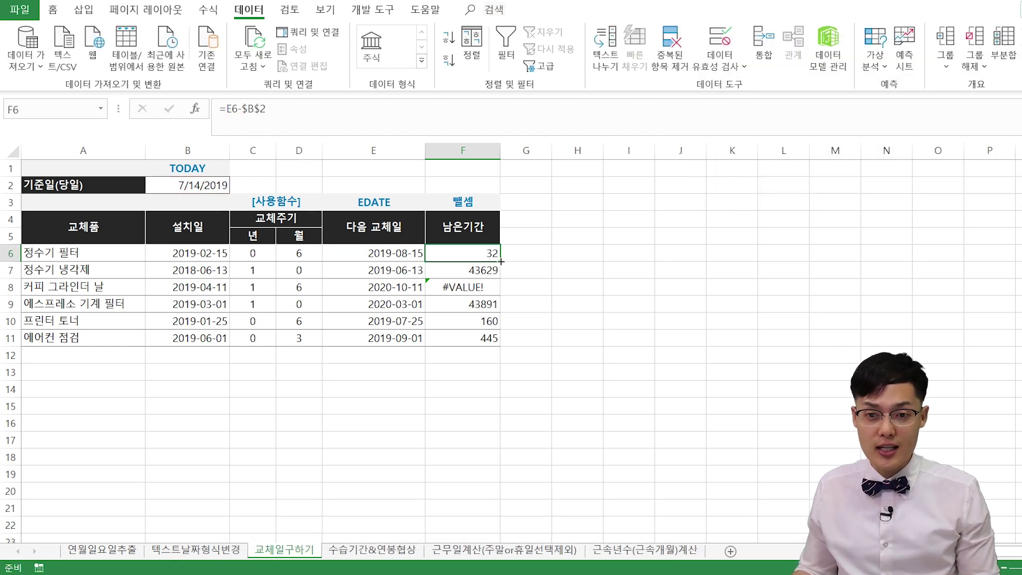
{"action": "double_click", "coordinate": [501, 262]}
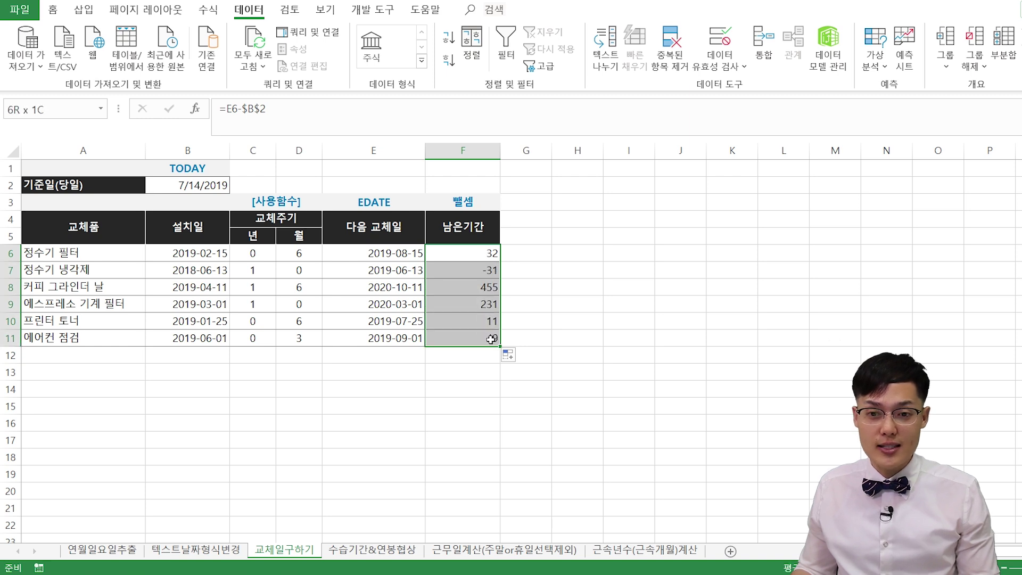
Compare the remaining period and next replacement date of 정수기 냉각제 with the reference date.
{"action": "left_click", "coordinate": [488, 421]}
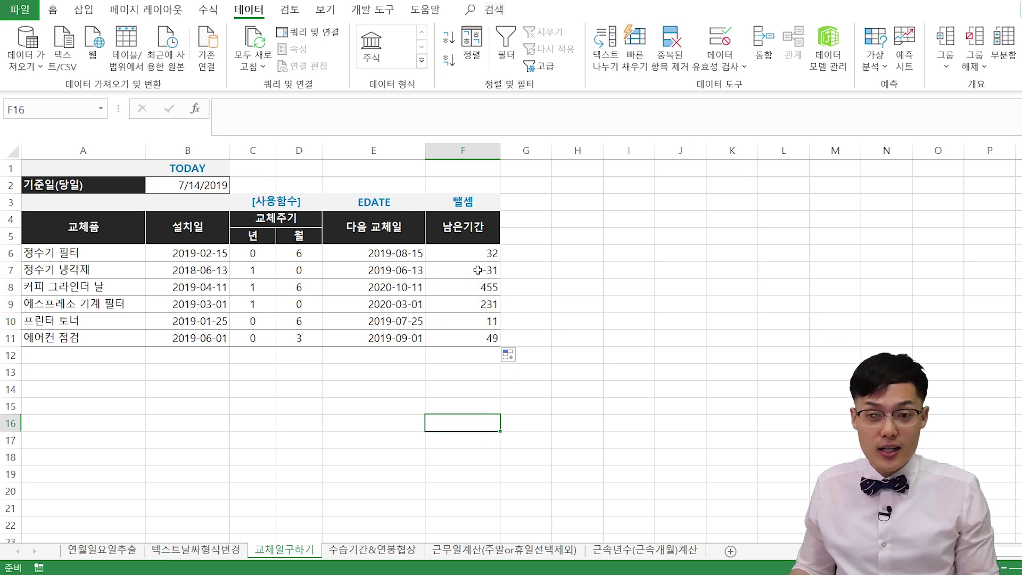
{"action": "mouse_move", "coordinate": [488, 270]}
{"action": "left_mouse_down"}
{"action": "mouse_move", "coordinate": [85, 271]}
{"action": "mouse_move", "coordinate": [429, 272]}
{"action": "left_mouse_up"}
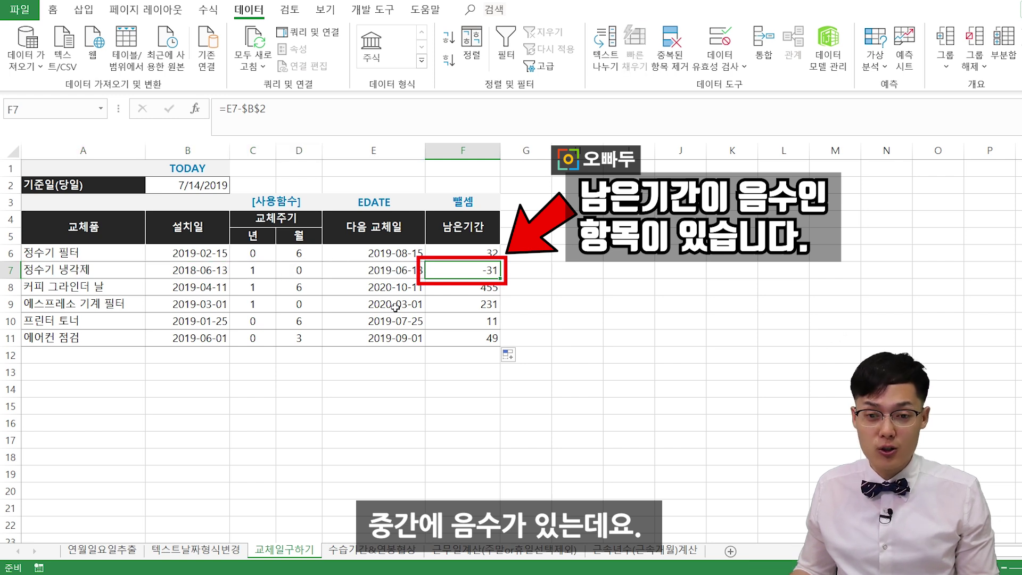
{"action": "left_click_drag", "start_coordinate": [140, 185], "coordinate": [171, 195]}
{"action": "left_click", "coordinate": [394, 270]}
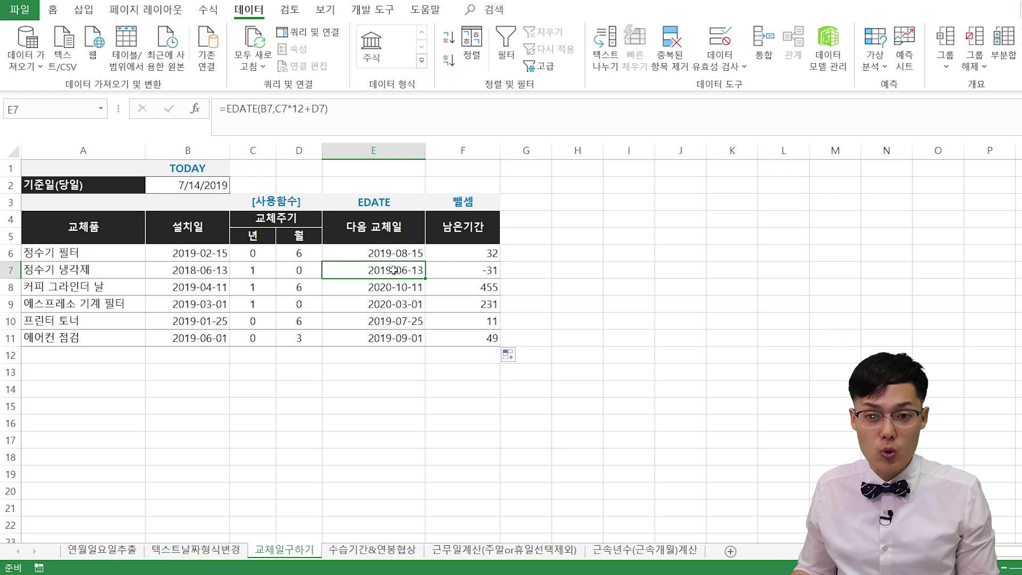
{"action": "left_click_drag", "start_coordinate": [67, 273], "coordinate": [493, 341]}
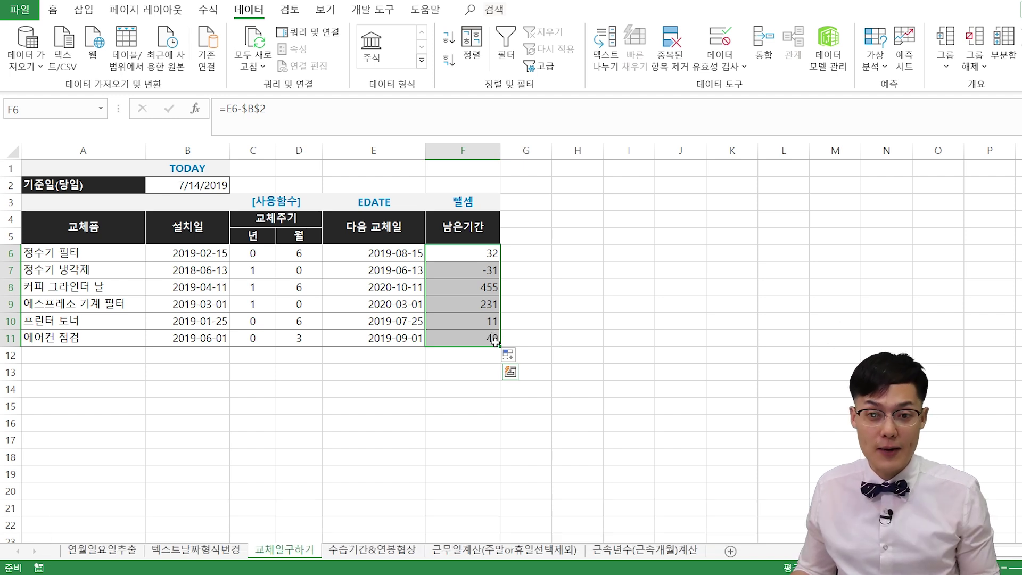
Apply the custom (사용자 지정) number format 0"일";[빨강]-0"일"; to the remaining periods in F6:F11.
{"action": "left_click_drag", "start_coordinate": [471, 254], "coordinate": [476, 336]}
{"action": "key", "text": "ctrl+1"}
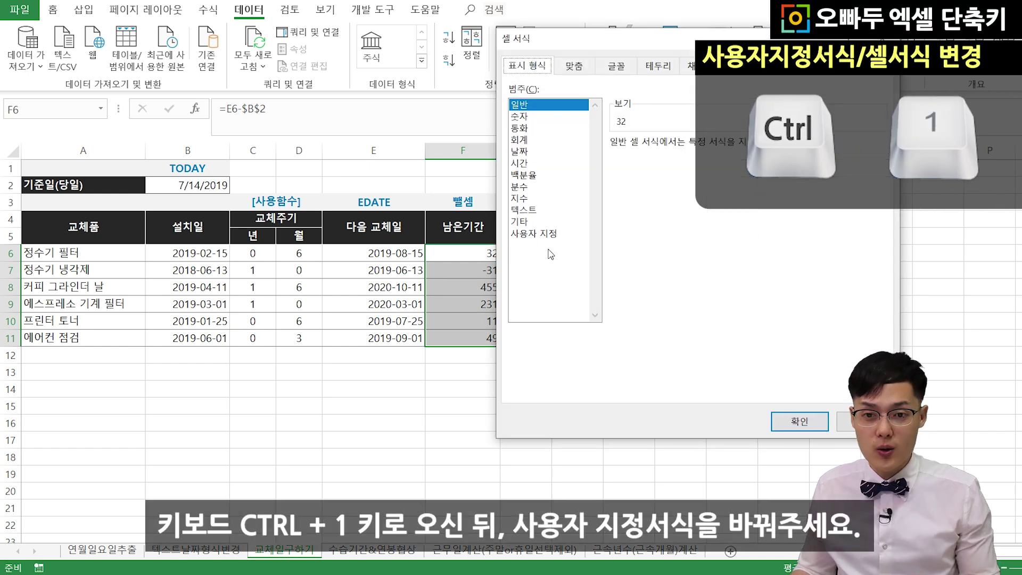
{"action": "left_click", "coordinate": [549, 233]}
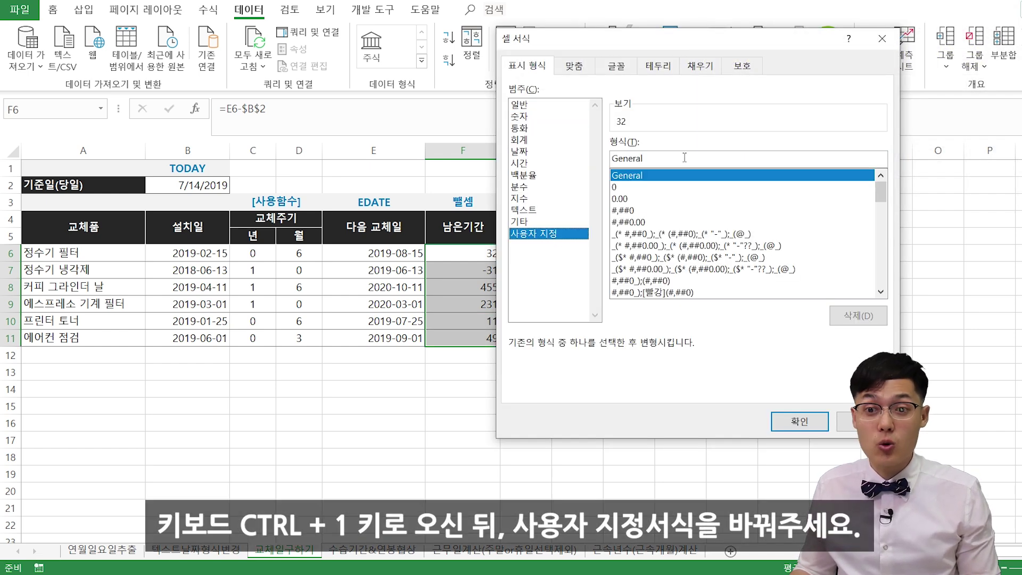
{"action": "double_click", "coordinate": [682, 157]}
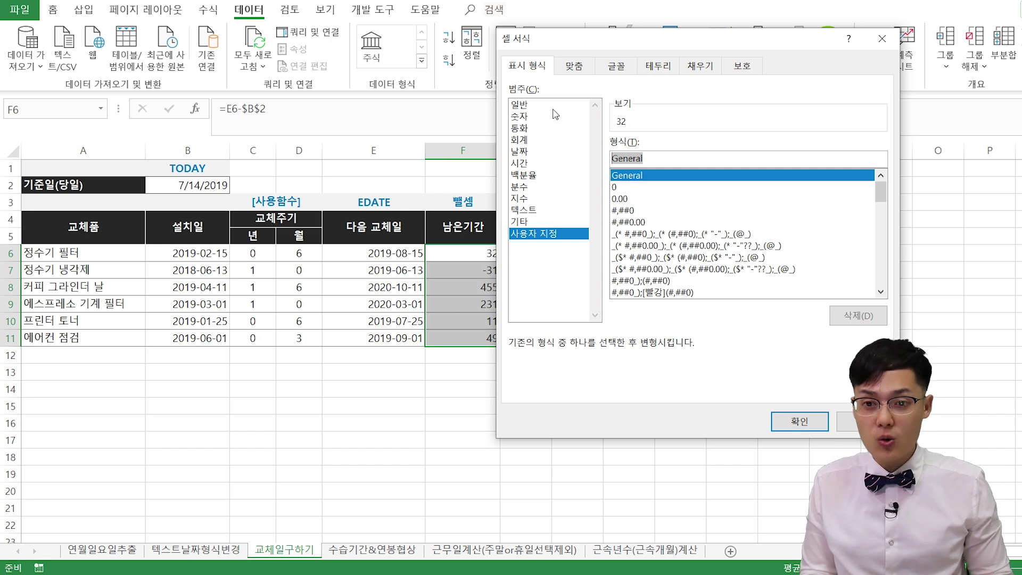
{"action": "type", "text": "0"}
{"action": "key", "text": "super+space"}
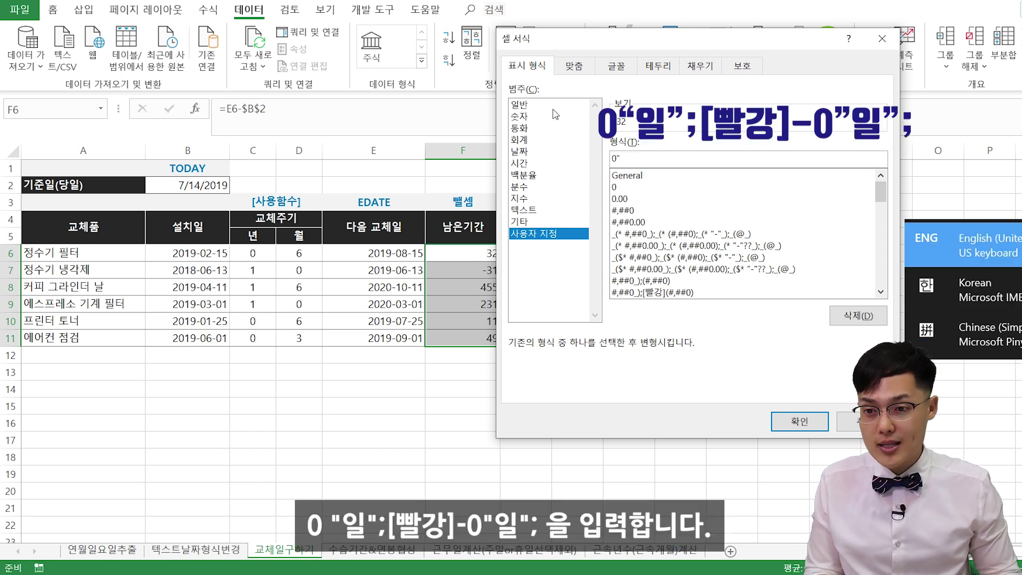
{"action": "type", "text": "\"일\""}
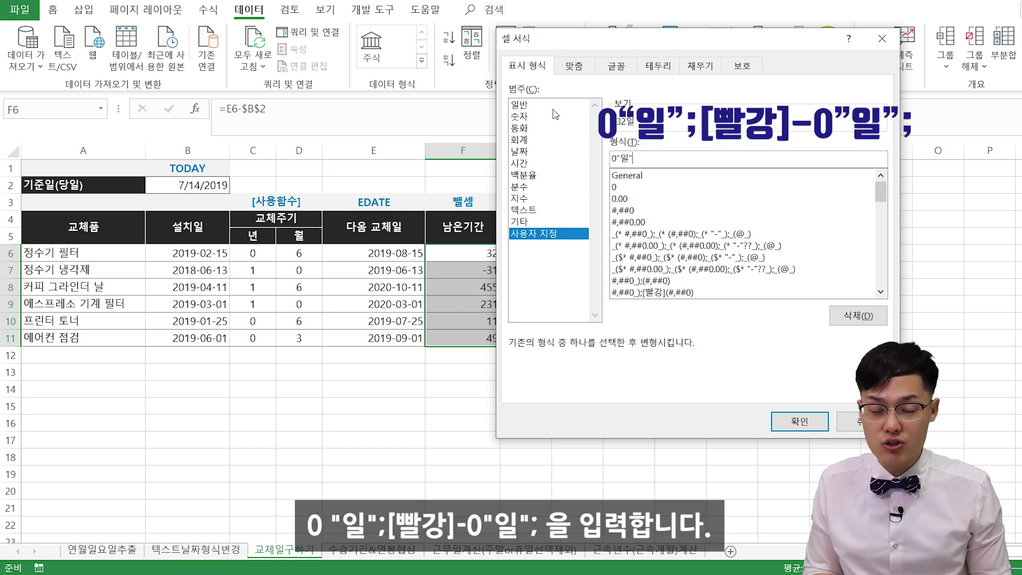
{"action": "type", "text": ";"}
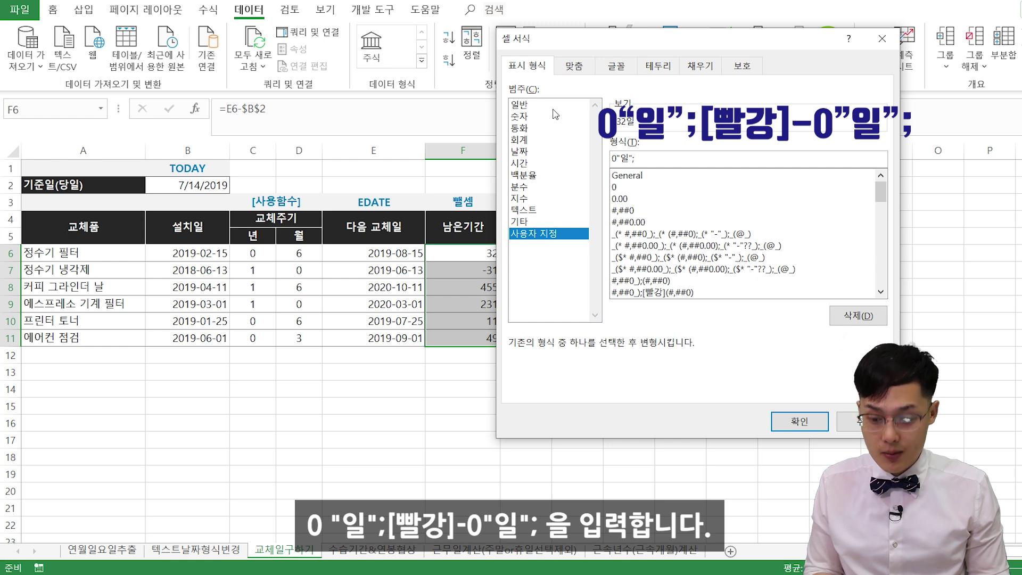
{"action": "type", "text": "["}
{"action": "type", "text": "빨가"}
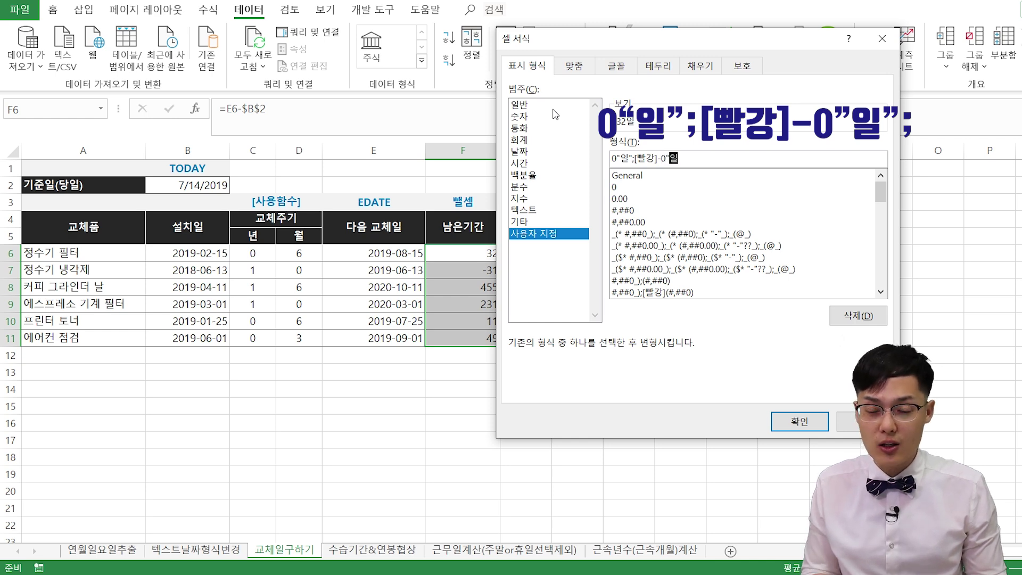
{"action": "key", "text": "Return"}
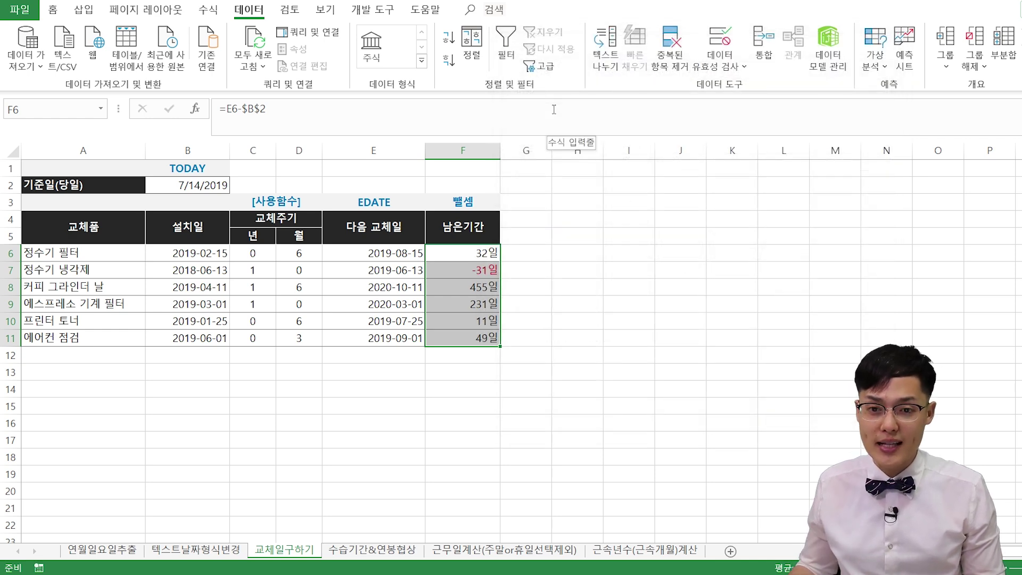
Apply the custom number format 0"일";[빨강]"!주의 "-0"일"; to the remaining periods in F6:F11 and check the negative value.
{"action": "left_click_drag", "start_coordinate": [489, 266], "coordinate": [63, 275]}
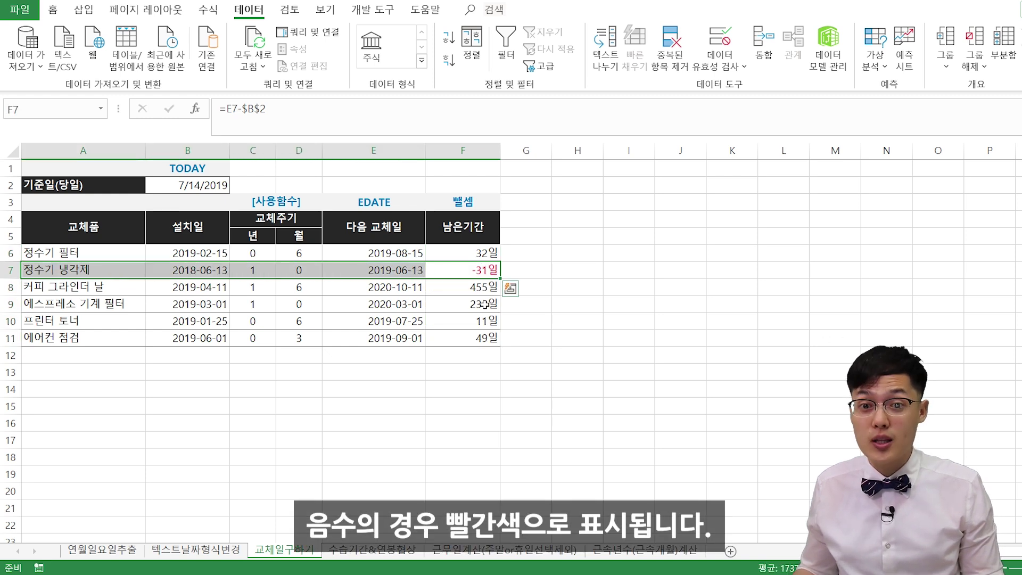
{"action": "left_click", "coordinate": [474, 271]}
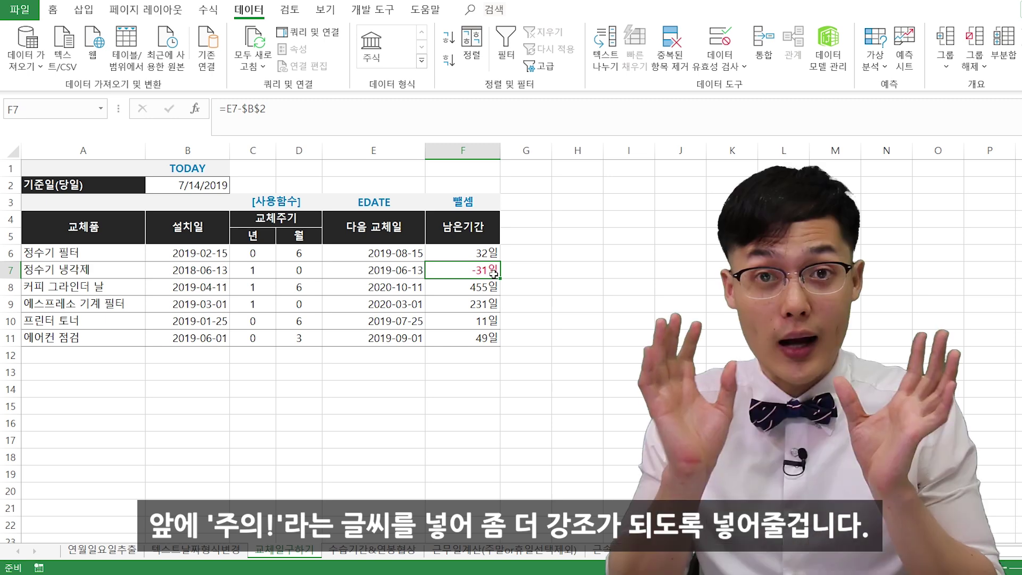
{"action": "left_click_drag", "start_coordinate": [485, 253], "coordinate": [479, 338]}
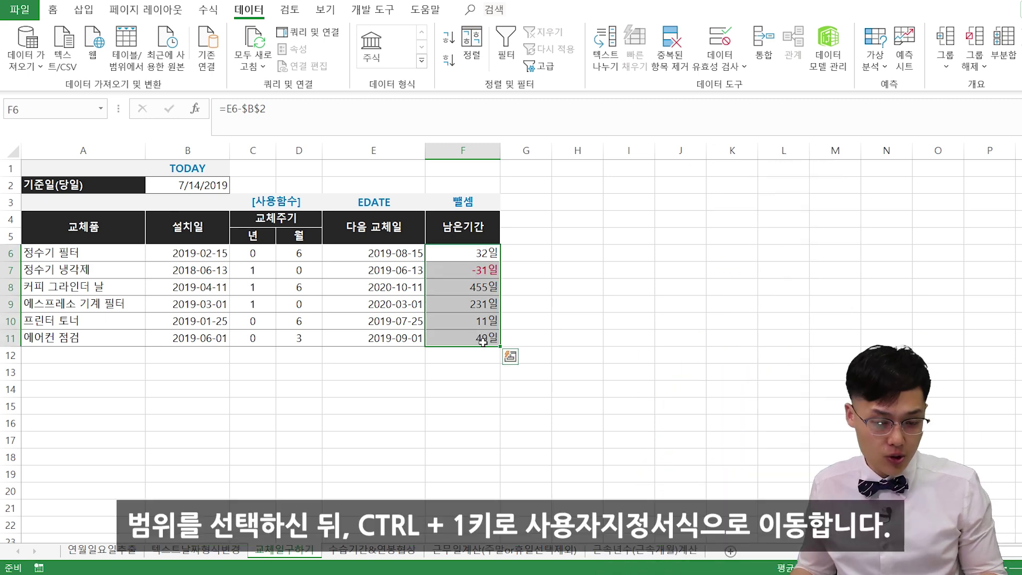
{"action": "key", "text": "ctrl+1"}
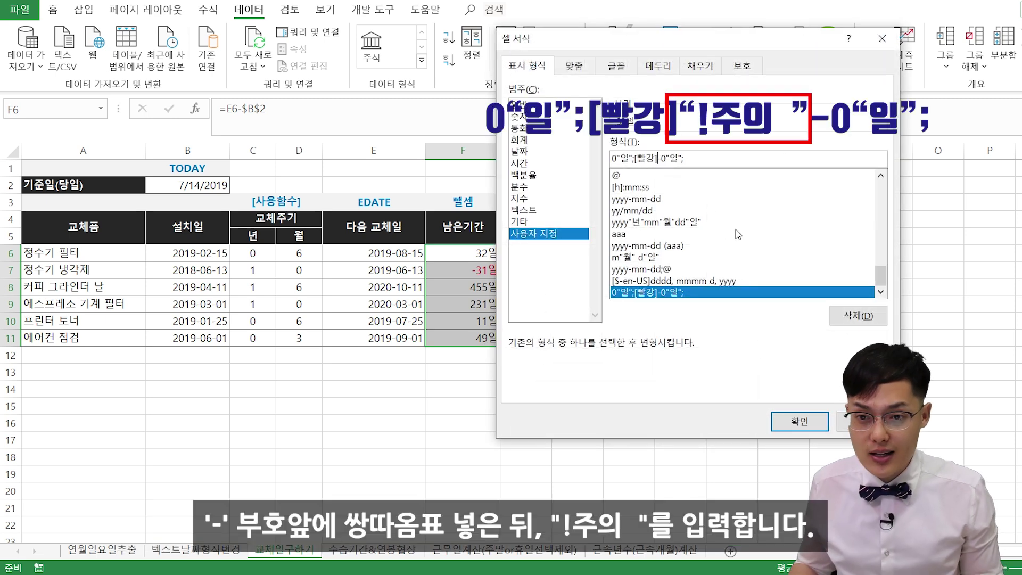
{"action": "type", "text": "!ㅈㅜㅇ"}
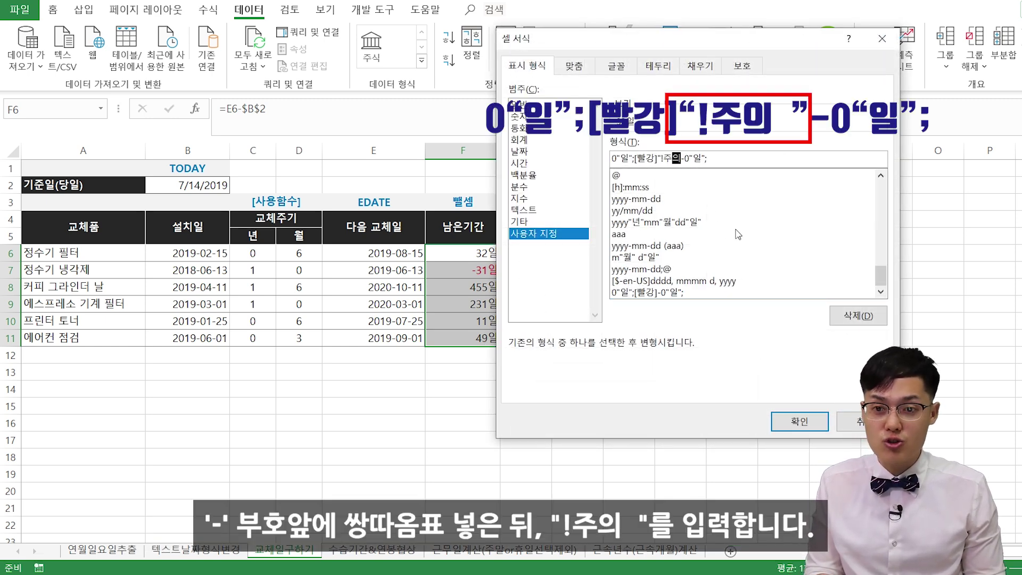
{"action": "type", "text": "의  "}
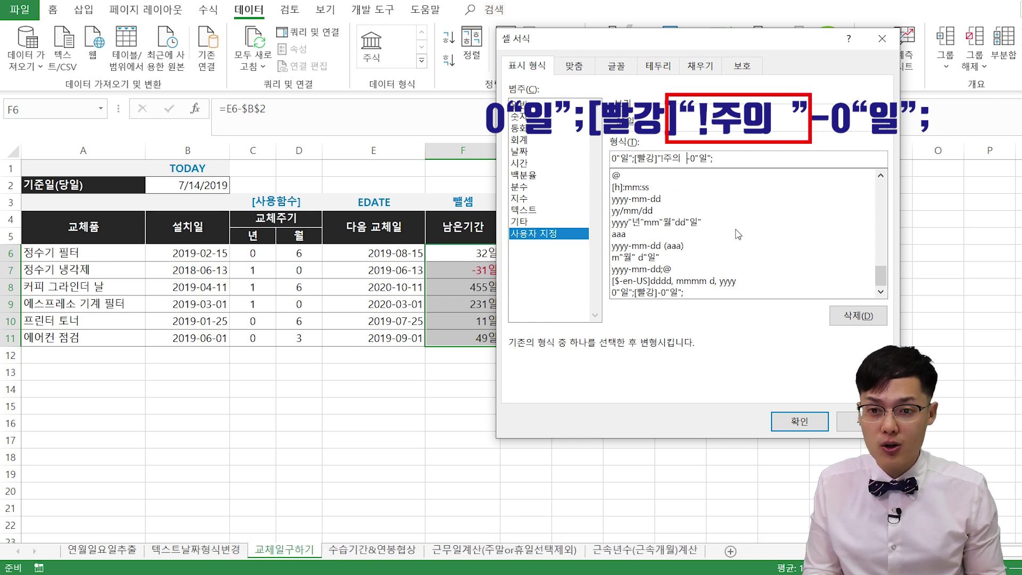
{"action": "type", "text": "\""}
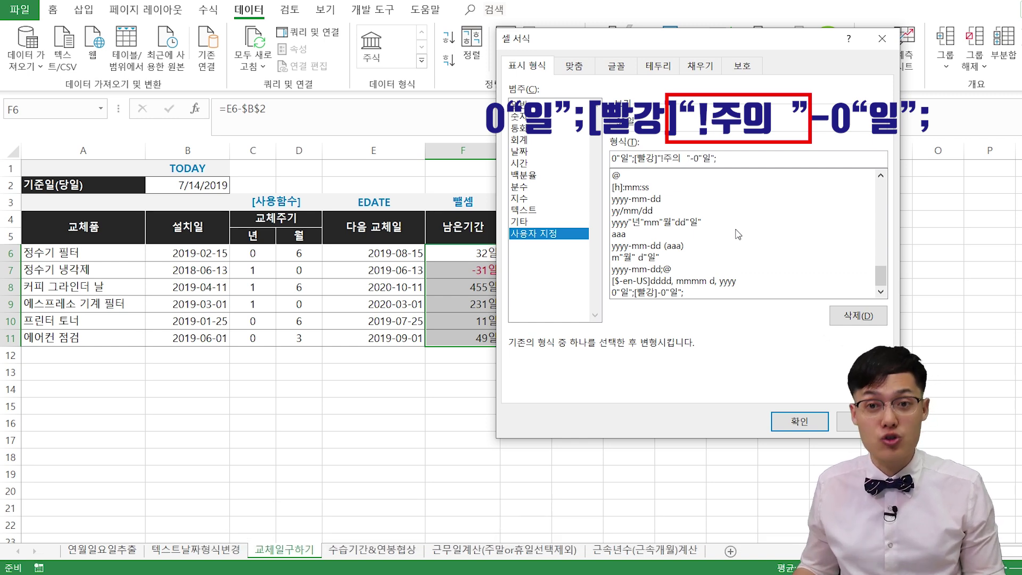
{"action": "left_click", "coordinate": [802, 424]}
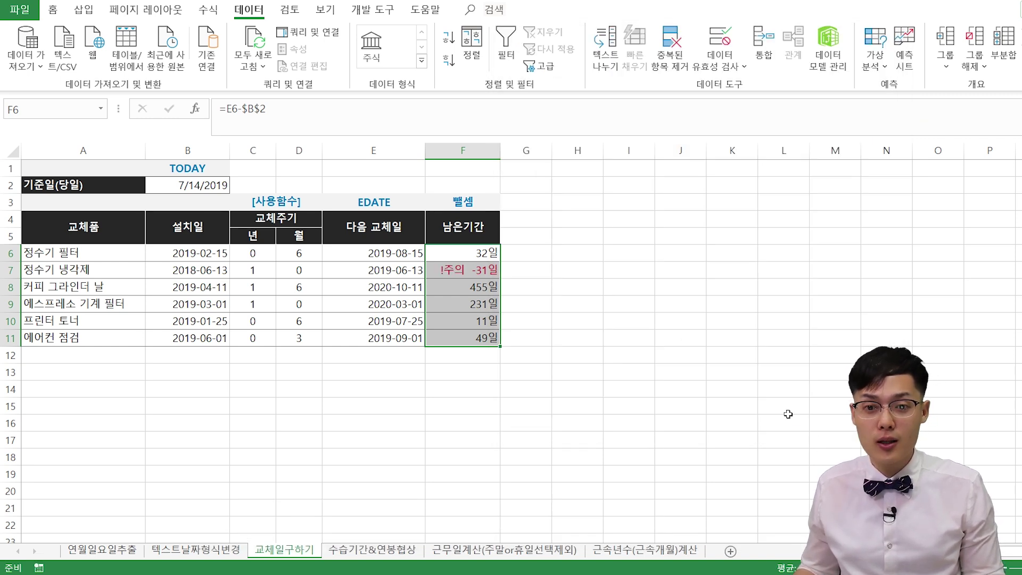
{"action": "left_click", "coordinate": [580, 325]}
{"action": "left_click_drag", "start_coordinate": [480, 254], "coordinate": [469, 306]}
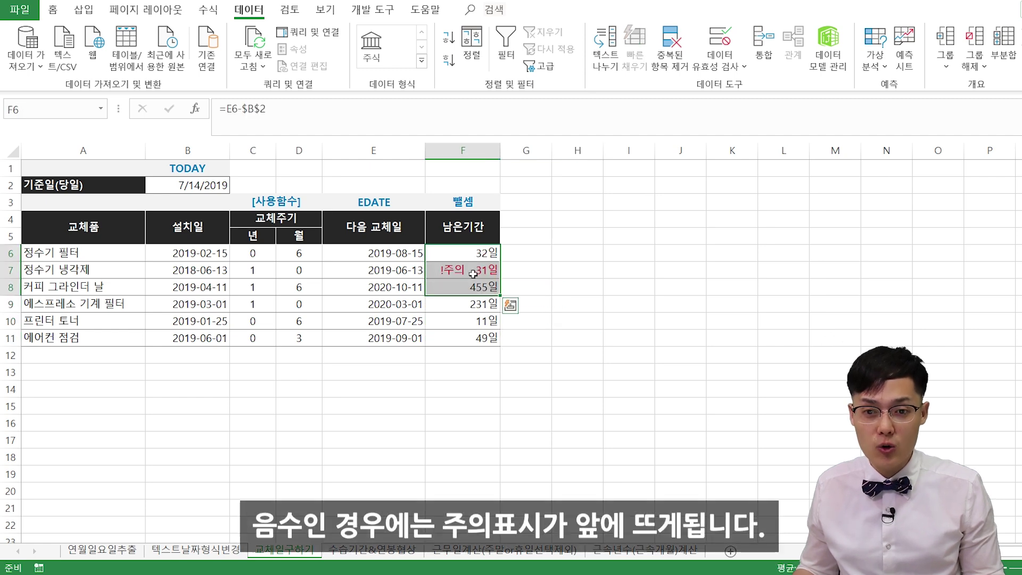
{"action": "left_click", "coordinate": [463, 270]}
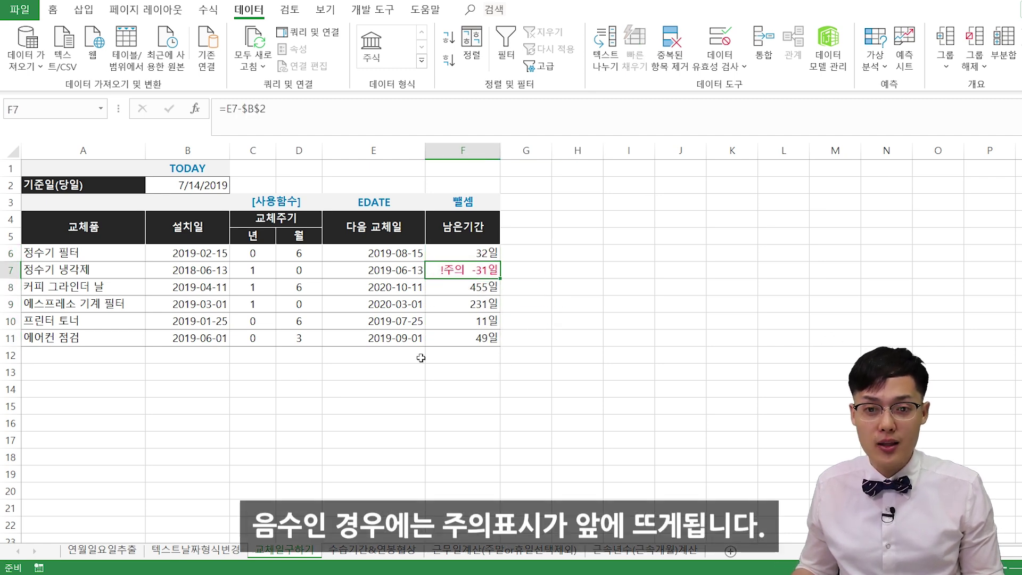
Set the replacement cycle of 에스프레소 기계 필터 to 0 years and 1 month in C9 and D9.
{"action": "left_click", "coordinate": [481, 309]}
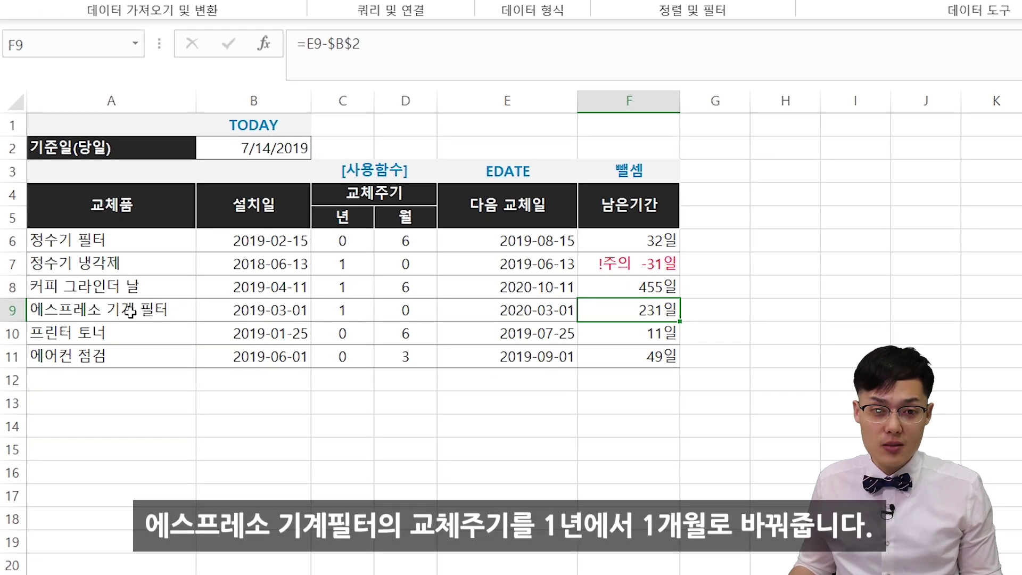
{"action": "left_click", "coordinate": [130, 312]}
{"action": "left_click_drag", "start_coordinate": [129, 312], "coordinate": [373, 310]}
{"action": "left_click", "coordinate": [354, 310]}
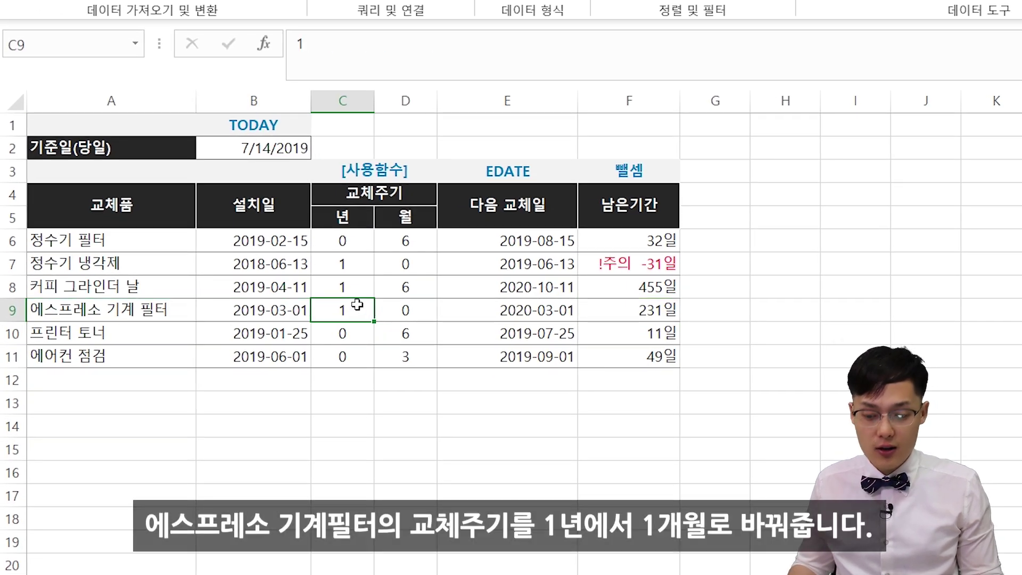
{"action": "type", "text": "0"}
{"action": "key", "text": "Tab"}
{"action": "type", "text": "1"}
{"action": "key", "text": "Tab"}
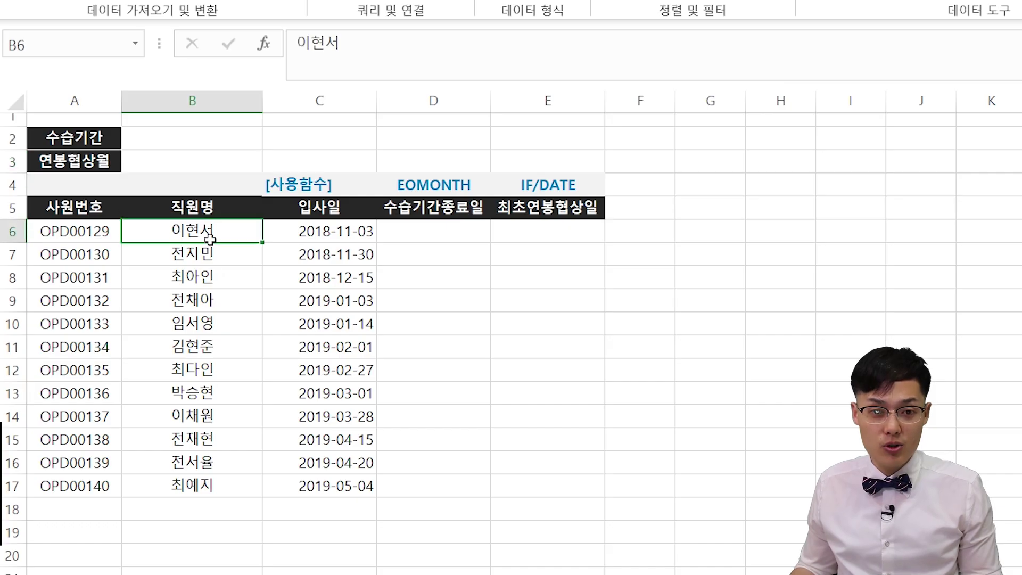
Examine the hire dates, the 수습기간 and 연봉협상월 input cells, and the 수습기간종료일 and 최초연봉협상일 columns on the 수습기간&연봉협상 sheet.
{"action": "left_click_drag", "start_coordinate": [192, 231], "coordinate": [301, 341]}
{"action": "left_click", "coordinate": [301, 344]}
{"action": "left_click_drag", "start_coordinate": [319, 231], "coordinate": [352, 441]}
{"action": "left_click", "coordinate": [351, 440]}
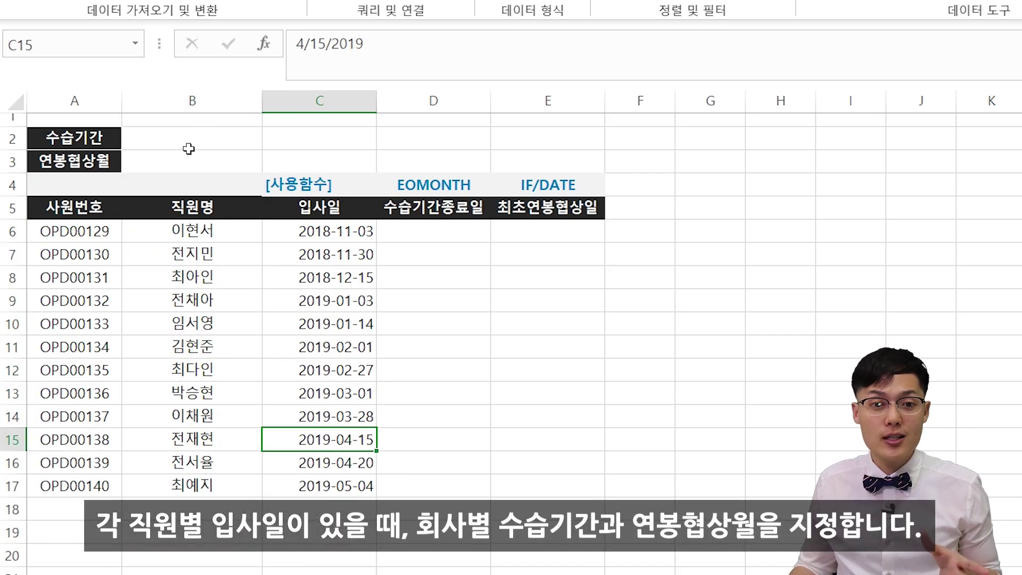
{"action": "left_click", "coordinate": [196, 141]}
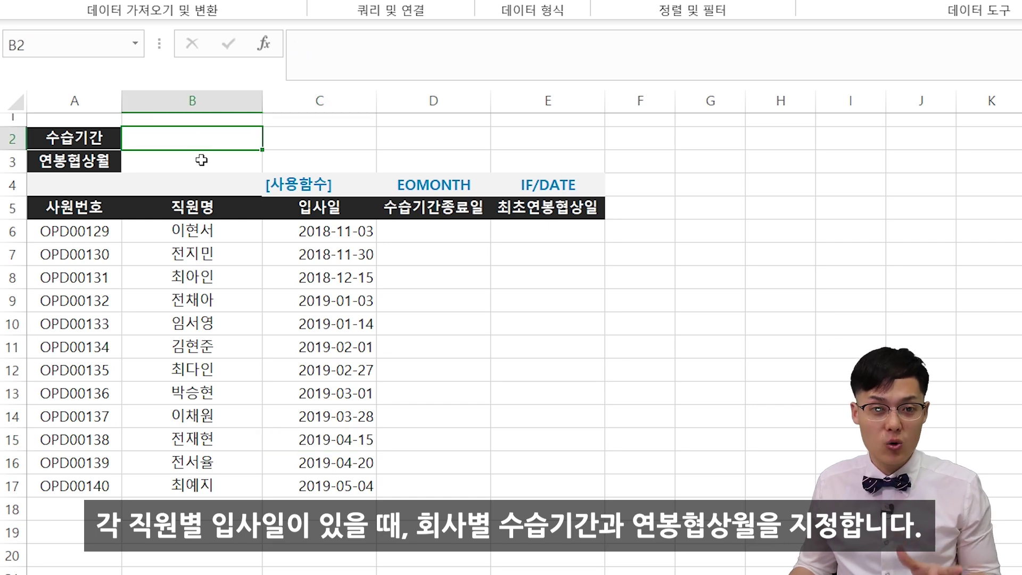
{"action": "left_click", "coordinate": [202, 163]}
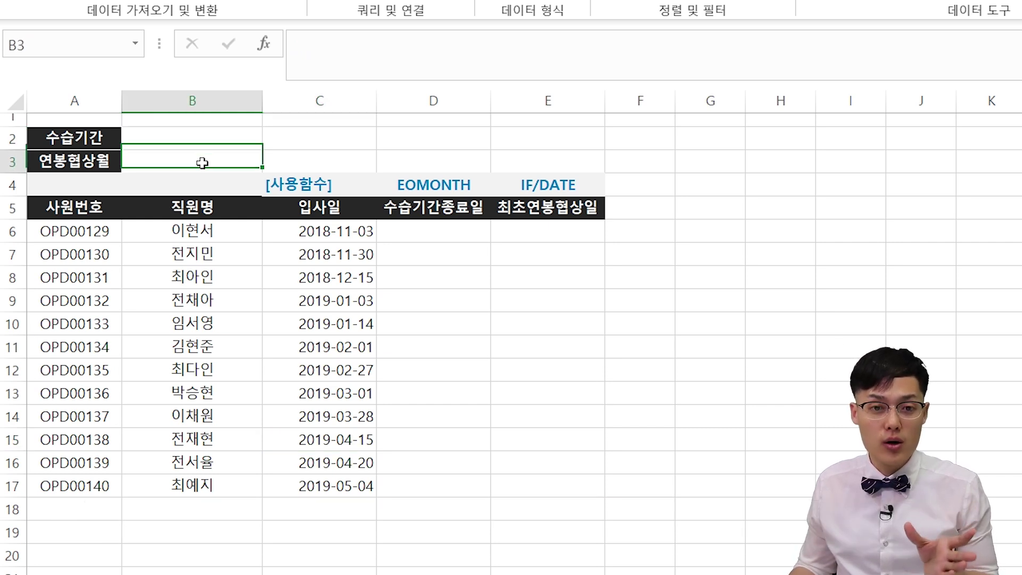
{"action": "left_click_drag", "start_coordinate": [340, 231], "coordinate": [346, 323]}
{"action": "left_click_drag", "start_coordinate": [475, 211], "coordinate": [472, 295]}
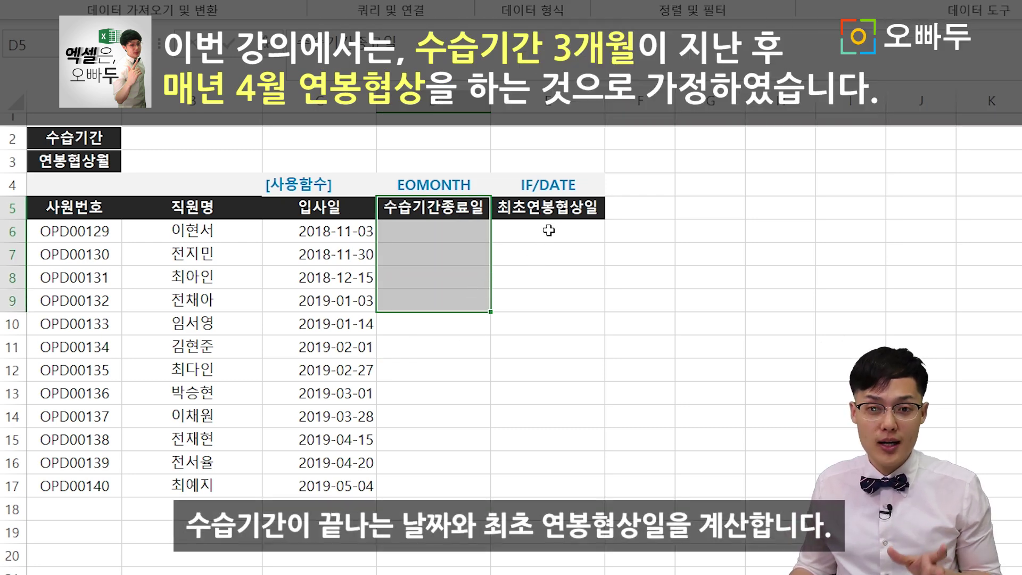
{"action": "left_click_drag", "start_coordinate": [547, 211], "coordinate": [553, 330]}
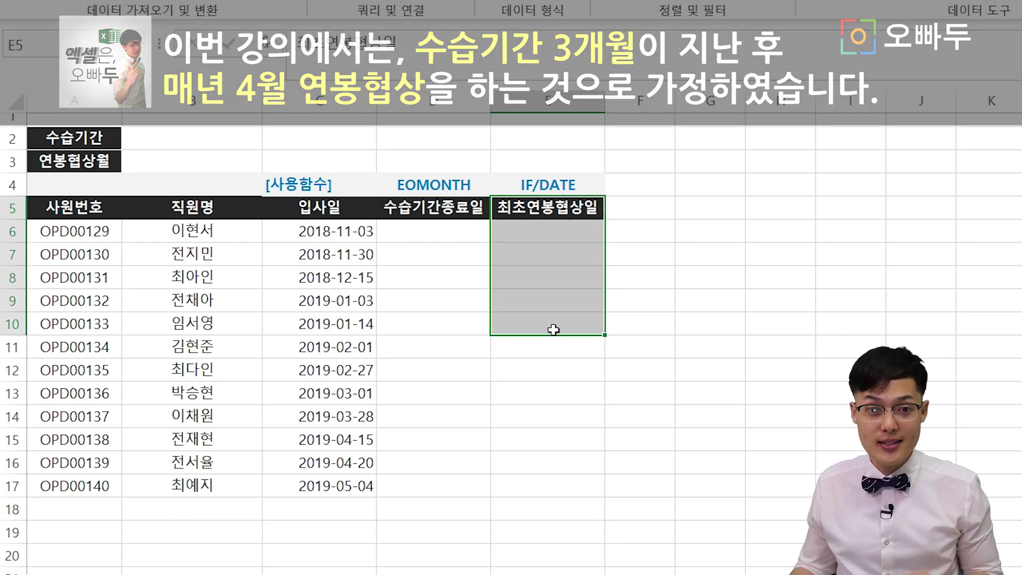
Enter 3 as the 수습기간 in B2 and 4 as the 연봉협상월 in B3.
{"action": "left_click", "coordinate": [183, 140]}
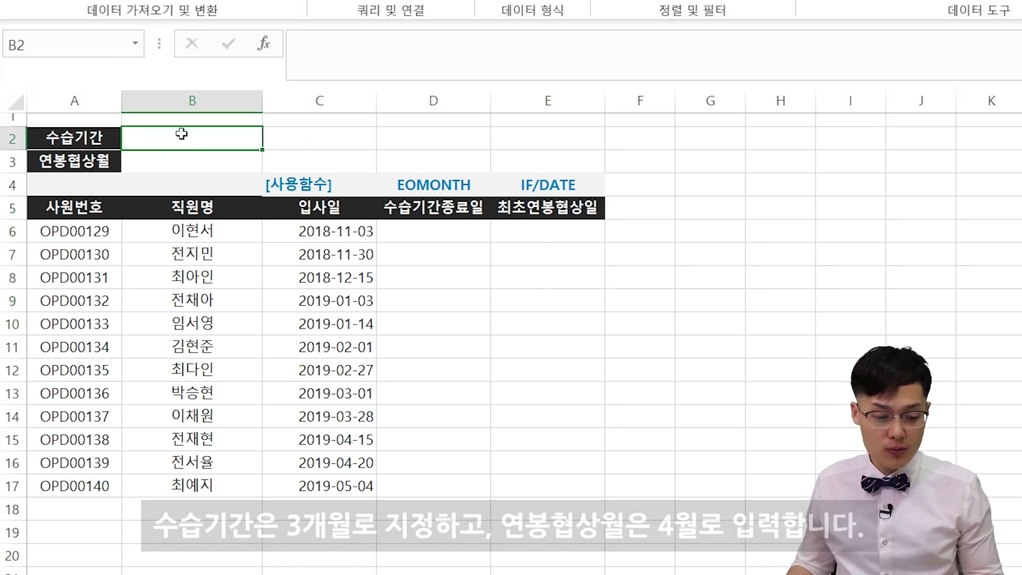
{"action": "type", "text": "3"}
{"action": "key", "text": "Return"}
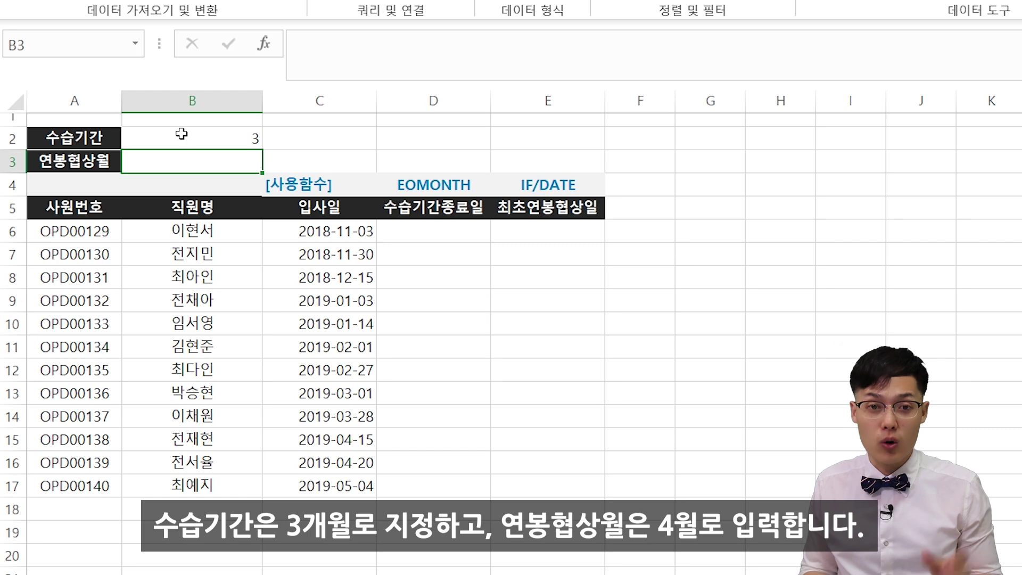
{"action": "type", "text": "4"}
{"action": "key", "text": "Return"}
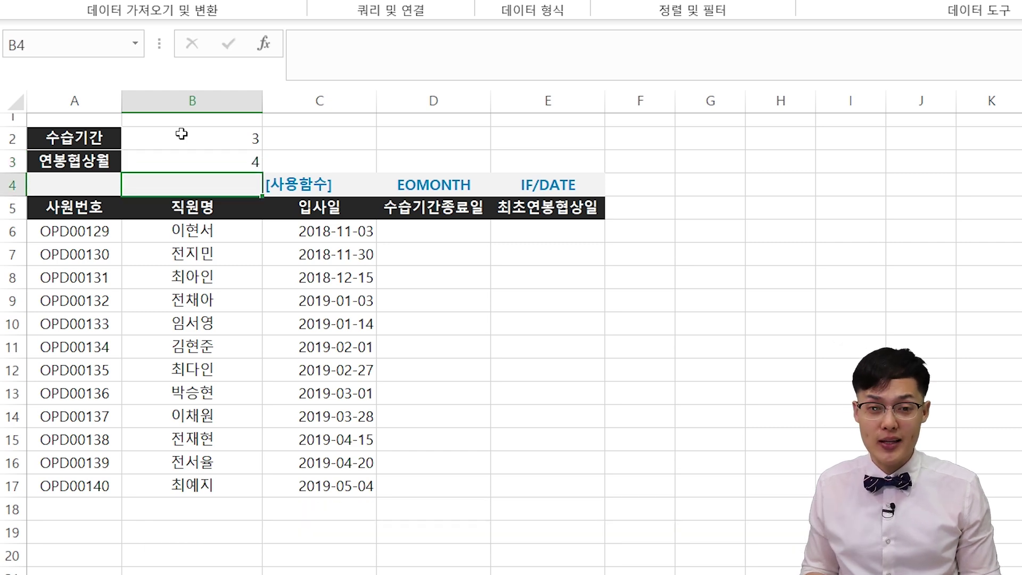
Apply the custom (사용자 지정) number format 0"개월 후 말일" to the 수습기간 value in B2.
{"action": "left_click", "coordinate": [182, 133]}
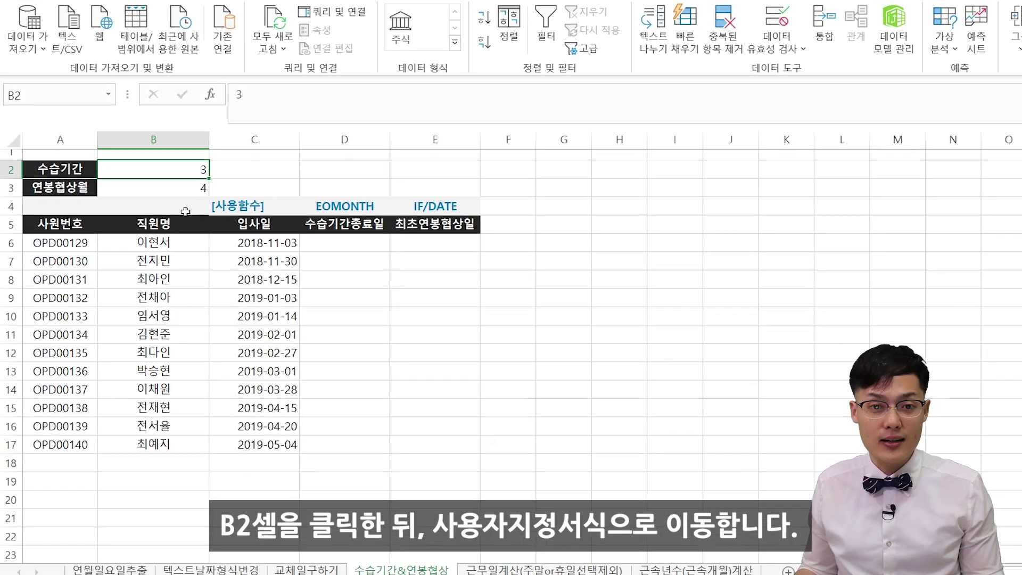
{"action": "key", "text": "ctrl+1"}
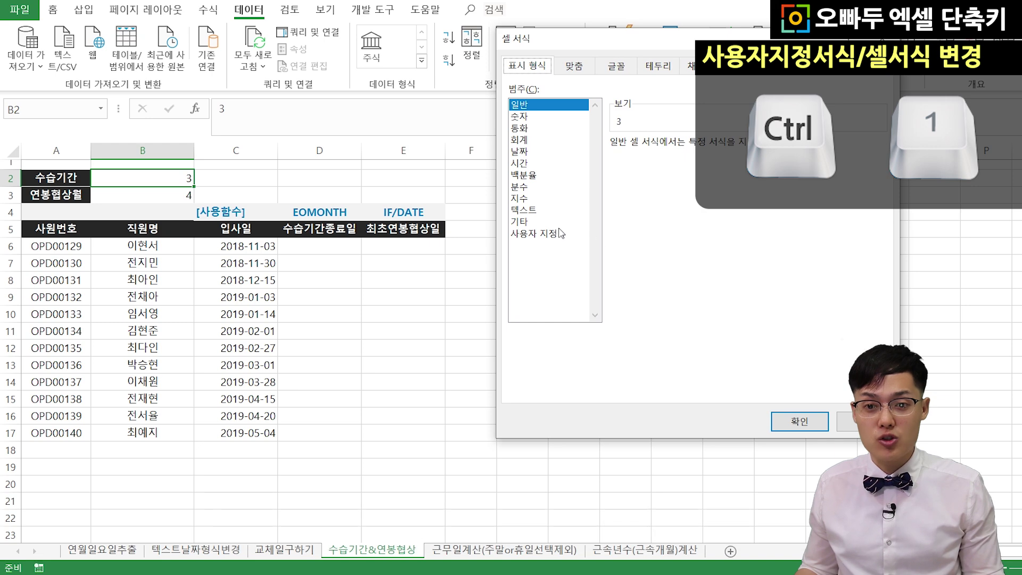
{"action": "left_click", "coordinate": [553, 234]}
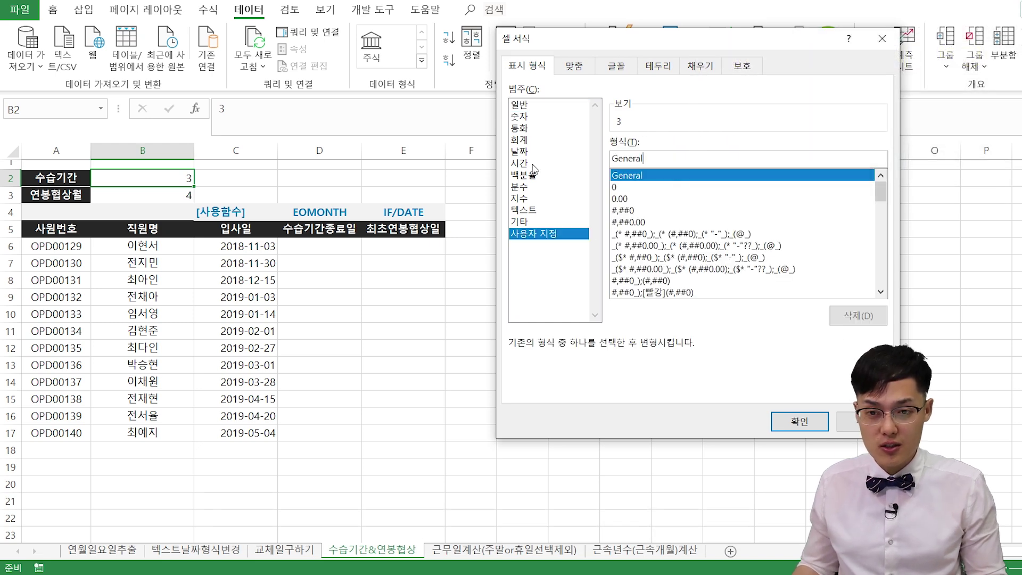
{"action": "key", "text": "Tab"}
{"action": "key", "text": "BackSpace"}
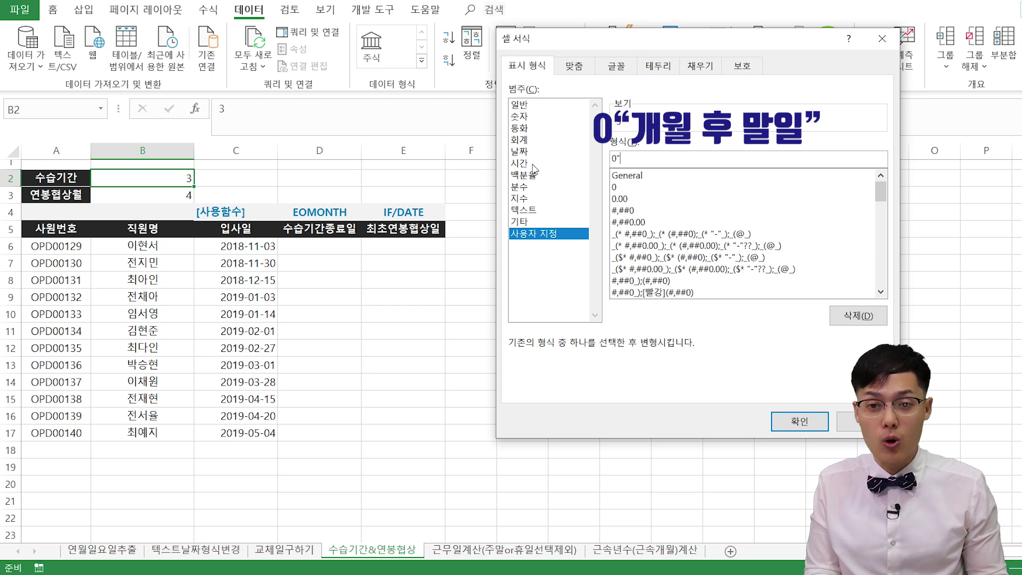
{"action": "type", "text": "0\"개월 ㅎ"}
{"action": "type", "text": " 마ㄹ일\""}
{"action": "key", "text": "Return"}
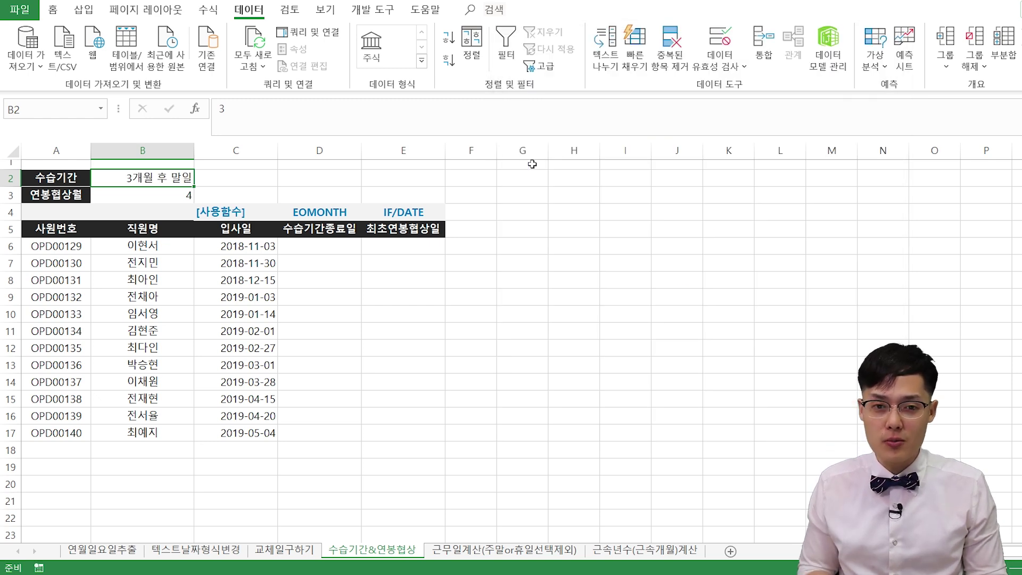
Apply the custom (사용자 지정) number format "매년 "0"월" to the 연봉협상월 value in B3.
{"action": "left_click", "coordinate": [192, 197]}
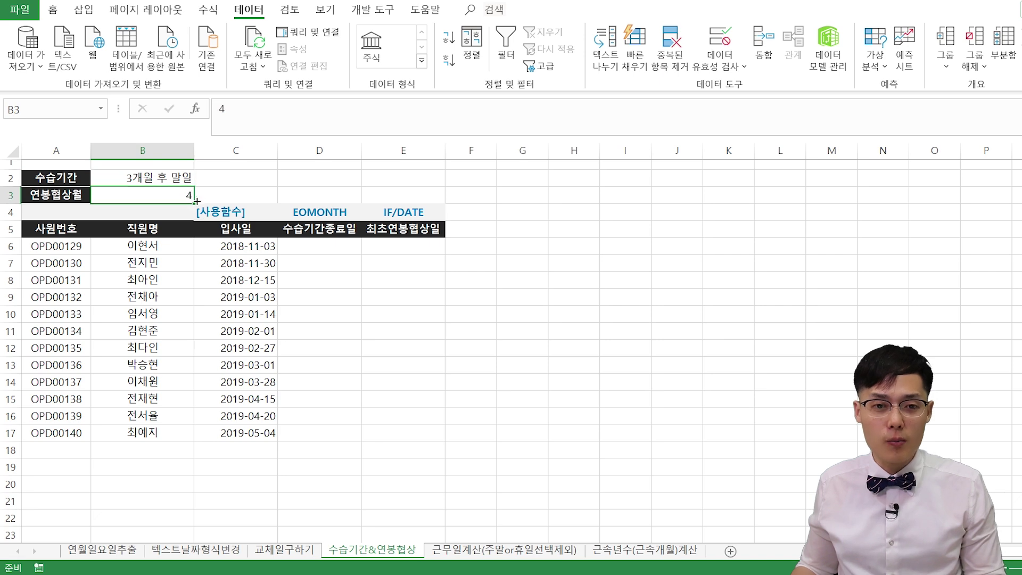
{"action": "key", "text": "ctrl+1"}
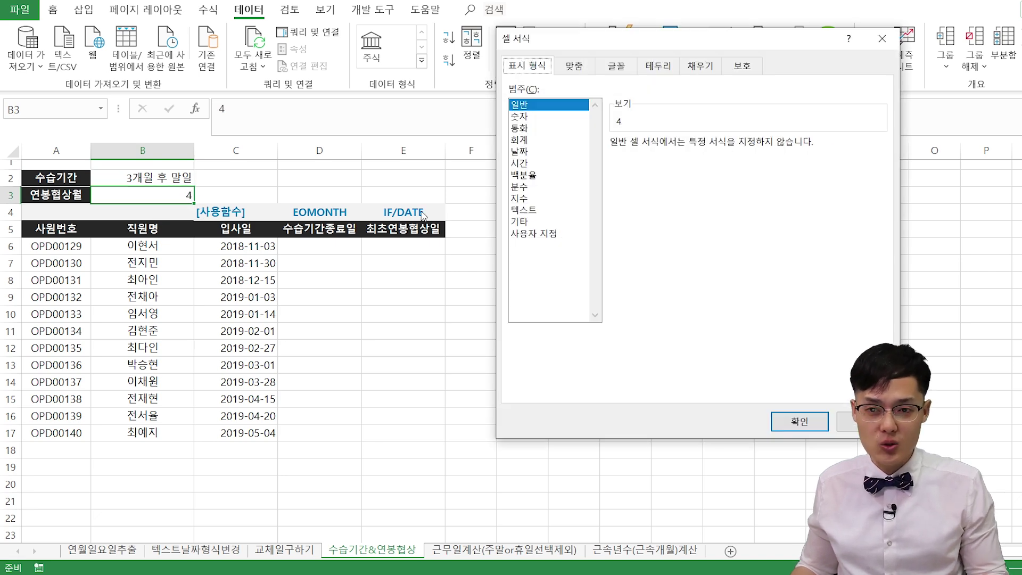
{"action": "left_click", "coordinate": [534, 234]}
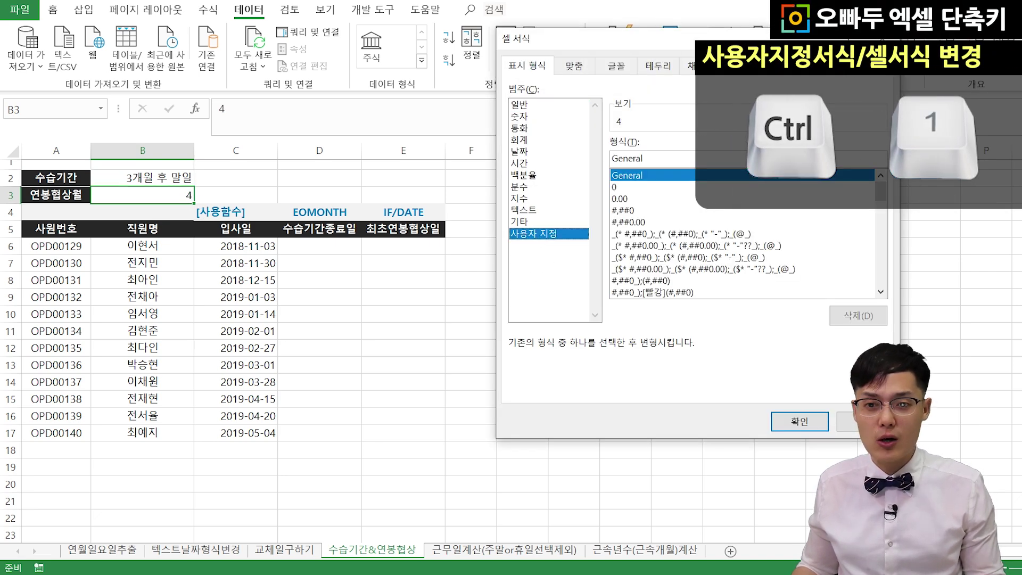
{"action": "double_click", "coordinate": [713, 160]}
{"action": "type", "text": "\""}
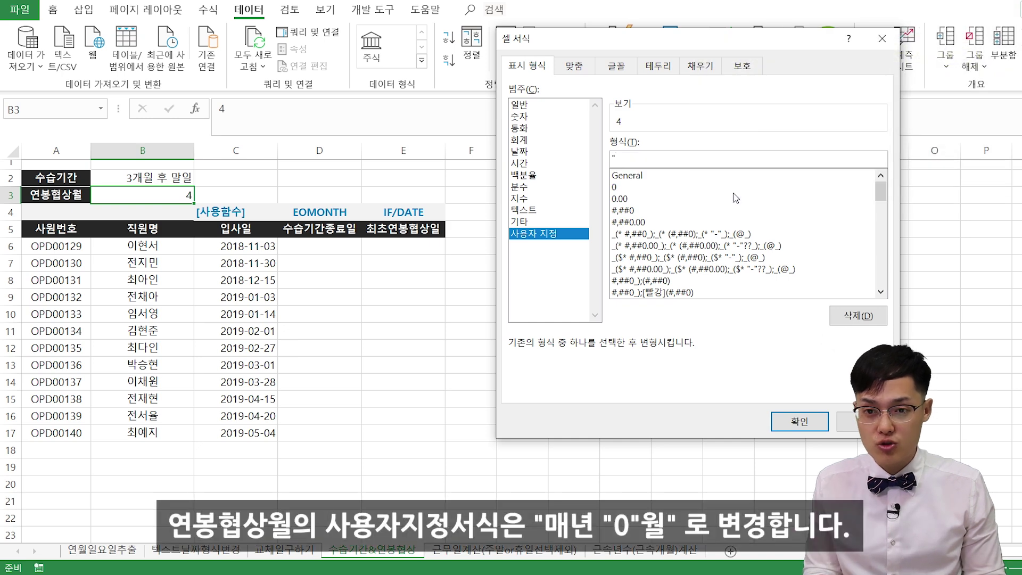
{"action": "type", "text": "매년"}
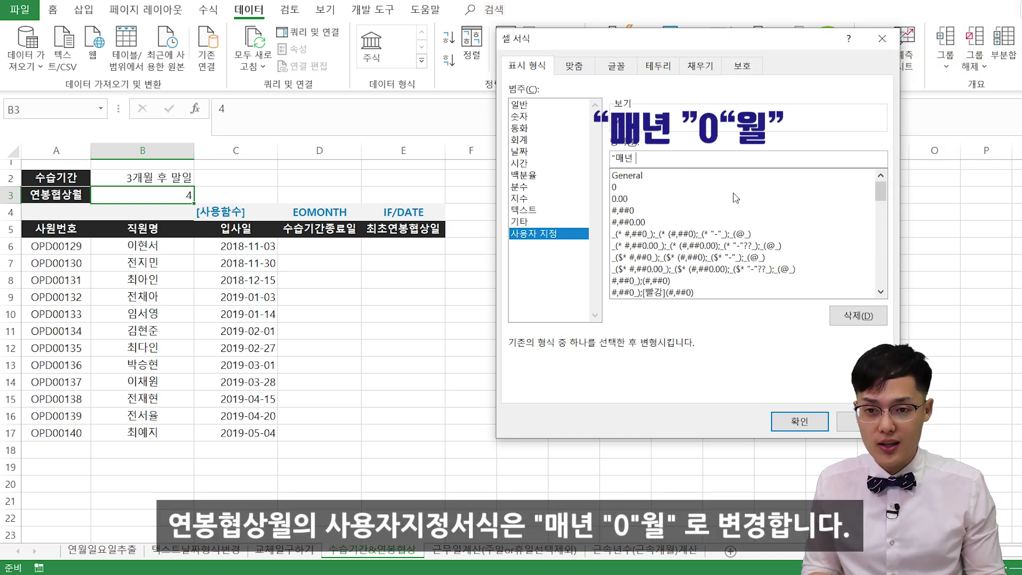
{"action": "type", "text": " \""}
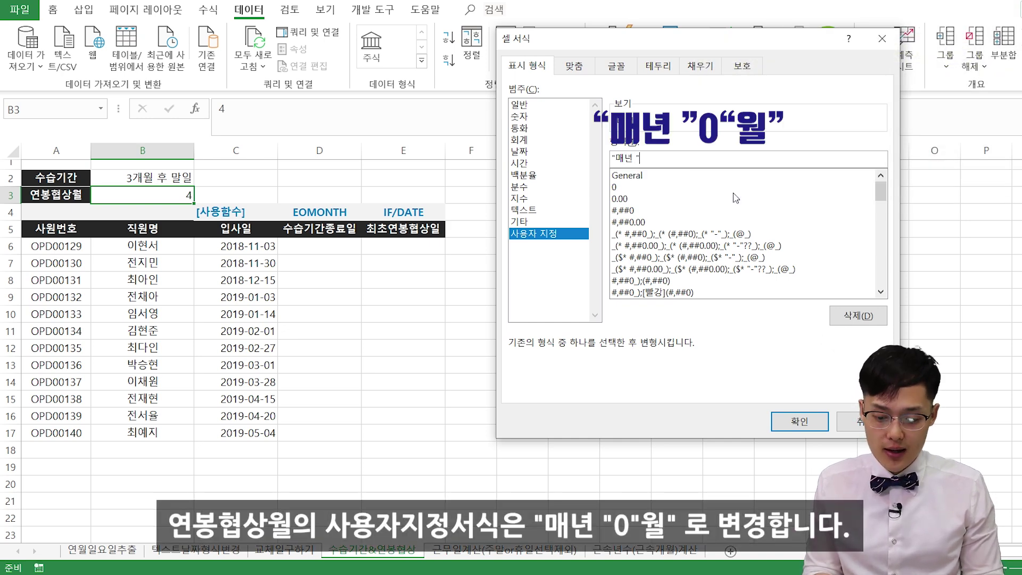
{"action": "type", "text": "0"}
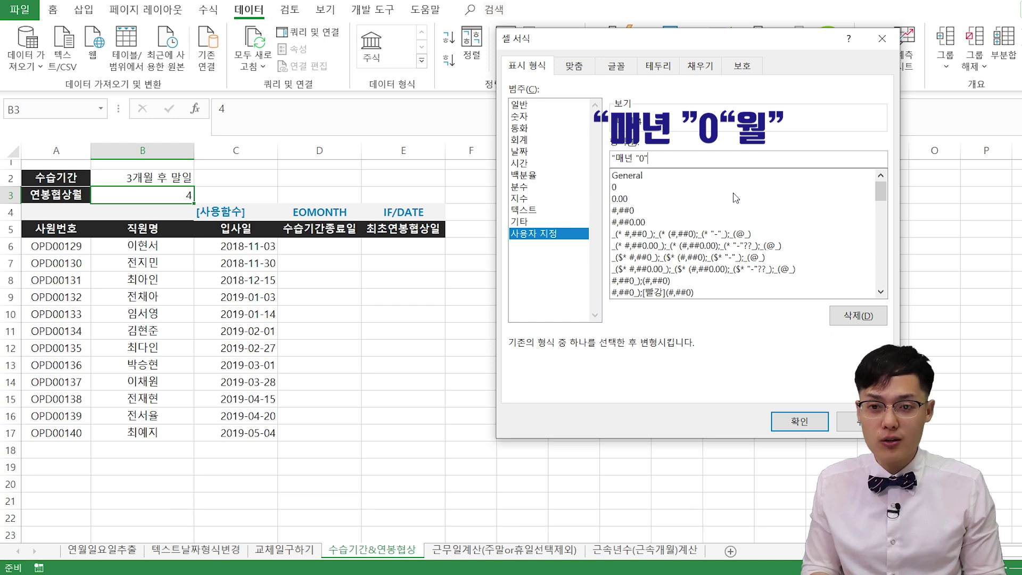
{"action": "type", "text": "\"월\""}
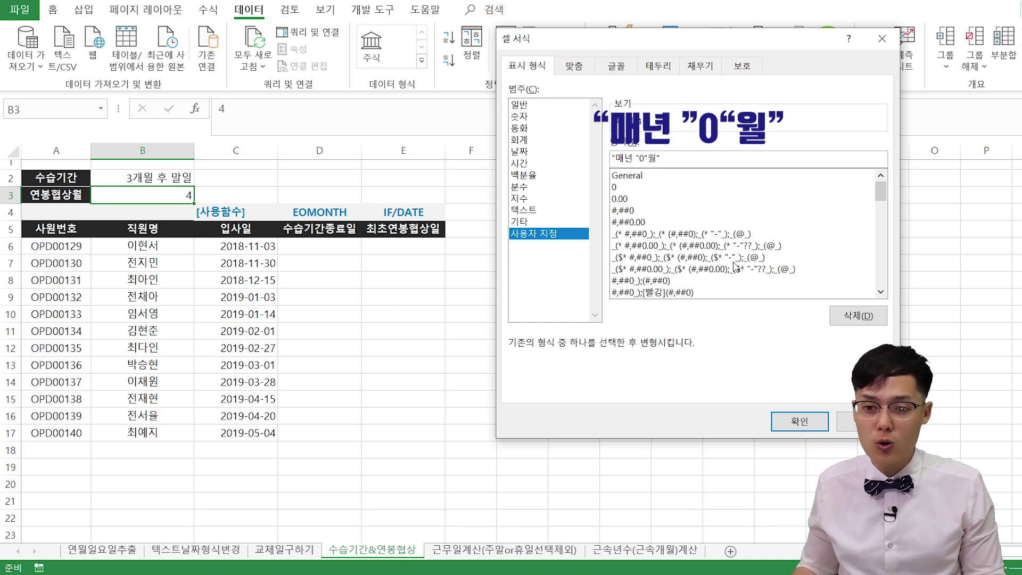
{"action": "left_click", "coordinate": [798, 422]}
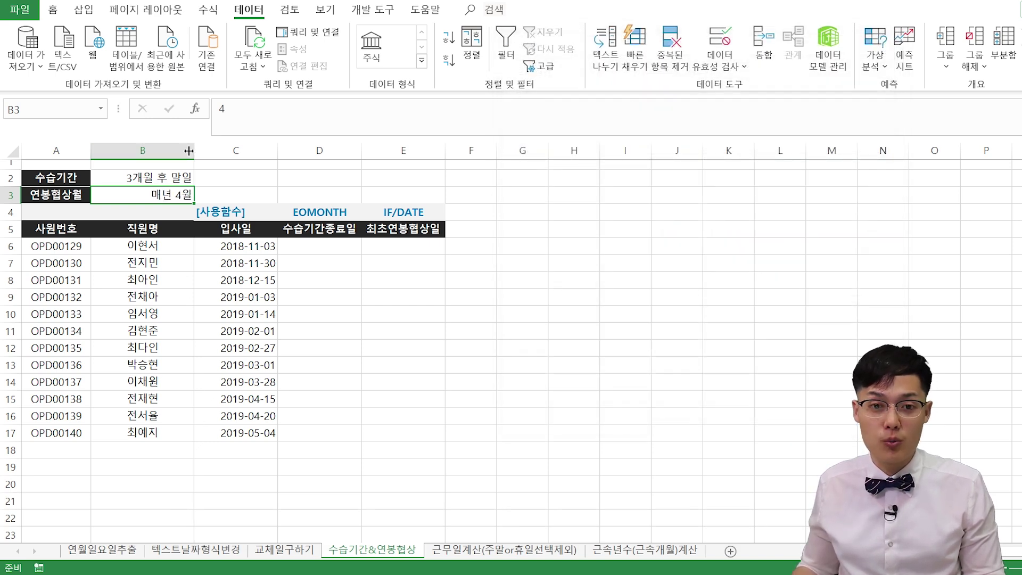
Narrow column B slightly and write =EOMONTH(C6,B2) in D6 for the first employee's 수습기간종료일.
{"action": "left_click_drag", "start_coordinate": [193, 154], "coordinate": [187, 157]}
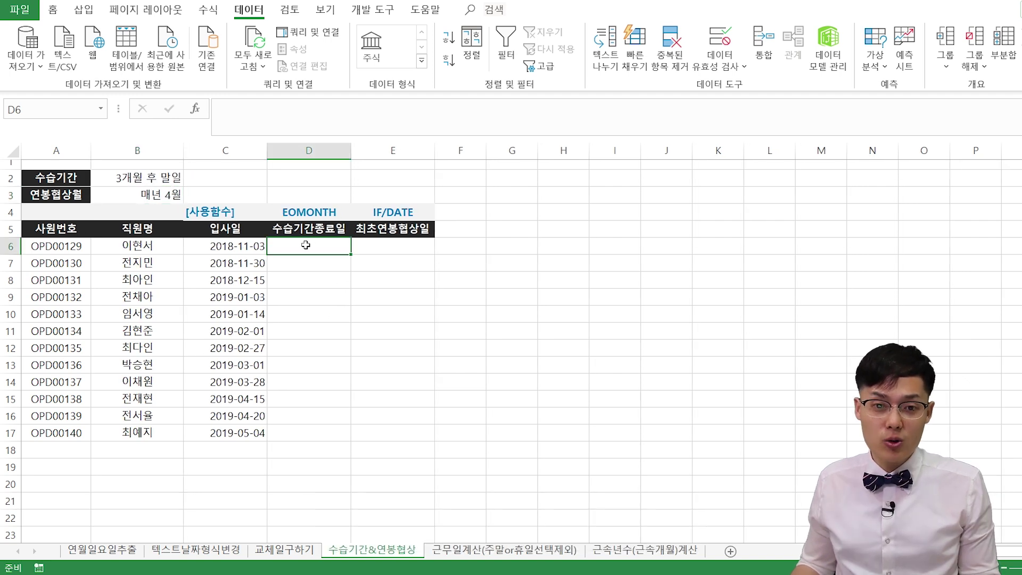
{"action": "left_click", "coordinate": [308, 233]}
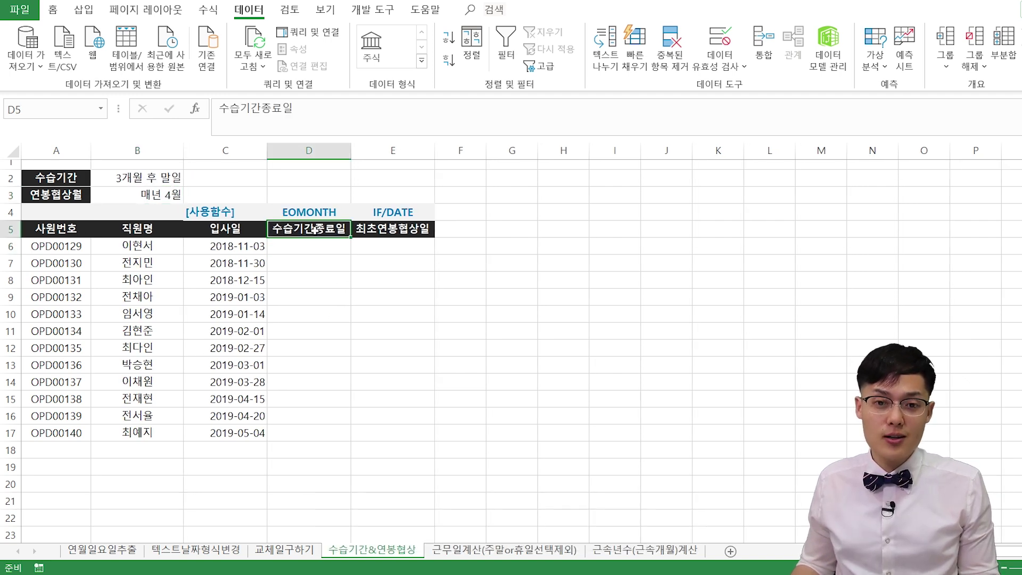
{"action": "left_click", "coordinate": [301, 250]}
{"action": "type", "text": "="}
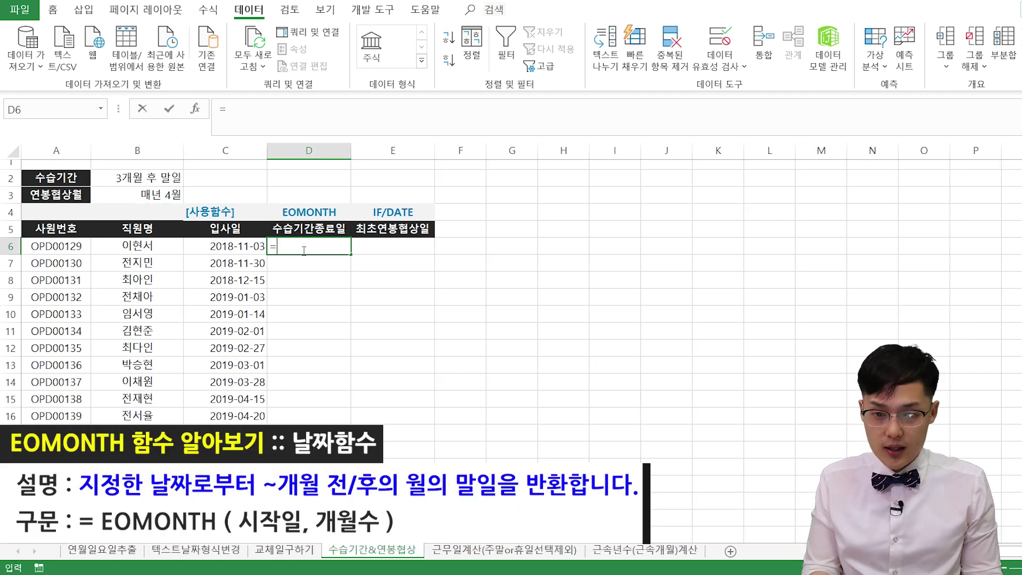
{"action": "type", "text": "EOMON"}
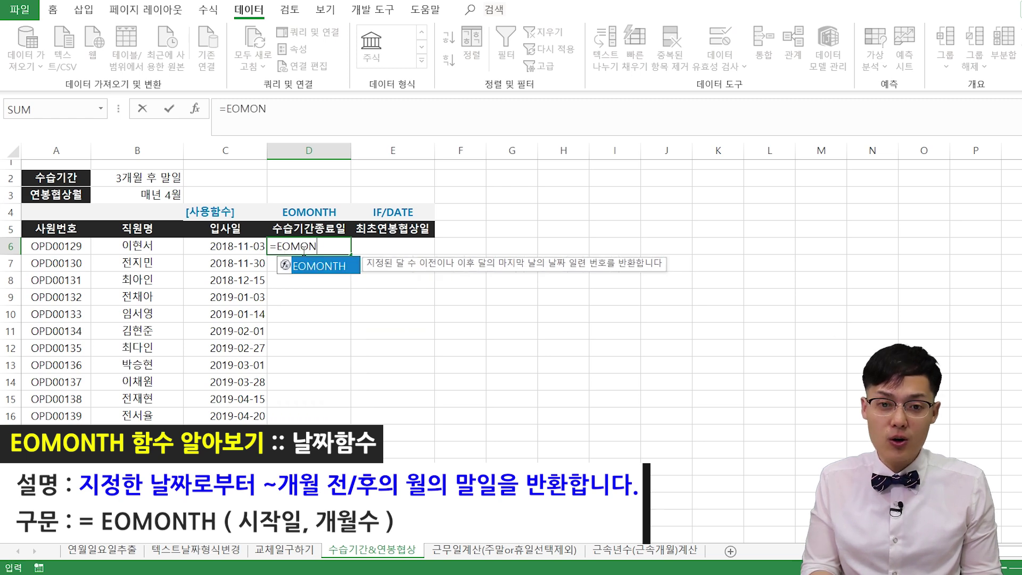
{"action": "key", "text": "Tab"}
{"action": "left_click", "coordinate": [225, 244]}
{"action": "type", "text": ","}
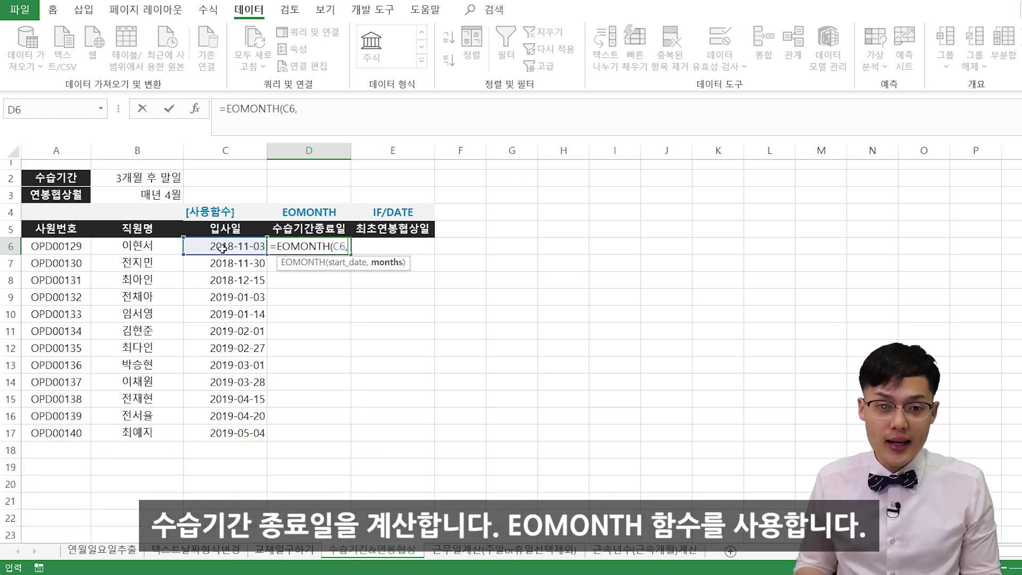
{"action": "left_click", "coordinate": [161, 180]}
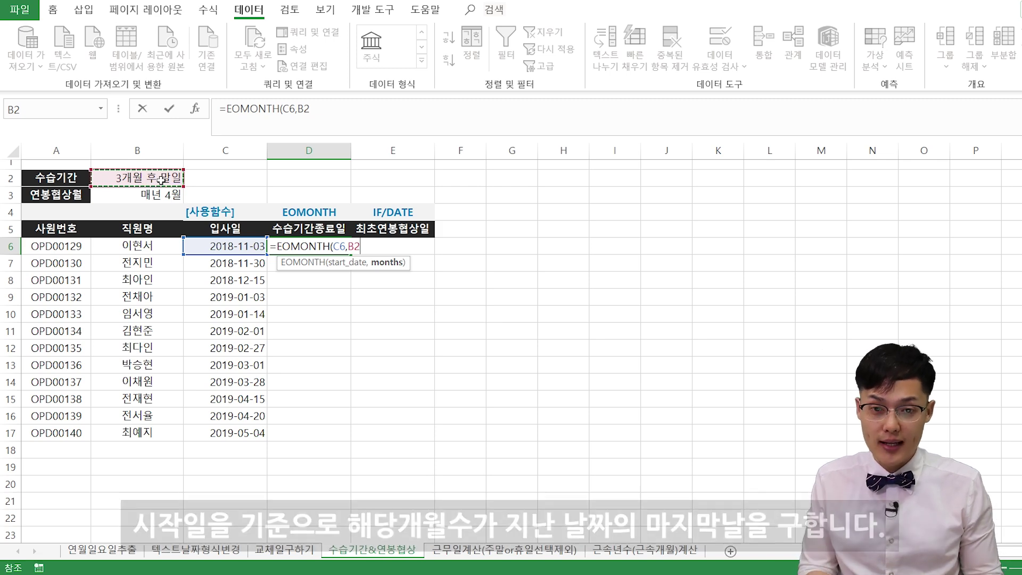
{"action": "type", "text": ")"}
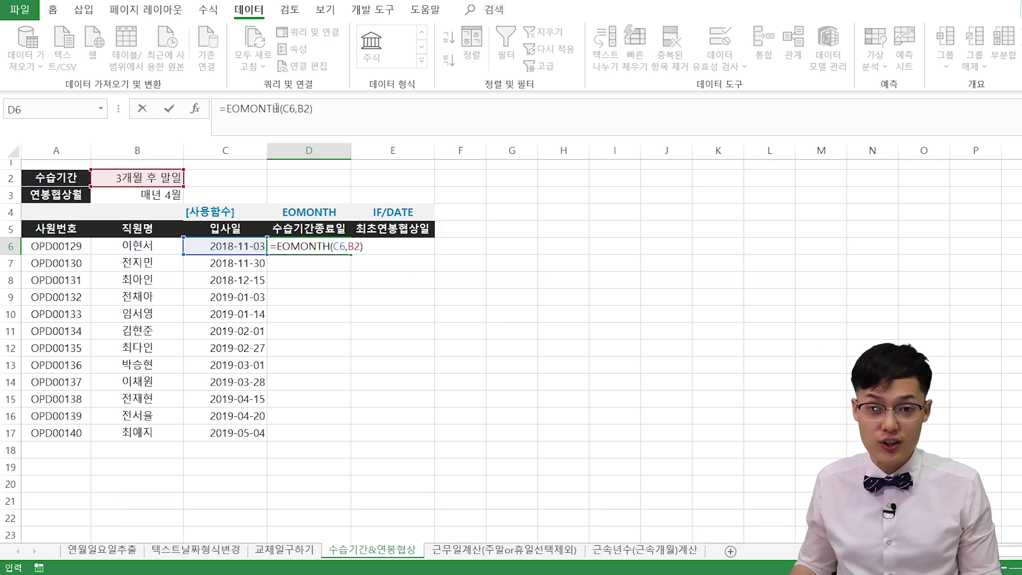
Make the B2 reference absolute ($B$2) in the D6 EOMONTH formula and fill it down to D17.
{"action": "left_click", "coordinate": [305, 112]}
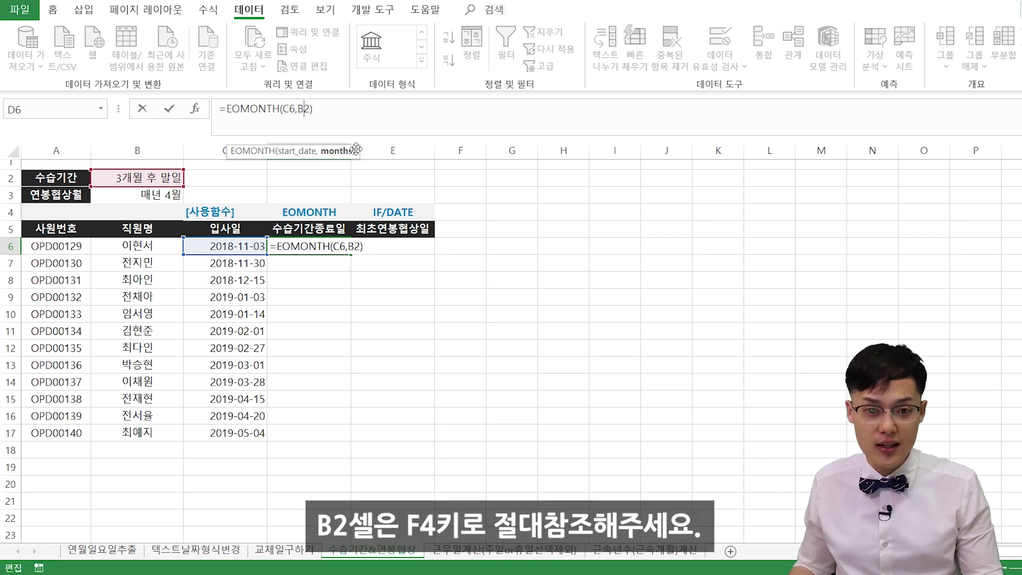
{"action": "key", "text": "F4"}
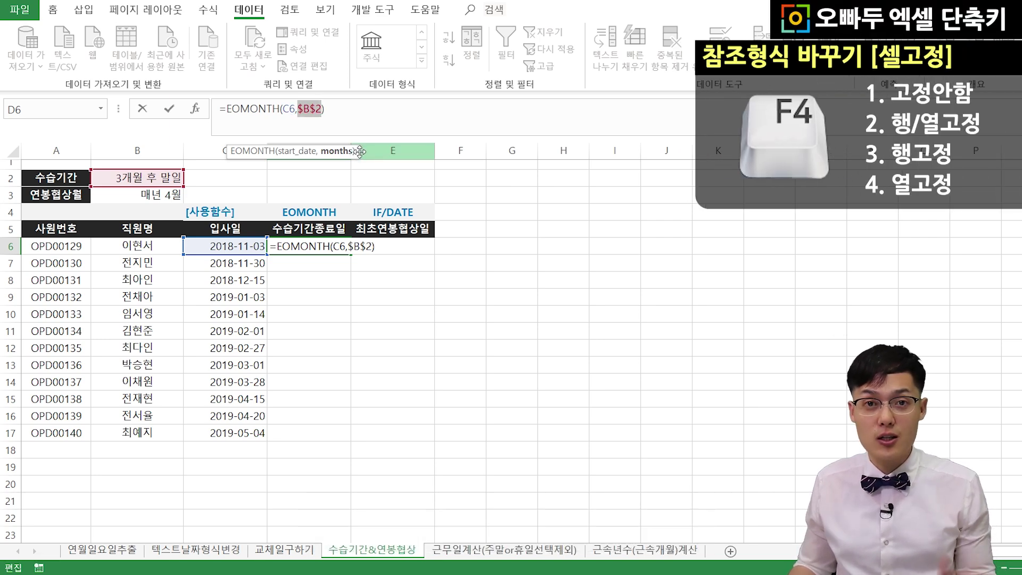
{"action": "key", "text": "Return"}
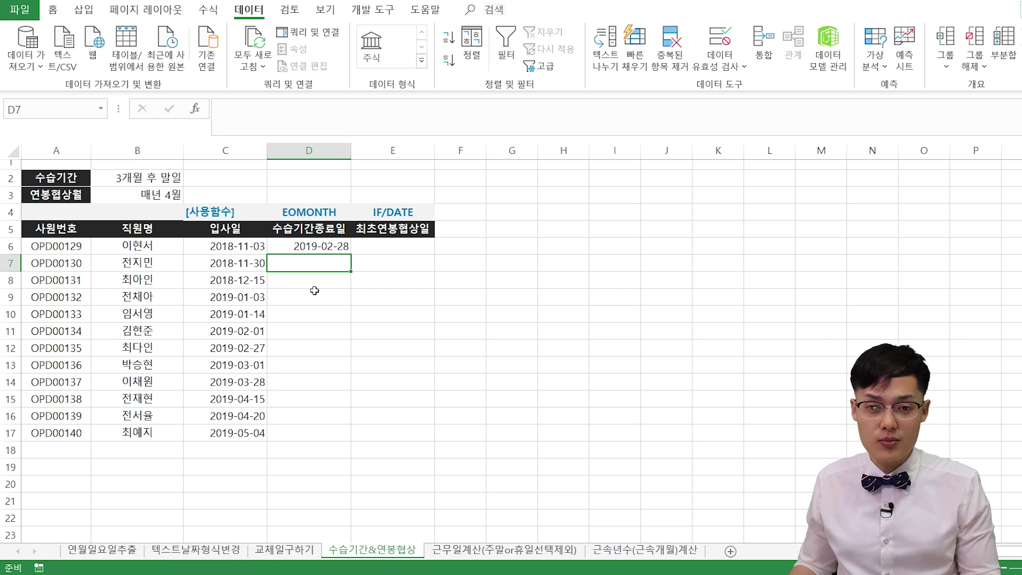
{"action": "left_click", "coordinate": [321, 247]}
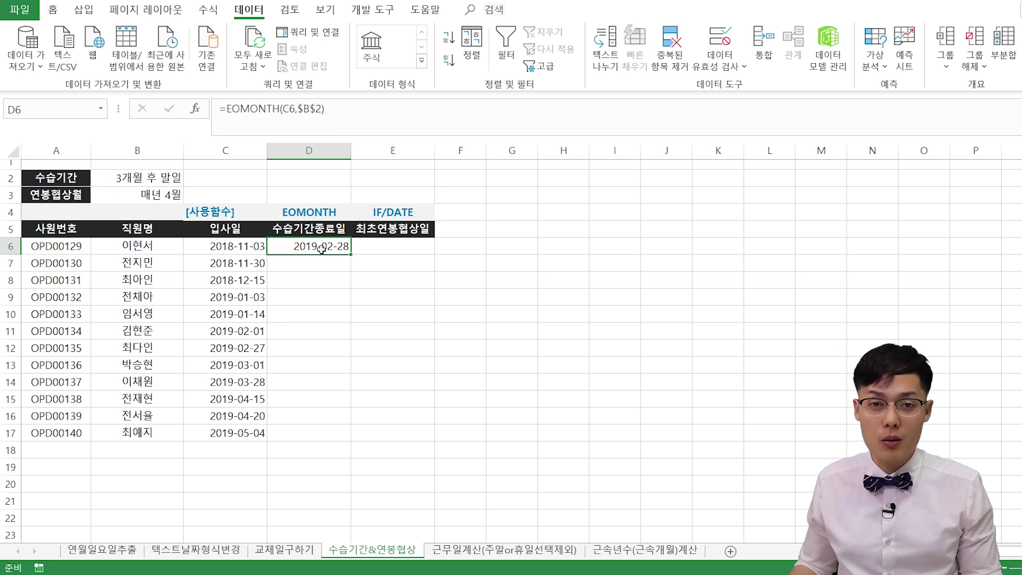
{"action": "double_click", "coordinate": [349, 256]}
Compare each employee's 입사일 in column C with the calculated 수습기간종료일 in column D.
{"action": "left_click_drag", "start_coordinate": [324, 246], "coordinate": [321, 360]}
{"action": "left_click_drag", "start_coordinate": [226, 247], "coordinate": [228, 399]}
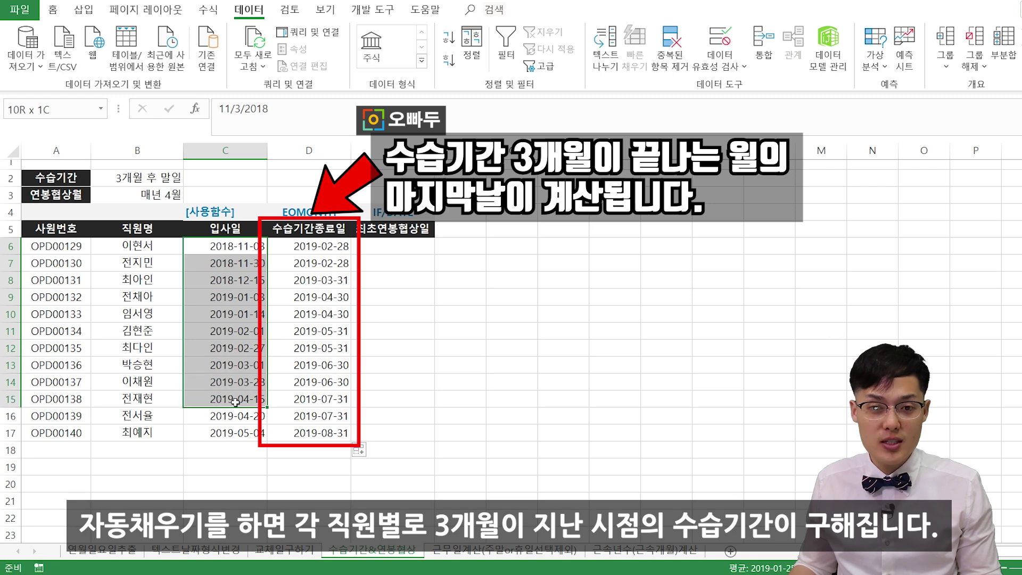
{"action": "left_click_drag", "start_coordinate": [334, 248], "coordinate": [319, 386]}
{"action": "left_click", "coordinate": [309, 424]}
{"action": "left_click", "coordinate": [405, 247]}
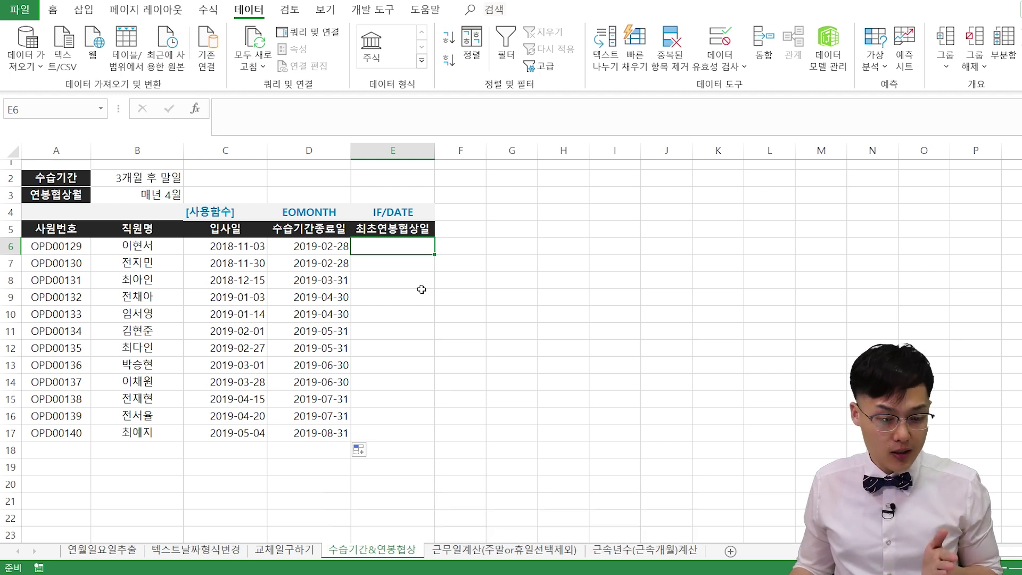
{"action": "left_click", "coordinate": [305, 248]}
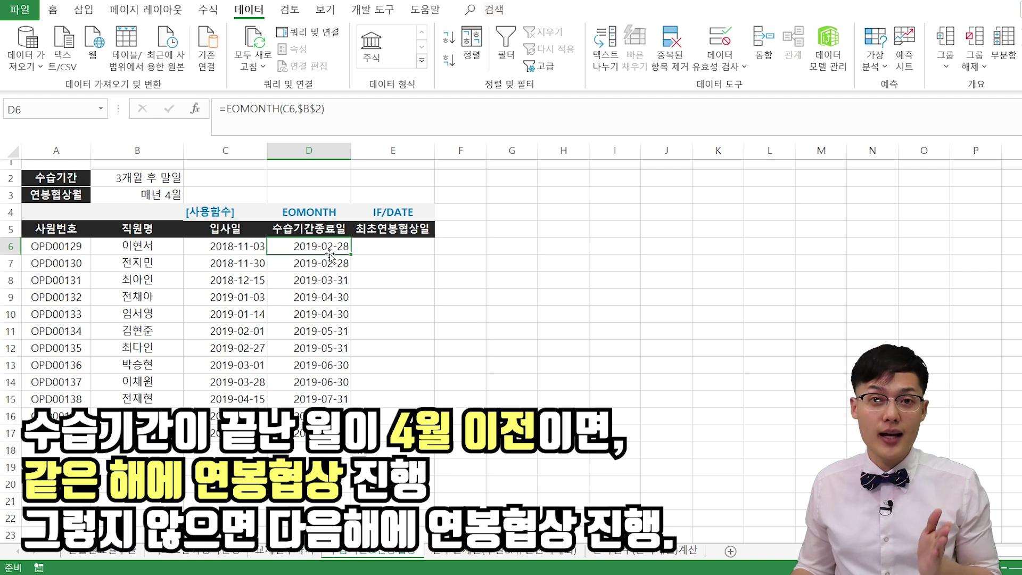
Begin an IF formula in E6 that tests MONTH(D6)<4 and opens a DATE function as its true result.
{"action": "left_click", "coordinate": [367, 248]}
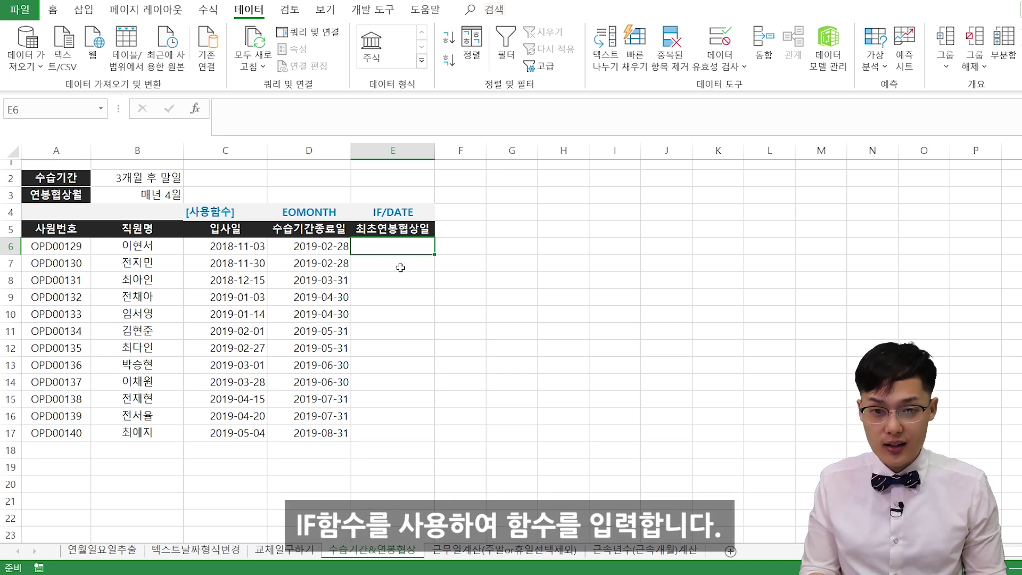
{"action": "type", "text": "=IF"}
{"action": "key", "text": "Tab"}
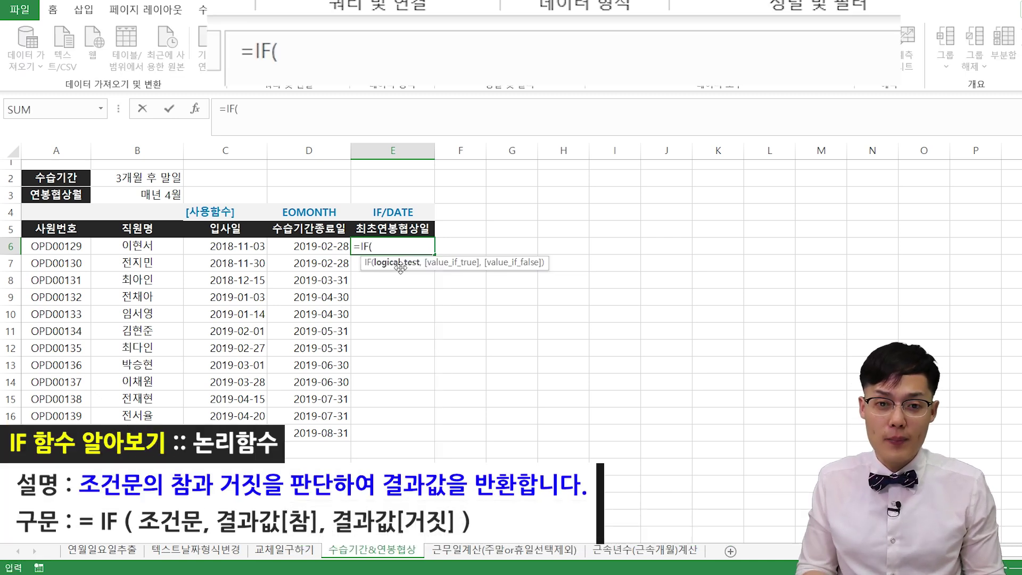
{"action": "type", "text": "M,O"}
{"action": "key", "text": "BackSpace"}
{"action": "key", "text": "BackSpace"}
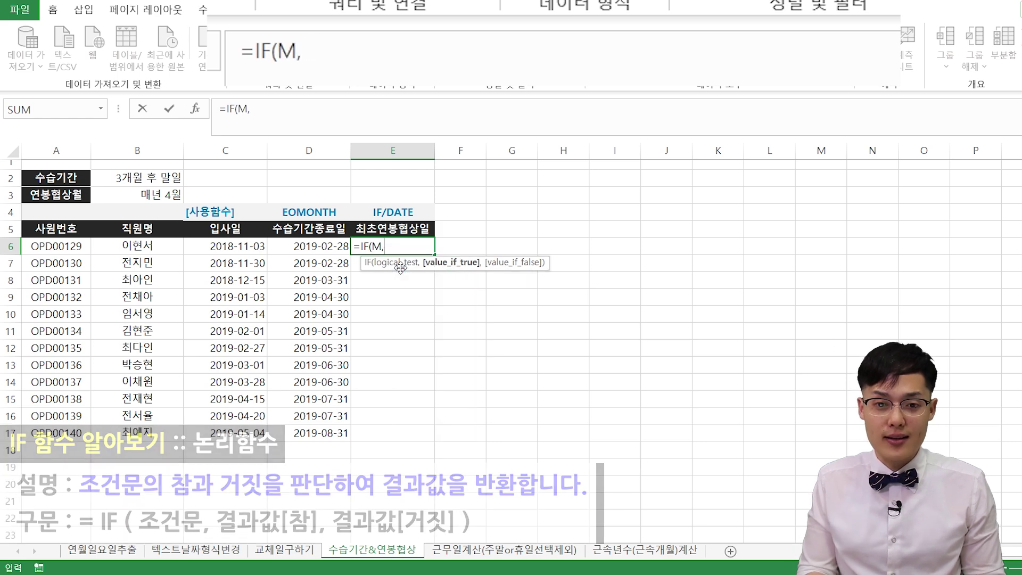
{"action": "type", "text": "ONTH"}
{"action": "key", "text": "Tab"}
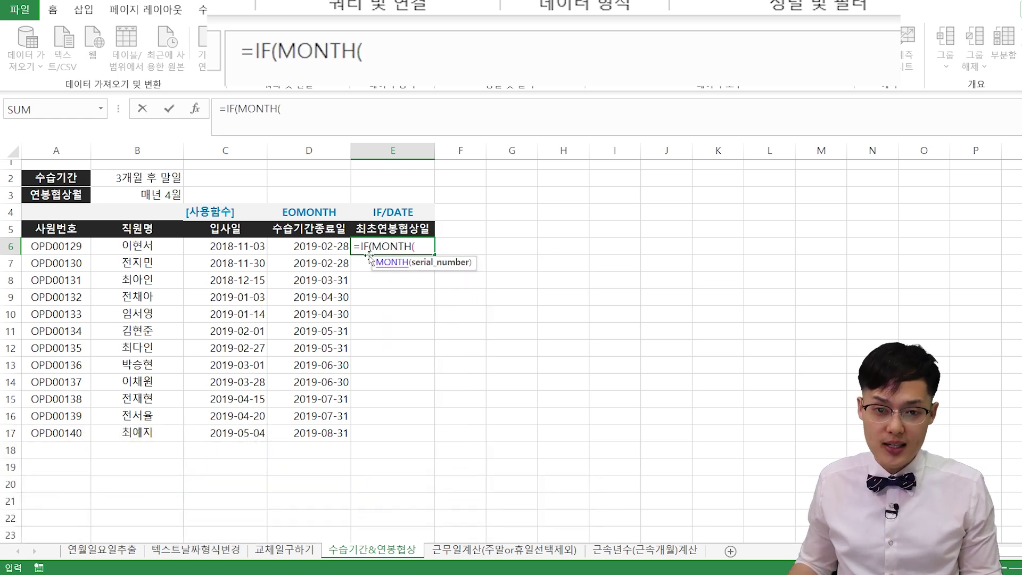
{"action": "left_click", "coordinate": [340, 243]}
{"action": "type", "text": ")<"}
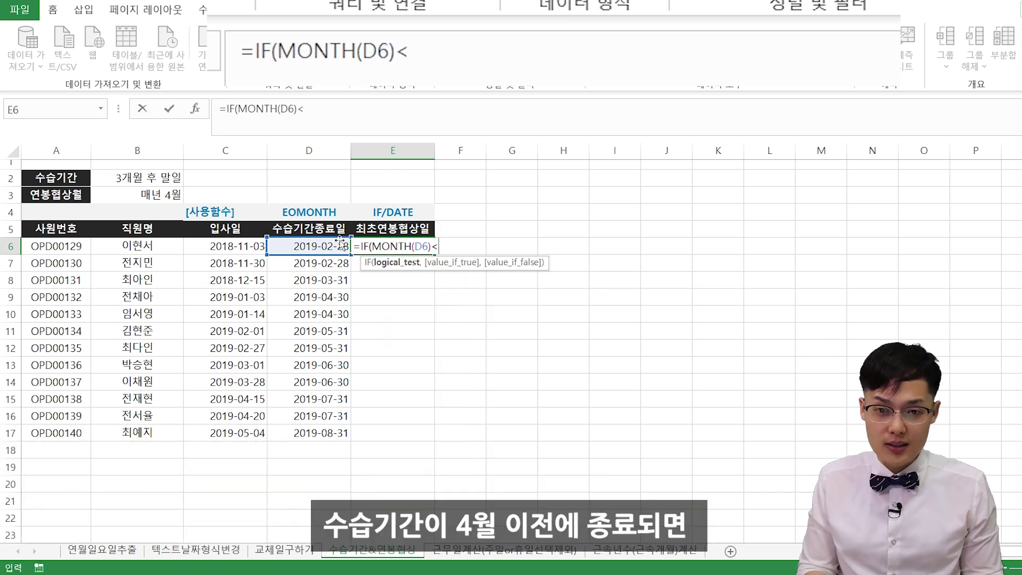
{"action": "type", "text": "4,DATE("}
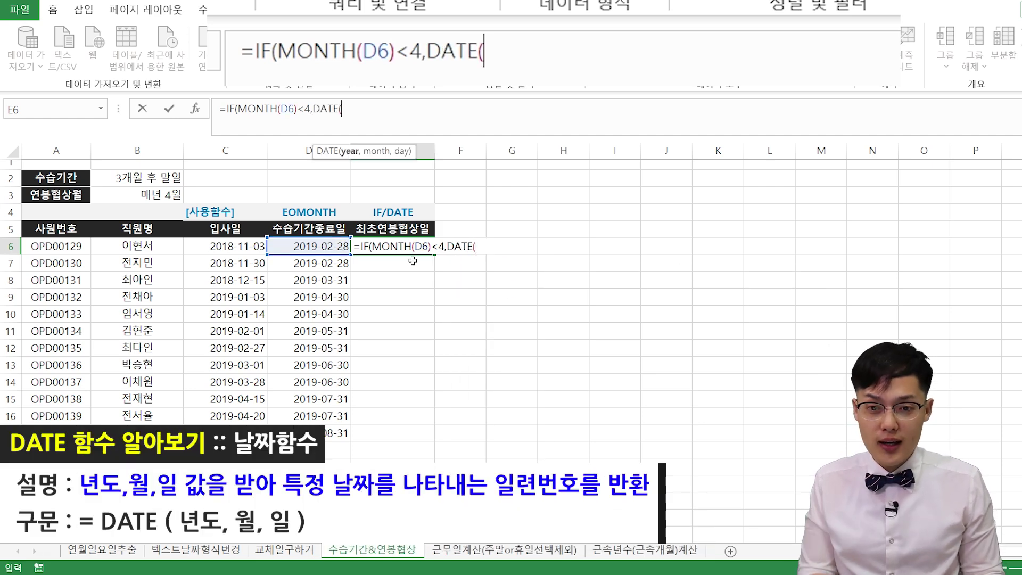
Complete the true result in E6 as DATE(YEAR(D6),4,1), April 1 of the probation end year.
{"action": "type", "text": "YEAR("}
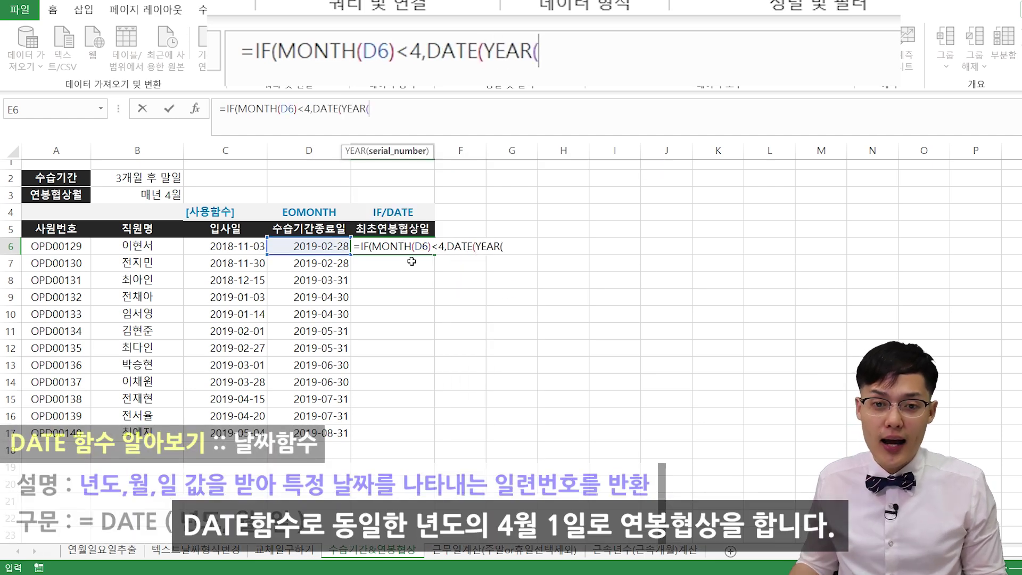
{"action": "left_click", "coordinate": [335, 246]}
{"action": "type", "text": "),4,"}
{"action": "type", "text": "1)"}
Add DATE(YEAR(D6)+1,4,1) as the false result of the E6 IF formula and commit it.
{"action": "type", "text": ",DATE("}
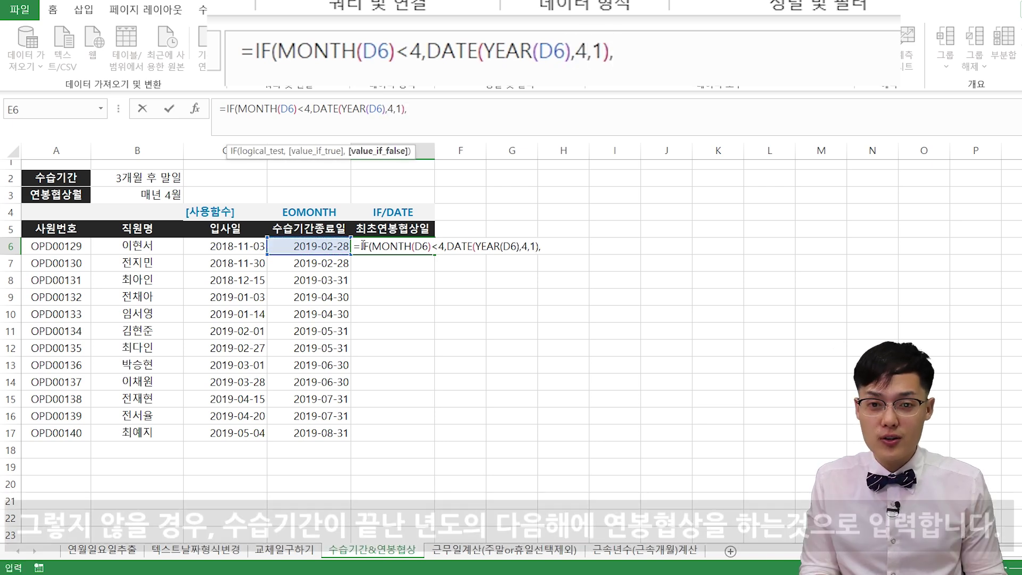
{"action": "type", "text": "YEAR("}
{"action": "left_click", "coordinate": [318, 247]}
{"action": "type", "text": ")"}
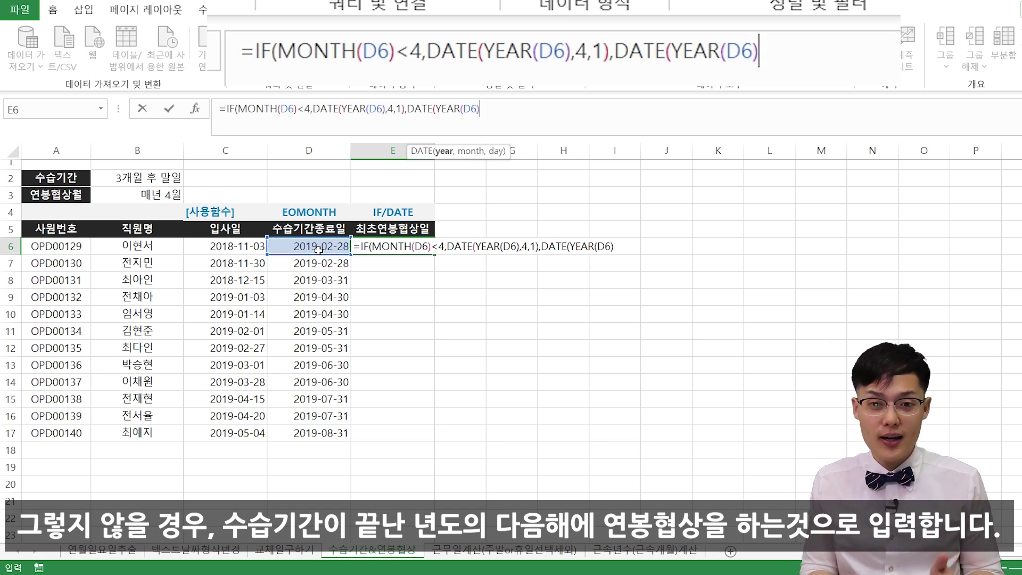
{"action": "type", "text": "+1,"}
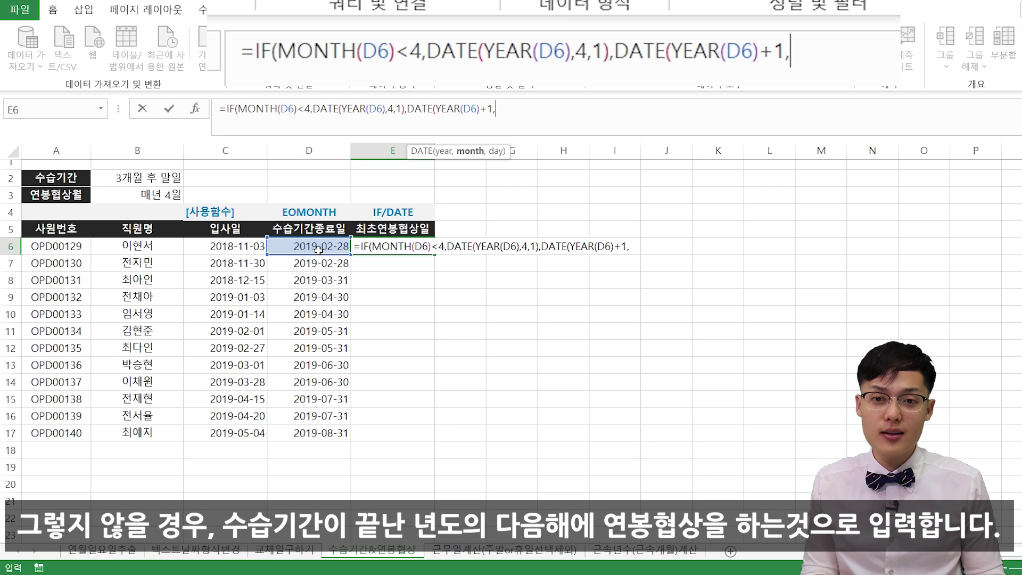
{"action": "type", "text": "4,1))"}
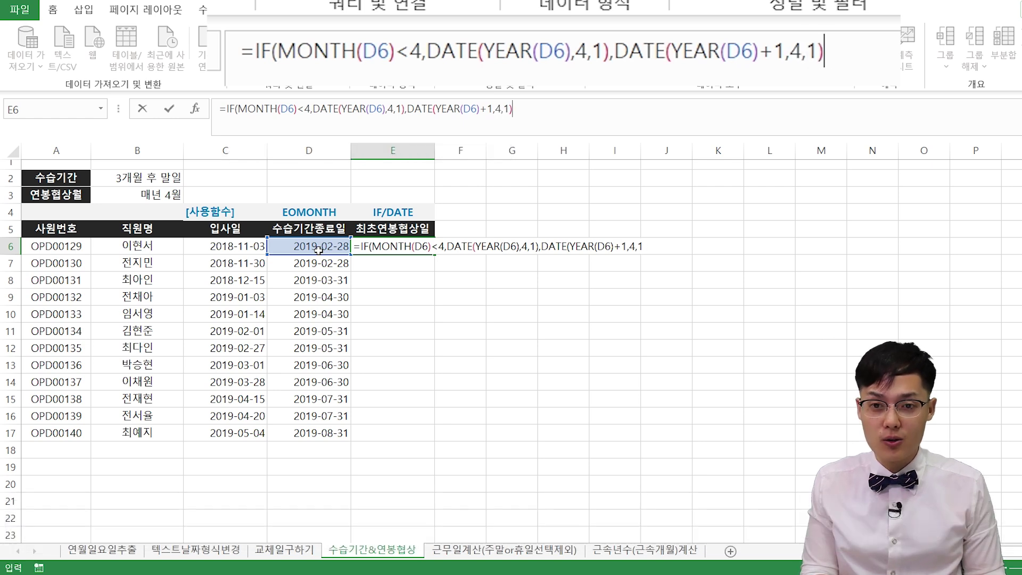
{"action": "key", "text": "Return"}
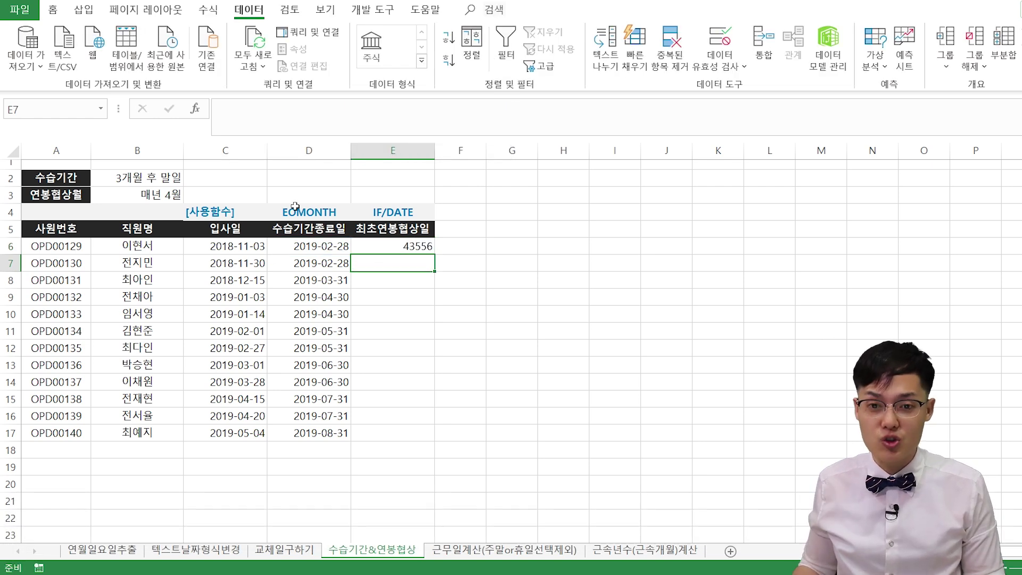
Fill the 최초연봉협상일 formula down to E17 and apply the 날짜 format 2012-03-14 to the range.
{"action": "left_click", "coordinate": [375, 247]}
{"action": "double_click", "coordinate": [437, 256]}
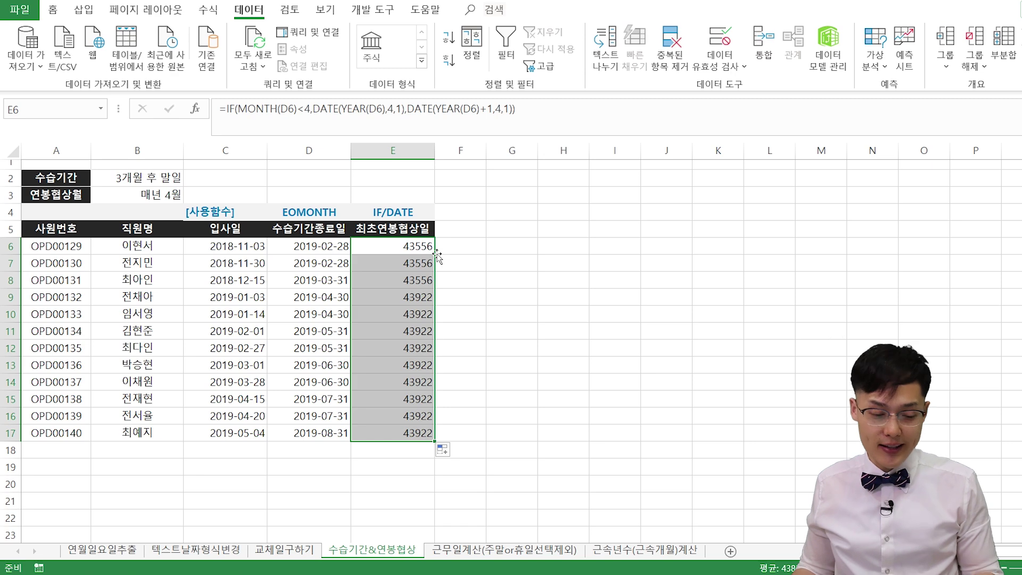
{"action": "key", "text": "ctrl+1"}
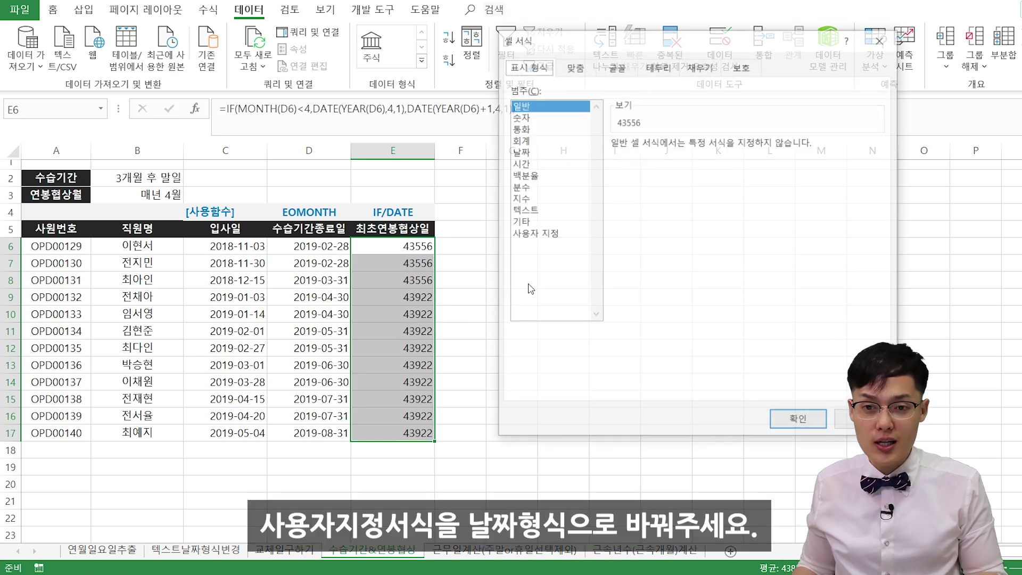
{"action": "left_click", "coordinate": [538, 154]}
{"action": "left_click", "coordinate": [633, 181]}
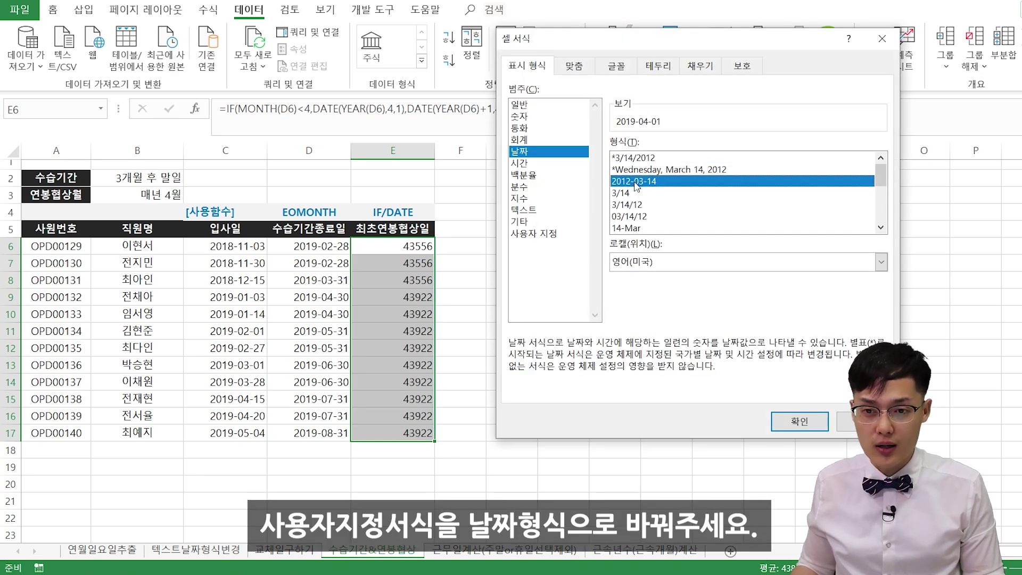
{"action": "left_click", "coordinate": [799, 420]}
Compare the 수습기간종료일 dates with the 최초연봉협상일 dates for probations ending before April and from April onward.
{"action": "left_click_drag", "start_coordinate": [388, 248], "coordinate": [317, 267]}
{"action": "left_click", "coordinate": [317, 250]}
{"action": "left_click", "coordinate": [320, 279]}
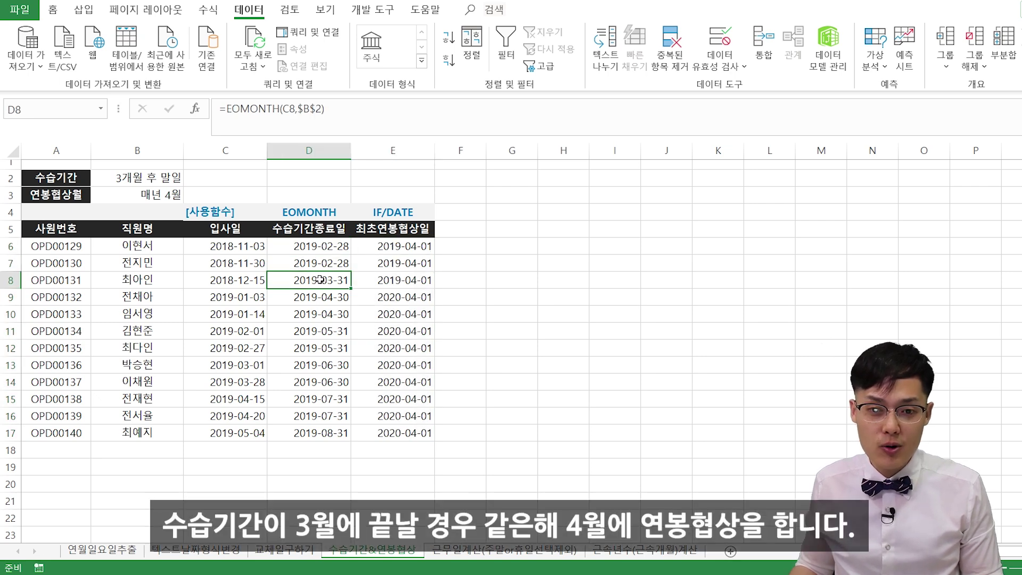
{"action": "left_click", "coordinate": [394, 274]}
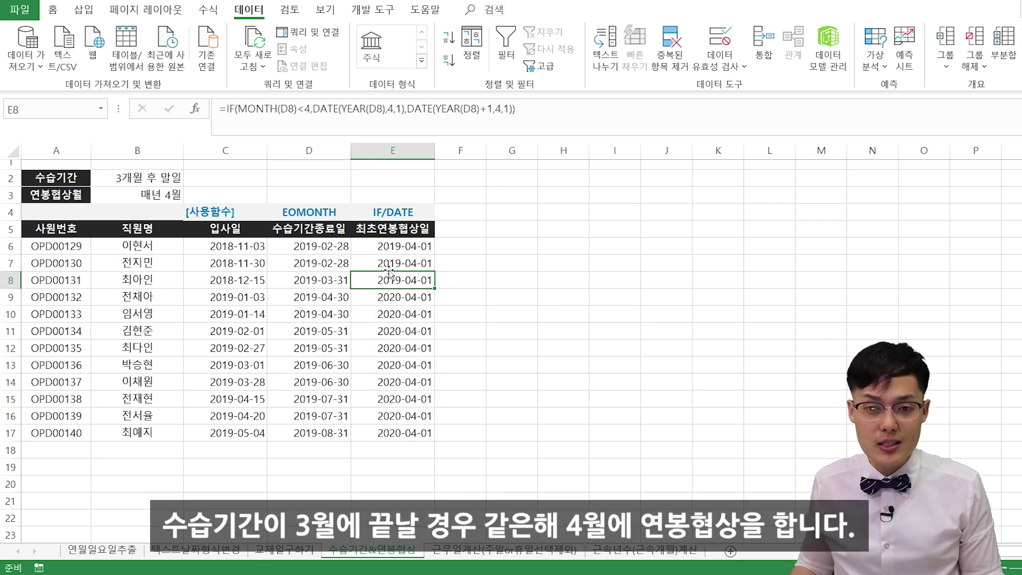
{"action": "left_click_drag", "start_coordinate": [310, 271], "coordinate": [393, 280]}
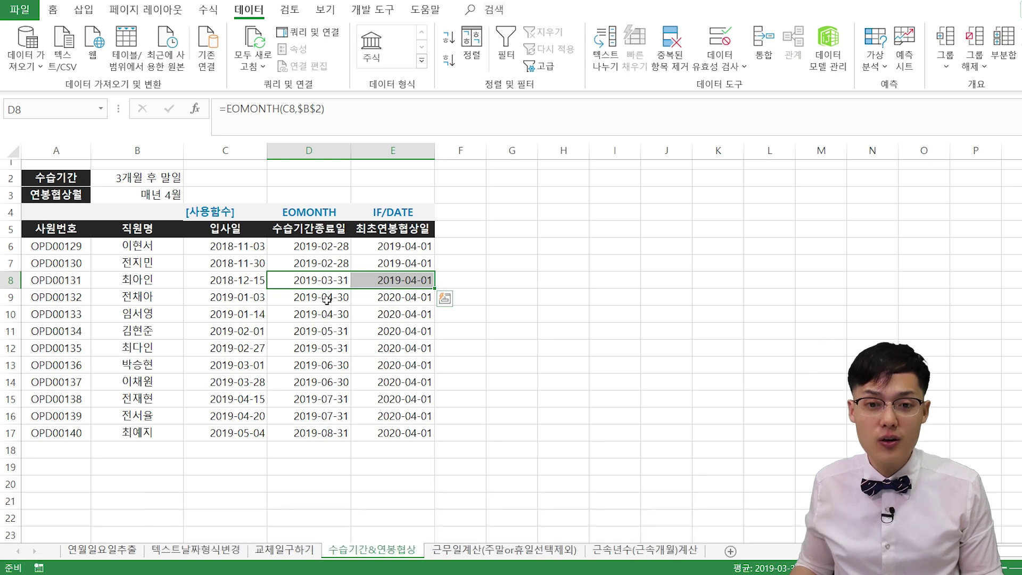
{"action": "left_click_drag", "start_coordinate": [327, 298], "coordinate": [329, 316]}
{"action": "left_click_drag", "start_coordinate": [384, 296], "coordinate": [384, 306]}
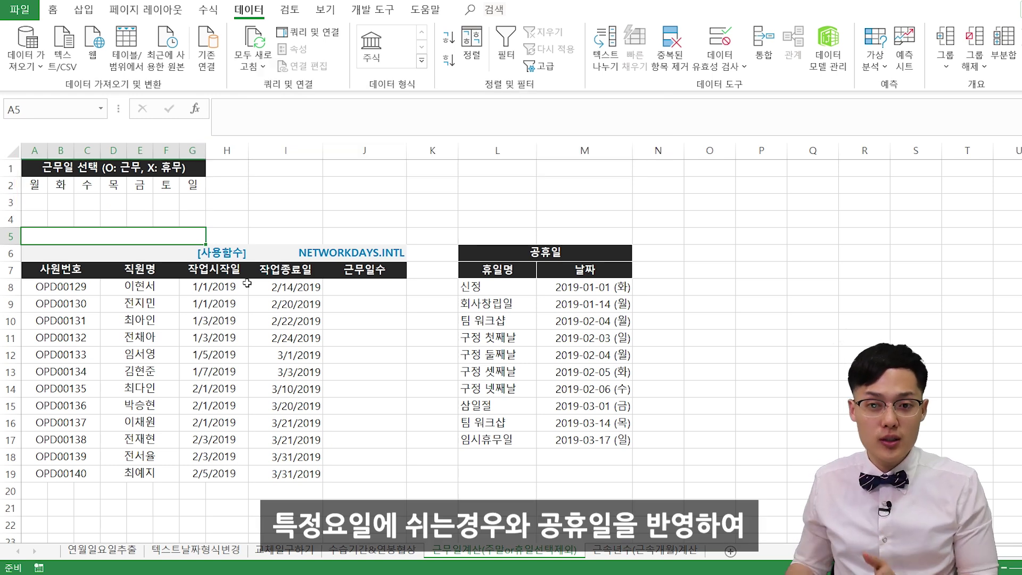
Examine the 공휴일 list and the NETWORKDAYS.INTL heading on the 근무일계산(주말or휴일선택제외) sheet.
{"action": "left_click_drag", "start_coordinate": [479, 288], "coordinate": [623, 424]}
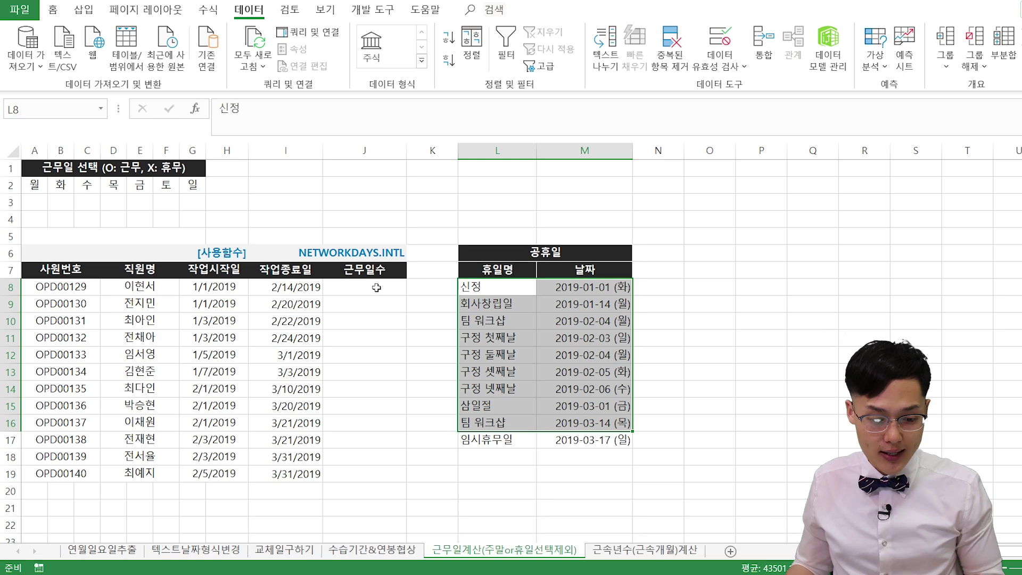
{"action": "left_click", "coordinate": [281, 257]}
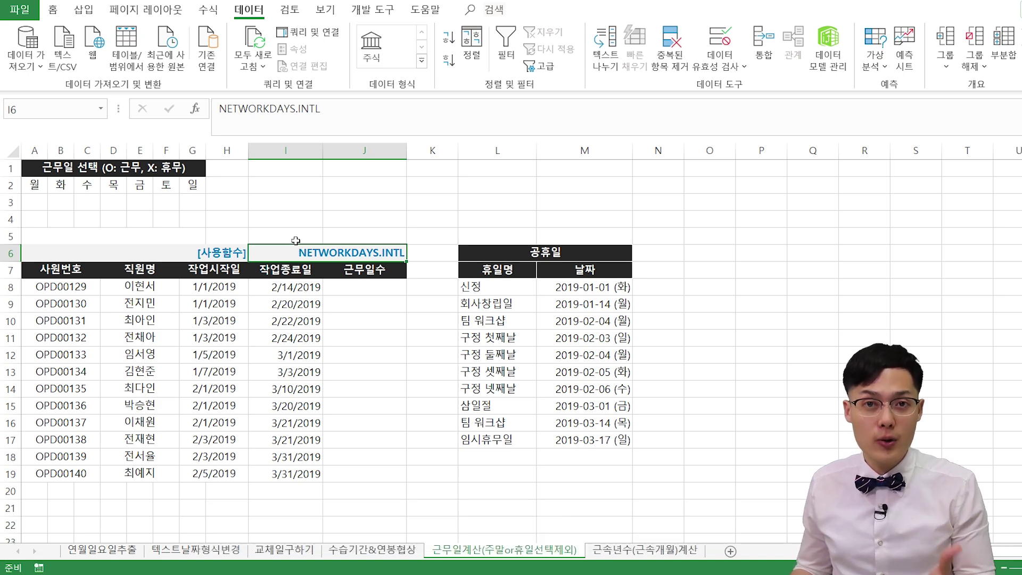
{"action": "left_click", "coordinate": [379, 288]}
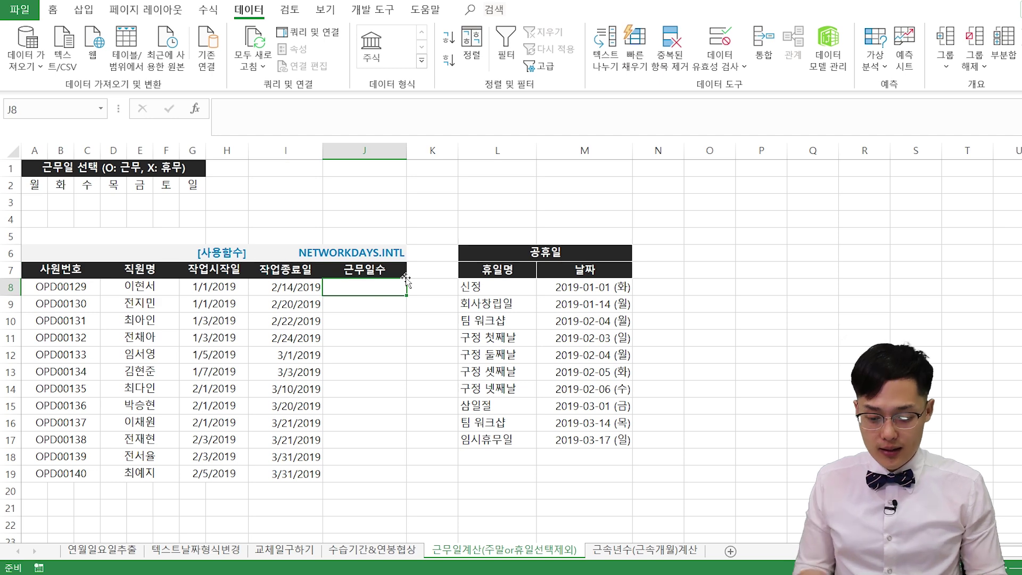
{"action": "type", "text": "=NEXT"}
{"action": "key", "text": "BackSpace"}
{"action": "key", "text": "BackSpace"}
{"action": "key", "text": "BackSpace"}
{"action": "type", "text": "T"}
{"action": "key", "text": "Down"}
{"action": "key", "text": "Tab"}
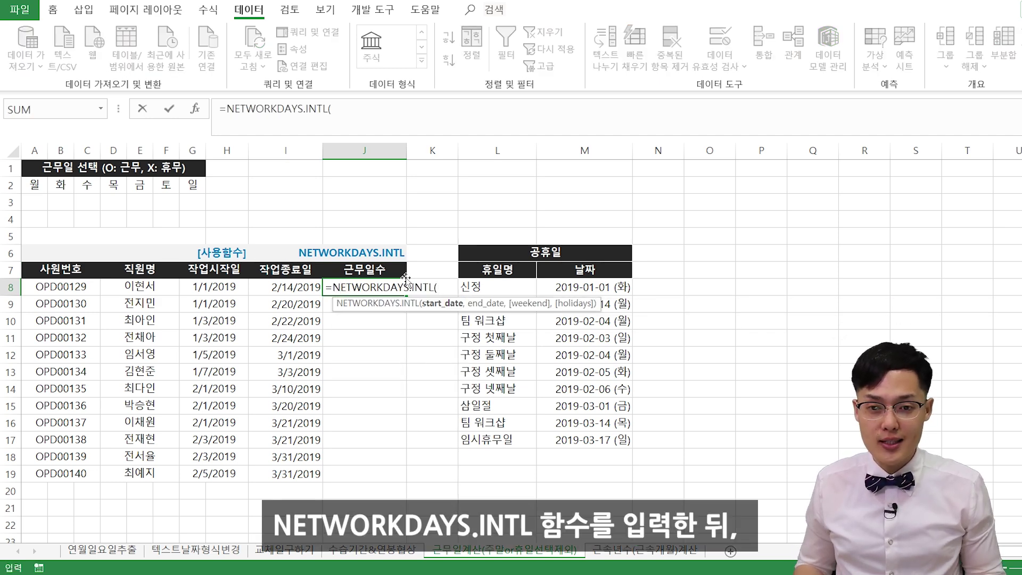
{"action": "left_click", "coordinate": [223, 292]}
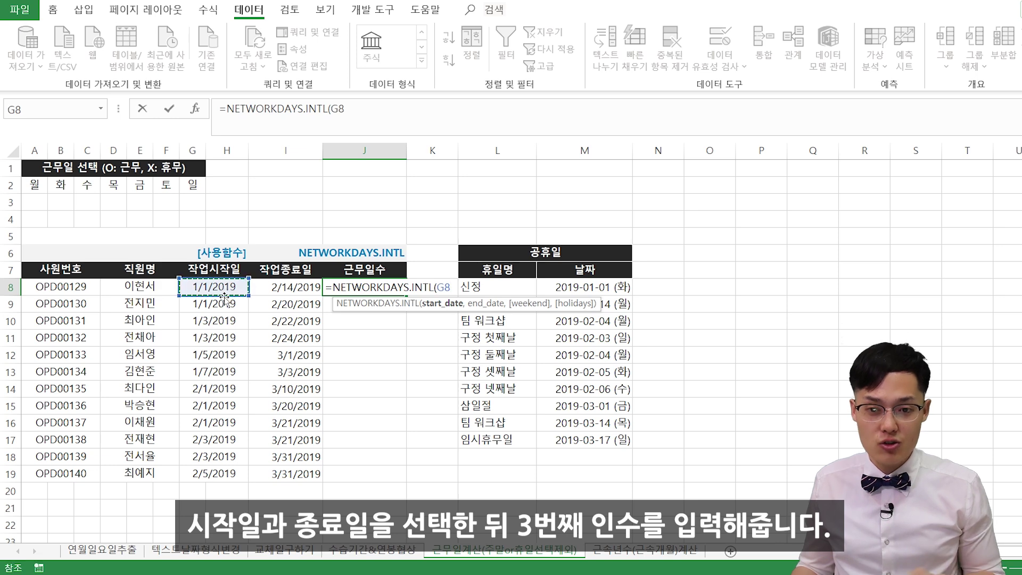
{"action": "type", "text": ","}
{"action": "left_click", "coordinate": [276, 288]}
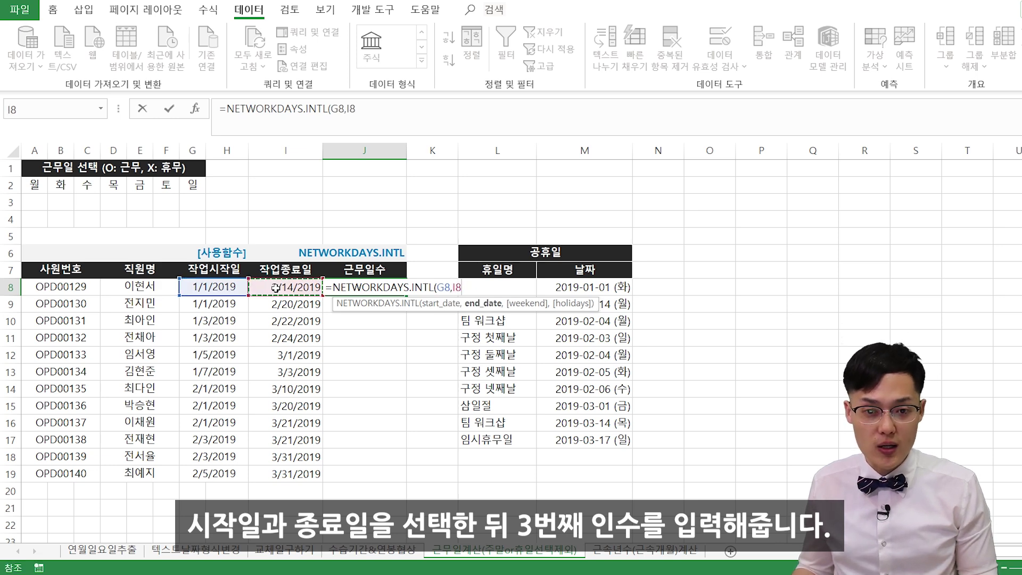
{"action": "type", "text": ","}
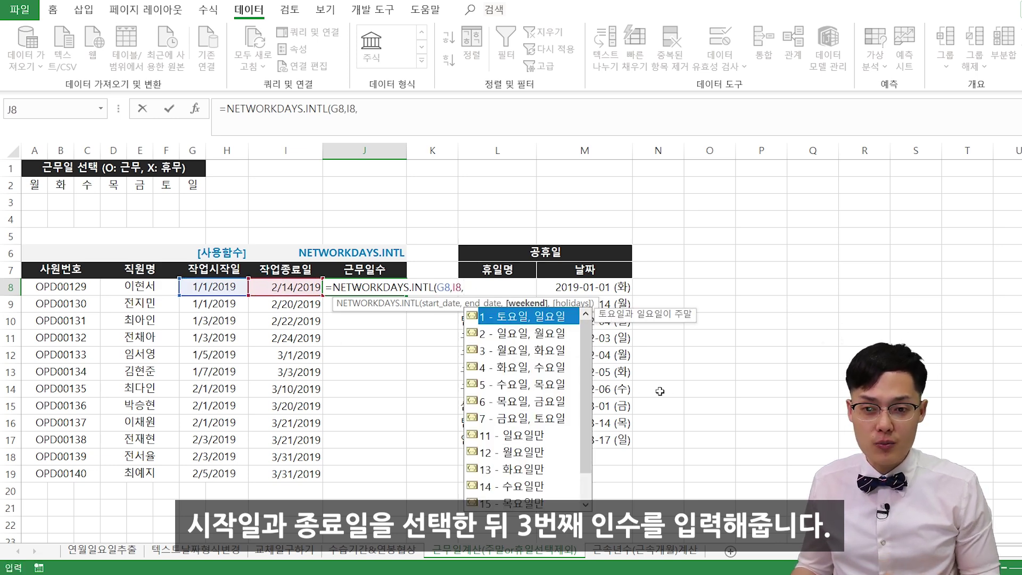
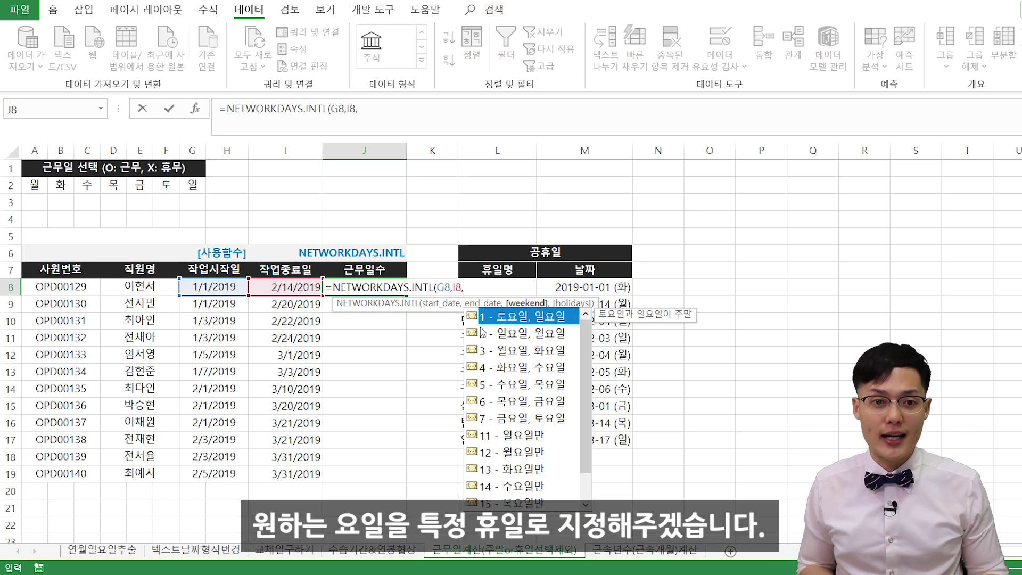
{"action": "key", "text": "Escape"}
{"action": "key", "text": "Escape"}
Add list data validation with the source O,X to the weekday selection cells A3:G3.
{"action": "left_click", "coordinate": [38, 203]}
{"action": "left_click_drag", "start_coordinate": [64, 203], "coordinate": [190, 208]}
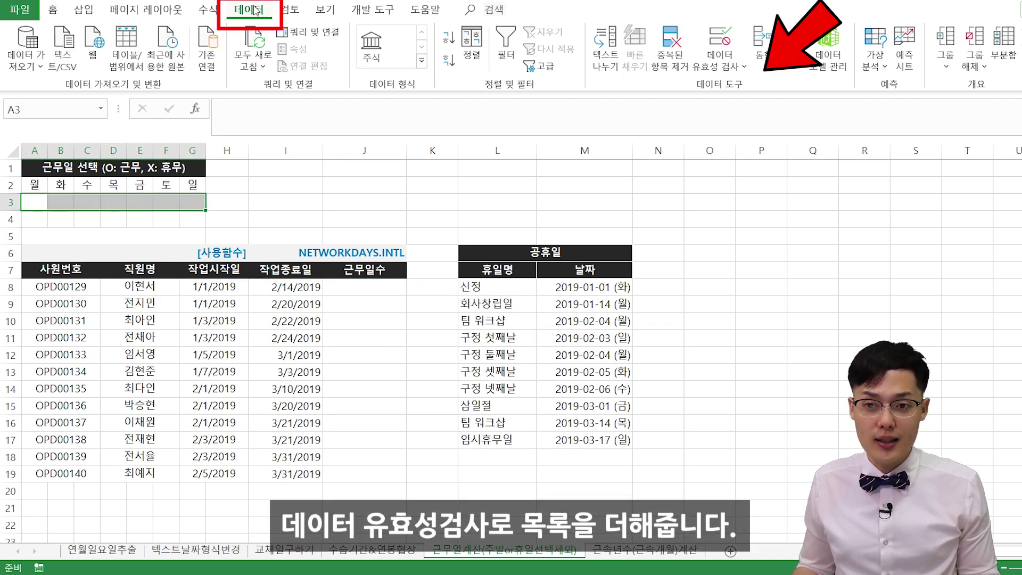
{"action": "left_click", "coordinate": [738, 67]}
{"action": "left_click", "coordinate": [744, 87]}
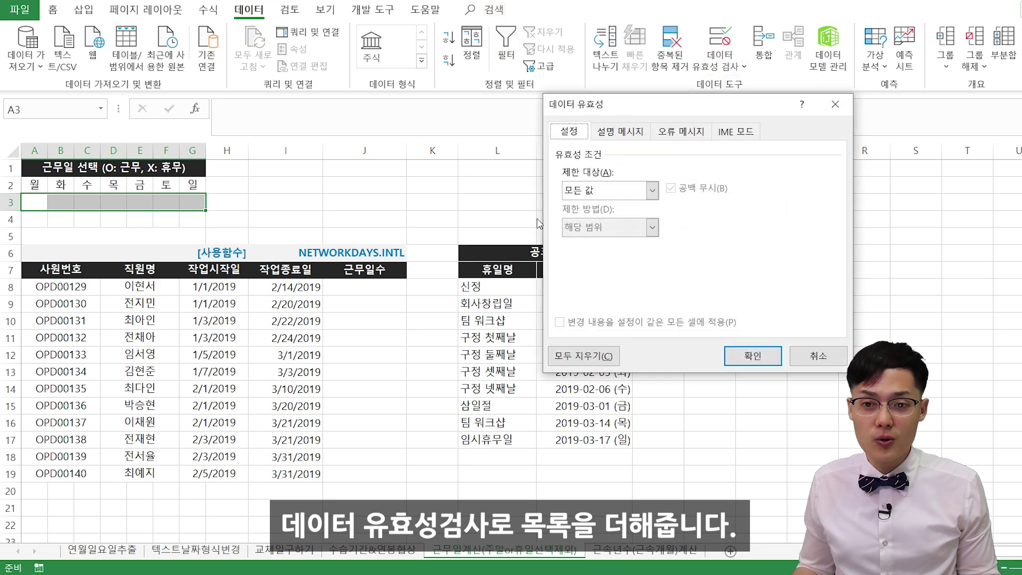
{"action": "left_click", "coordinate": [624, 190]}
{"action": "left_click", "coordinate": [584, 248]}
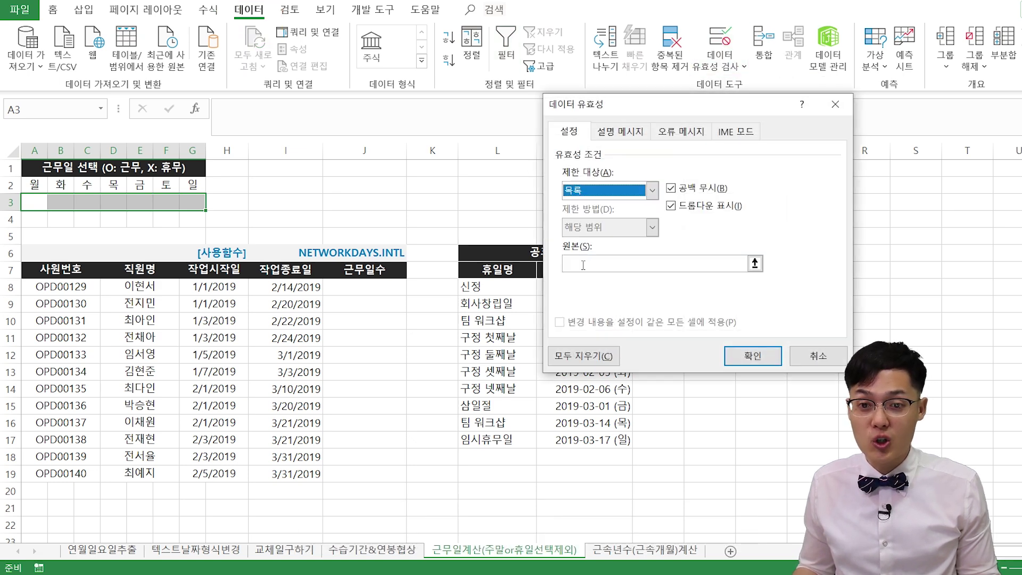
{"action": "left_click", "coordinate": [584, 264]}
{"action": "type", "text": "O"}
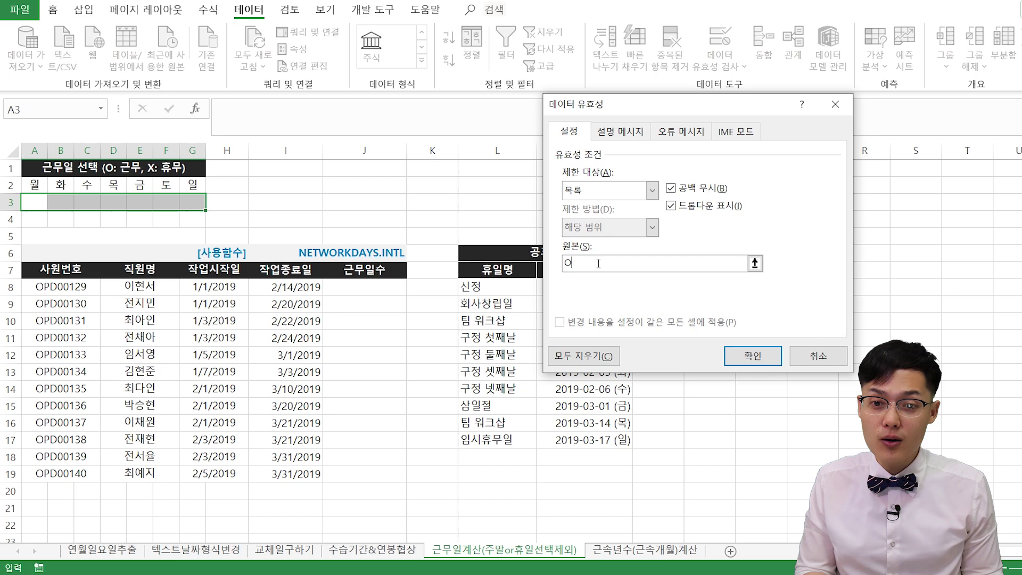
{"action": "type", "text": ",X"}
{"action": "key", "text": "Return"}
Enter X under 월, 수 and 금 in A3, C3 and E3 as days off.
{"action": "left_click", "coordinate": [35, 202]}
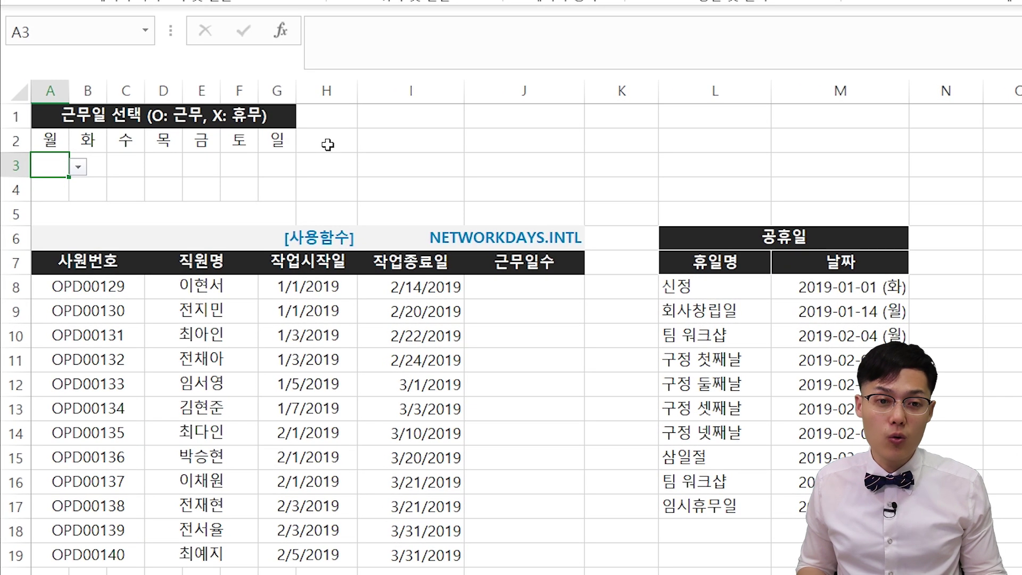
{"action": "type", "text": "X"}
{"action": "key", "text": "Tab"}
{"action": "key", "text": "Tab"}
{"action": "type", "text": "X"}
{"action": "key", "text": "Tab"}
{"action": "key", "text": "Tab"}
{"action": "type", "text": "X"}
Enter O under 화, 목, 토 and 일 in B3, D3, F3 and G3 as working days.
{"action": "key", "text": "shift+Tab"}
{"action": "key", "text": "shift+Tab"}
{"action": "key", "text": "shift+Tab"}
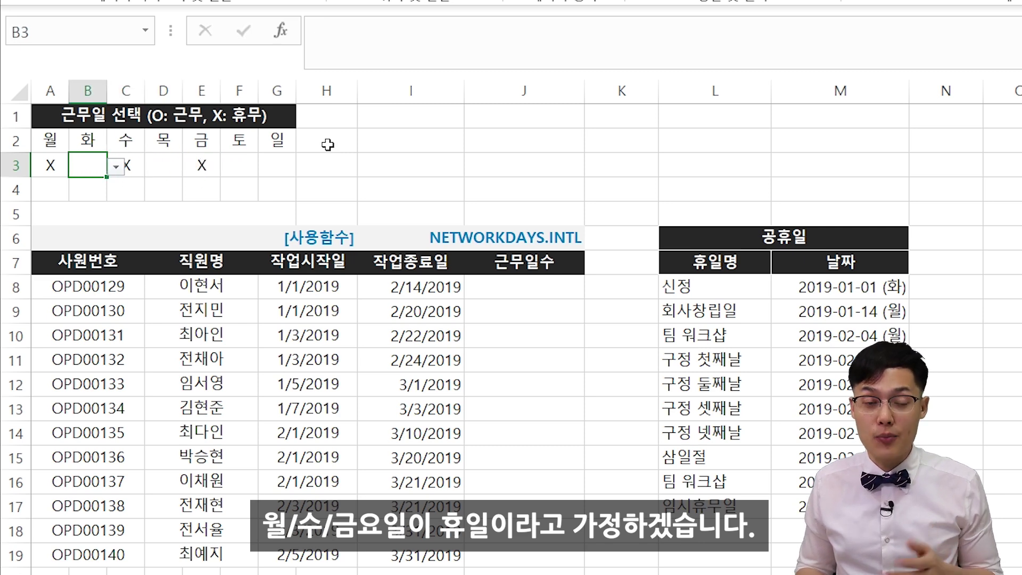
{"action": "type", "text": "O"}
{"action": "key", "text": "Tab"}
{"action": "key", "text": "Tab"}
{"action": "type", "text": "O"}
{"action": "key", "text": "Tab"}
{"action": "key", "text": "Tab"}
{"action": "type", "text": "O"}
{"action": "key", "text": "Tab"}
{"action": "type", "text": "O"}
{"action": "key", "text": "Tab"}
Enter =IF(A3="O",0,1) in A4 to return 0 for a working day and 1 for a day off.
{"action": "key", "text": "Down"}
{"action": "key", "text": "Left"}
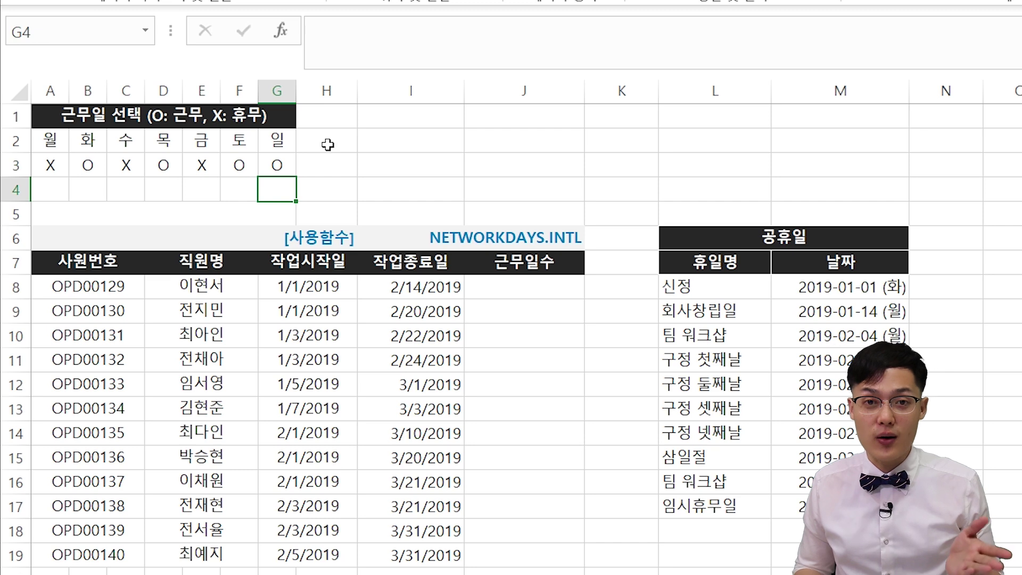
{"action": "key", "text": "Left"}
{"action": "key", "text": "Left"}
{"action": "key", "text": "Left"}
{"action": "key", "text": "Left"}
{"action": "key", "text": "Left"}
{"action": "key", "text": "Left"}
{"action": "type", "text": "="}
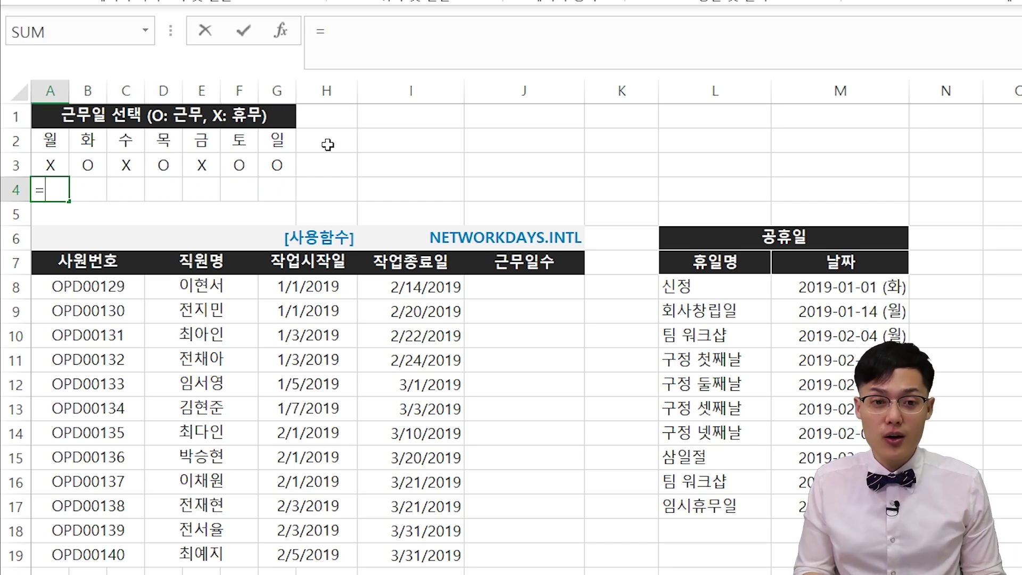
{"action": "type", "text": "O"}
{"action": "key", "text": "BackSpace"}
{"action": "type", "text": "I"}
{"action": "key", "text": "Tab"}
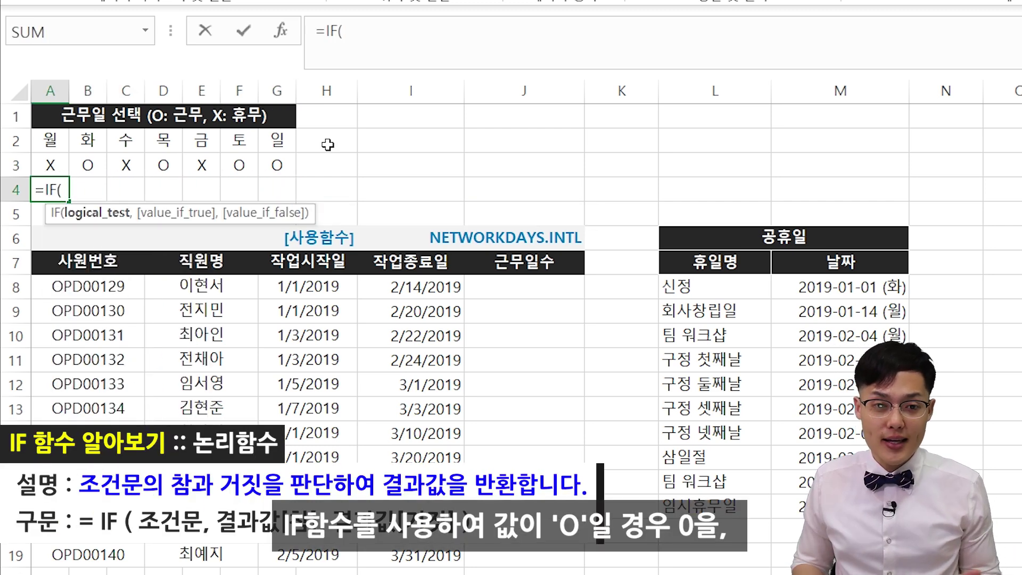
{"action": "key", "text": "Up"}
{"action": "type", "text": "=\"O\",0,"}
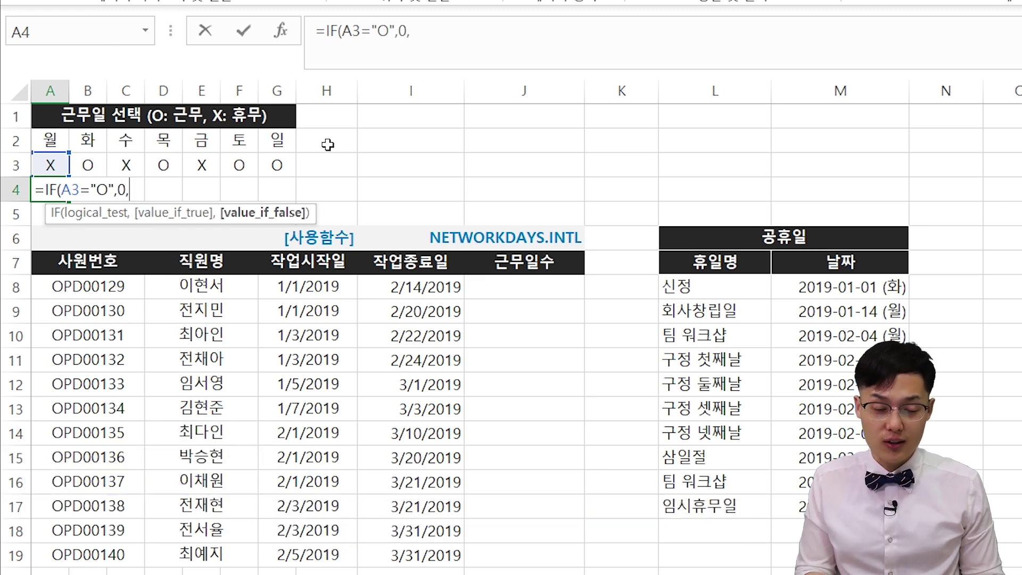
{"action": "type", "text": "1)"}
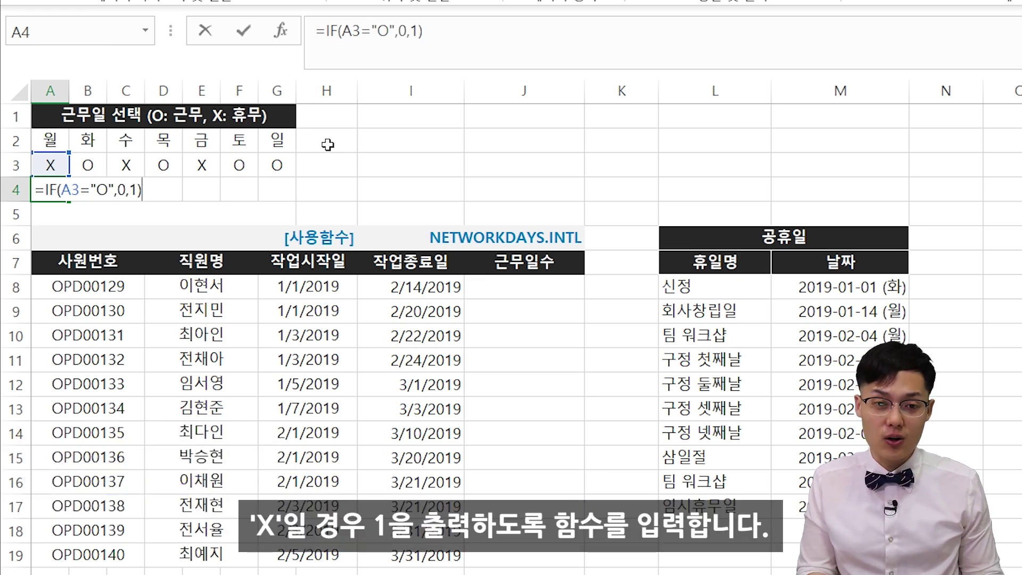
{"action": "key", "text": "Return"}
Copy the A4 IF formula across A4:G4 and check the codes against the O and X marks above.
{"action": "key", "text": "Up"}
{"action": "key", "text": "ctrl+c"}
{"action": "key", "text": "shift+Right"}
{"action": "key", "text": "shift+Right"}
{"action": "key", "text": "shift+Right"}
{"action": "key", "text": "shift+Right"}
{"action": "key", "text": "shift+Right"}
{"action": "key", "text": "shift+Right"}
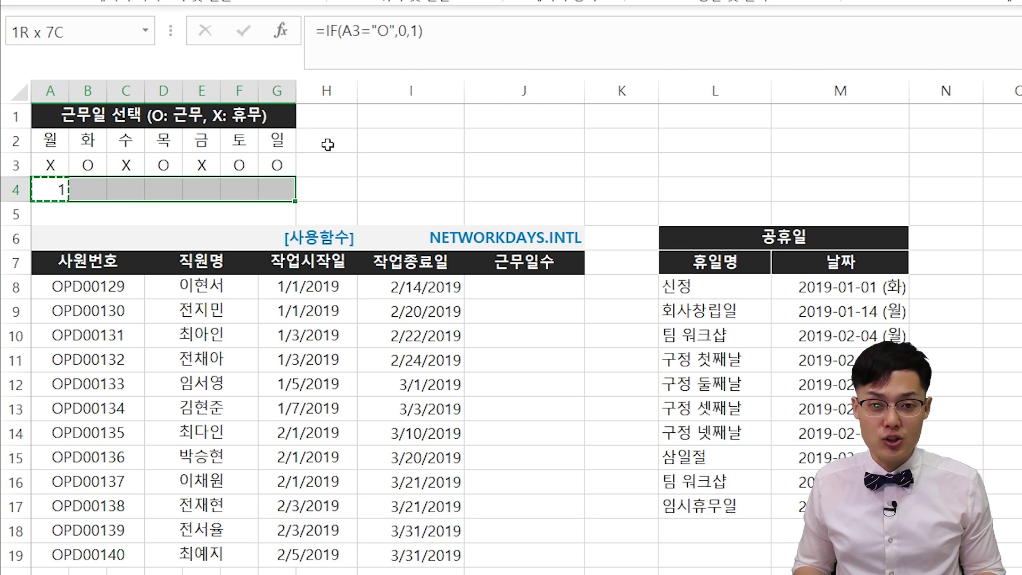
{"action": "key", "text": "ctrl+v"}
{"action": "left_click", "coordinate": [57, 169]}
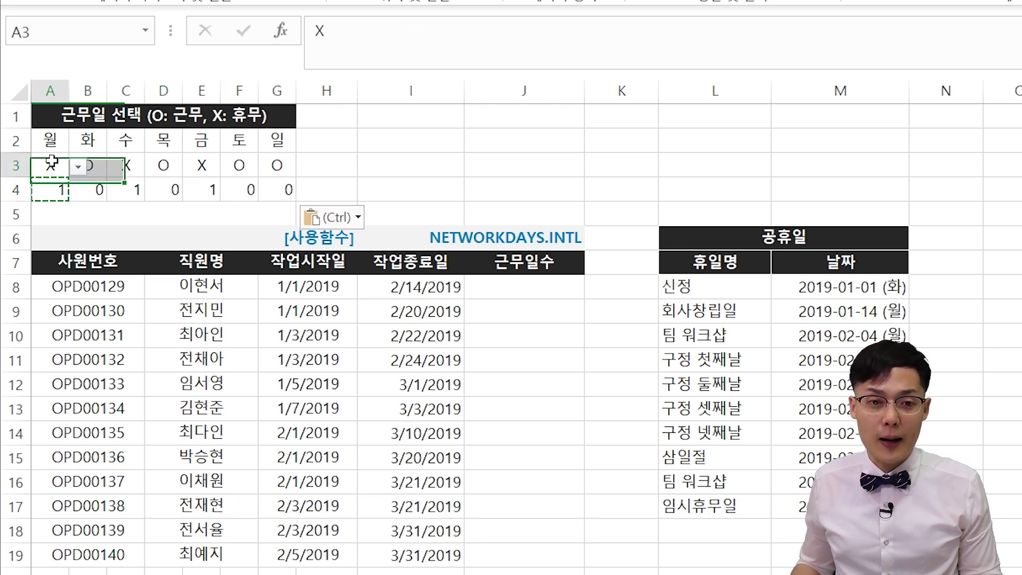
{"action": "left_click", "coordinate": [45, 193]}
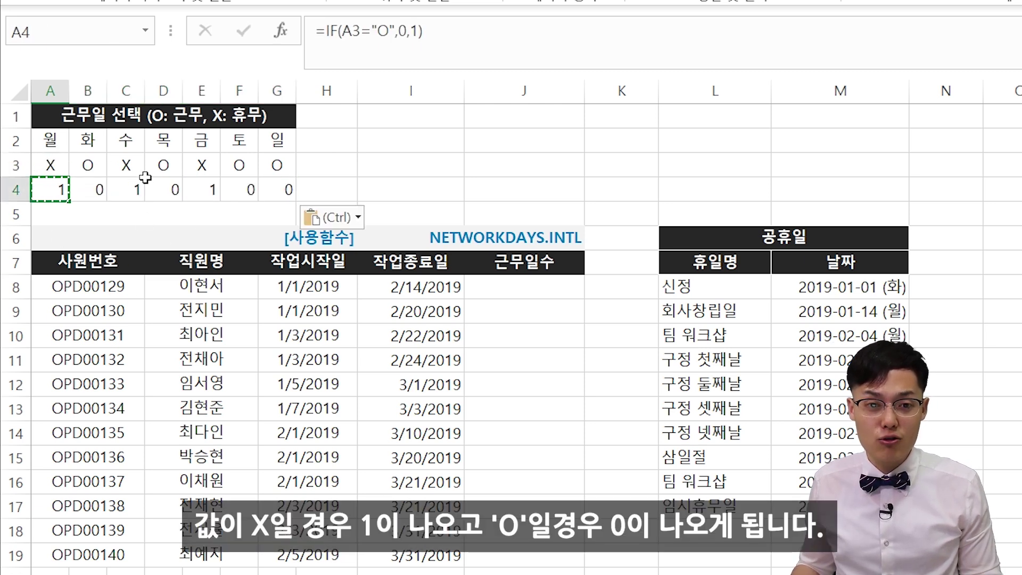
{"action": "left_click", "coordinate": [91, 166]}
{"action": "left_click", "coordinate": [88, 197]}
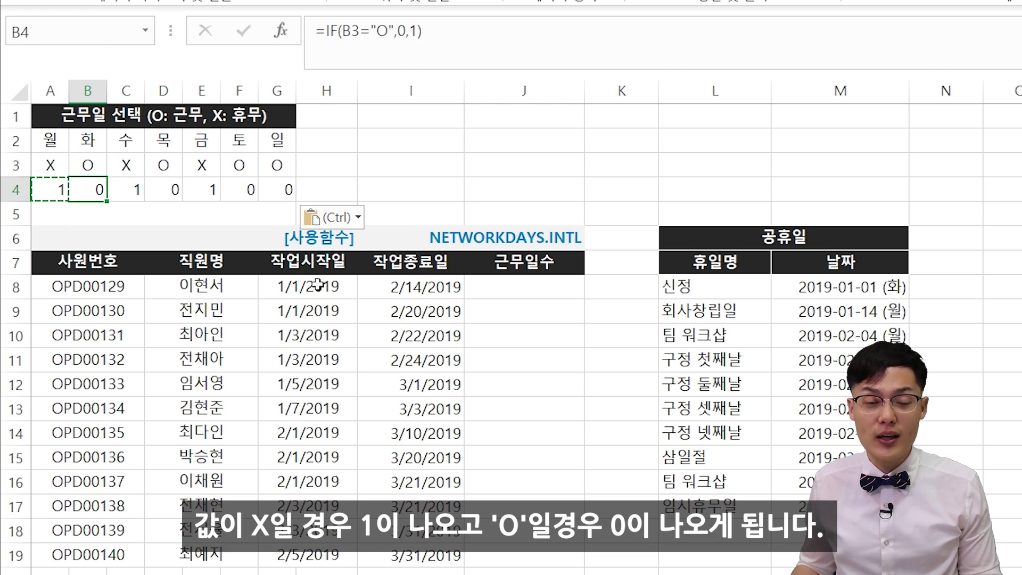
Join the weekday codes into one text in the merged cell A5 with =CONCAT(A4:G4).
{"action": "left_click", "coordinate": [233, 219]}
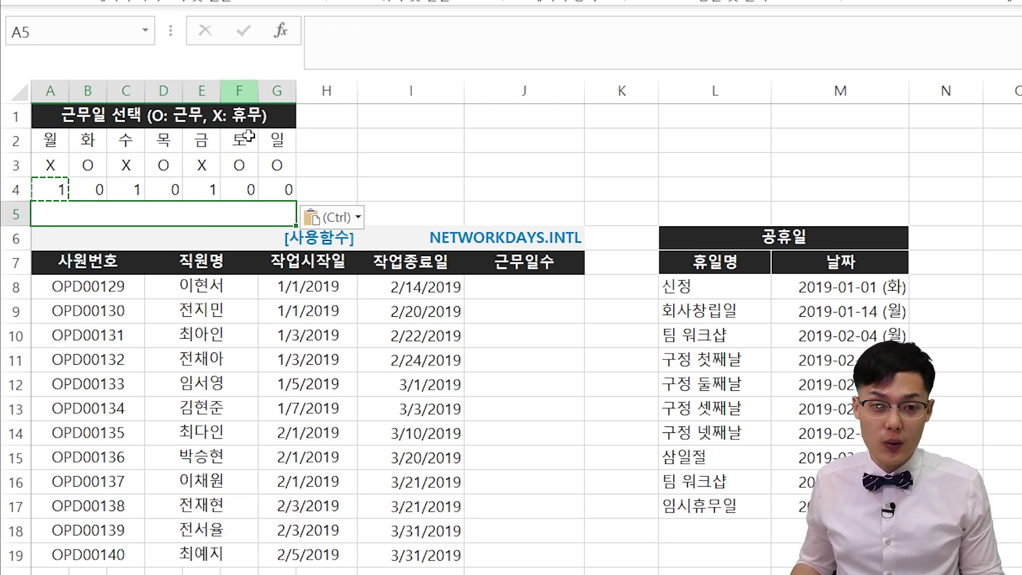
{"action": "type", "text": "=CON"}
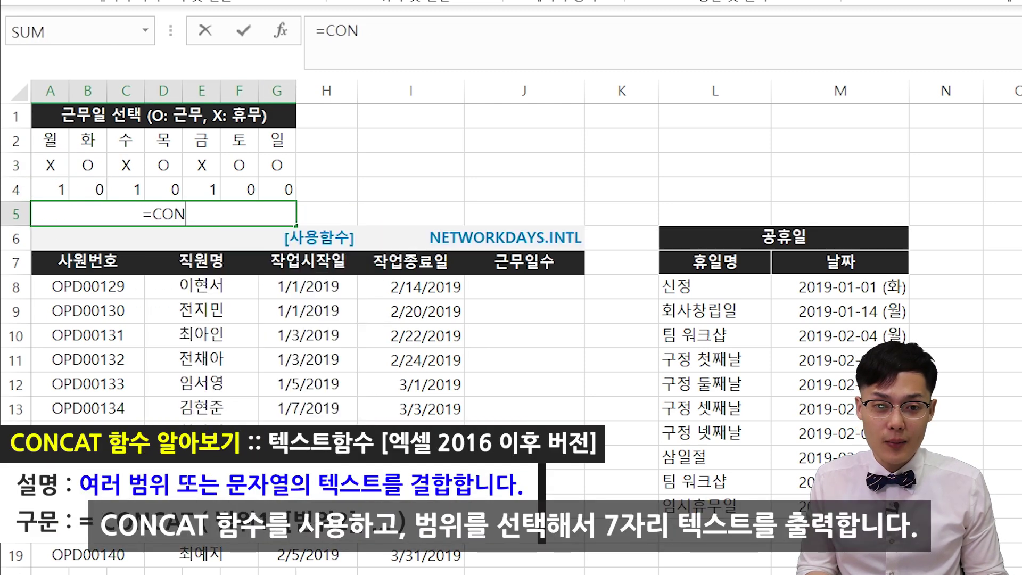
{"action": "key", "text": "Tab"}
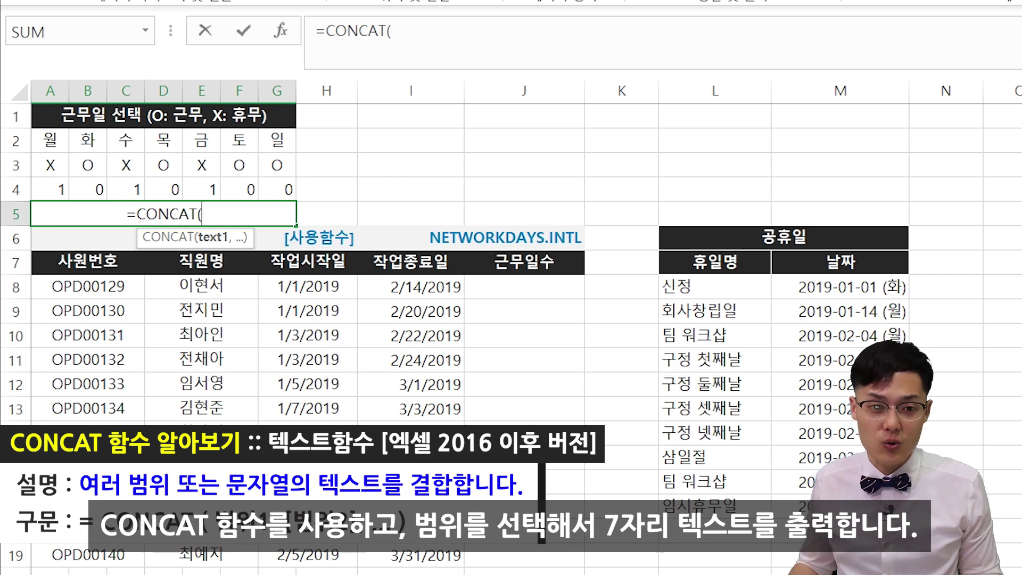
{"action": "left_click_drag", "start_coordinate": [50, 190], "coordinate": [269, 184]}
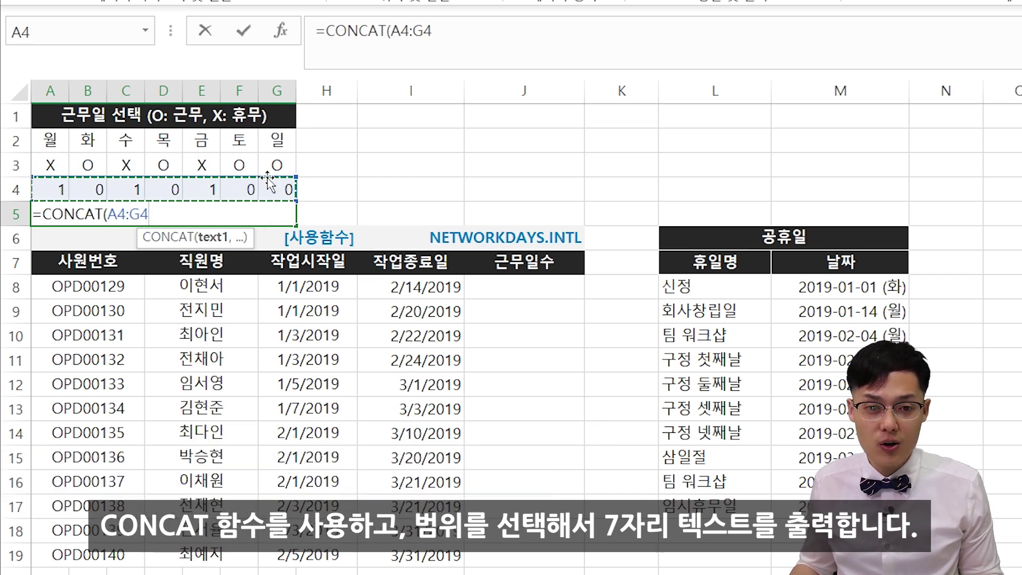
{"action": "key", "text": "Return"}
Replace the A5 formula with =A4&B4&C4&D4&E4&F4&G4 to join the weekday codes using ampersands.
{"action": "left_click", "coordinate": [133, 219]}
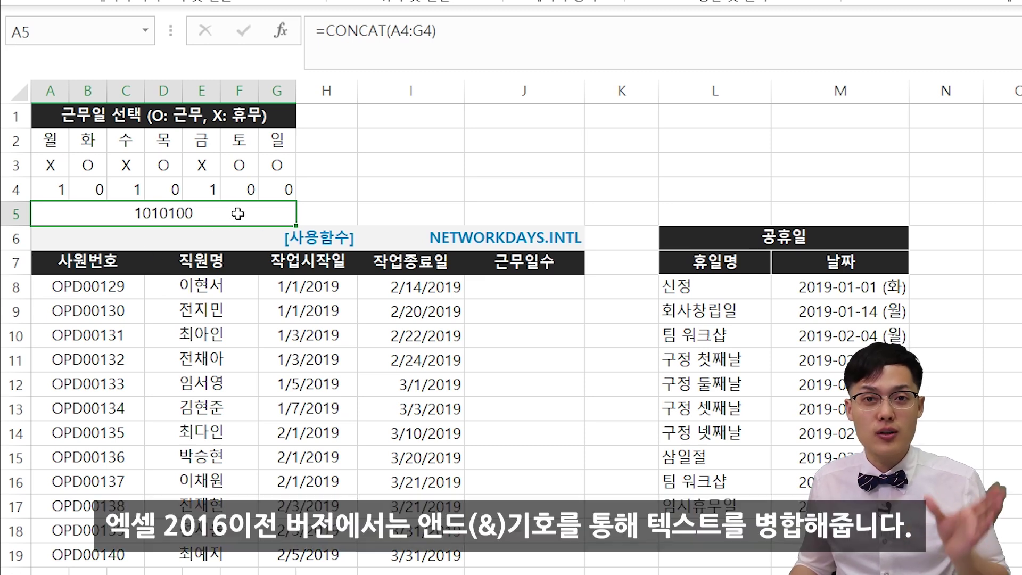
{"action": "type", "text": "="}
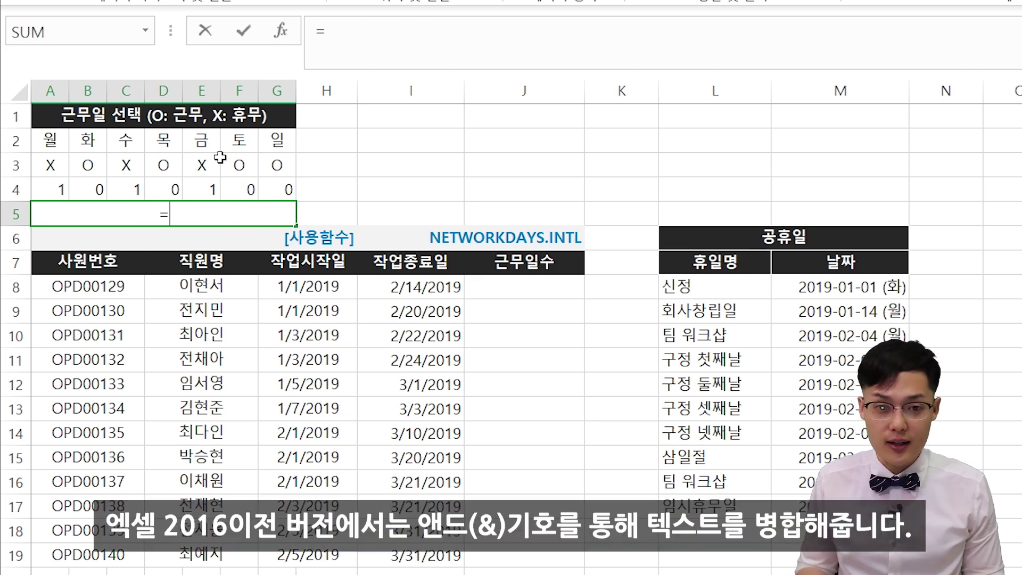
{"action": "left_click", "coordinate": [51, 189]}
{"action": "type", "text": "&"}
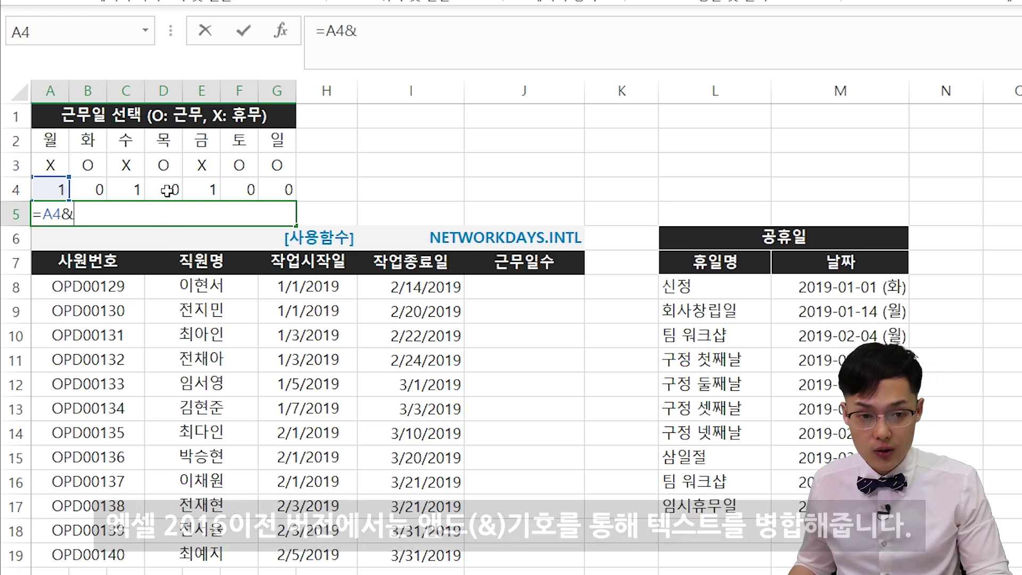
{"action": "left_click", "coordinate": [84, 191]}
{"action": "type", "text": "&"}
{"action": "left_click", "coordinate": [127, 190]}
{"action": "type", "text": "&"}
{"action": "left_click", "coordinate": [165, 190]}
{"action": "type", "text": "&"}
{"action": "left_click", "coordinate": [208, 189]}
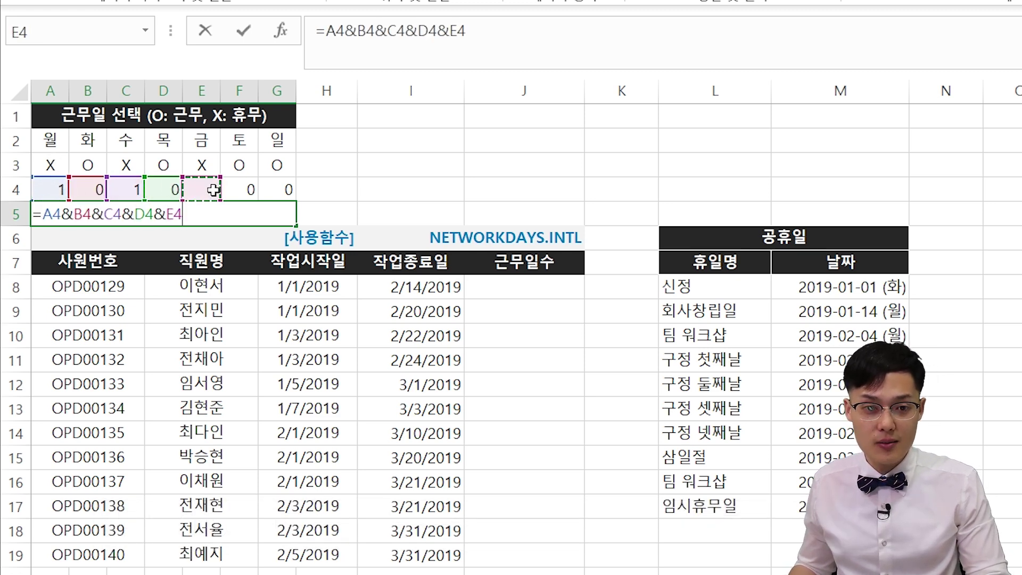
{"action": "type", "text": "&"}
{"action": "left_click", "coordinate": [252, 190]}
{"action": "type", "text": "&"}
{"action": "left_click", "coordinate": [274, 190]}
{"action": "key", "text": "Return"}
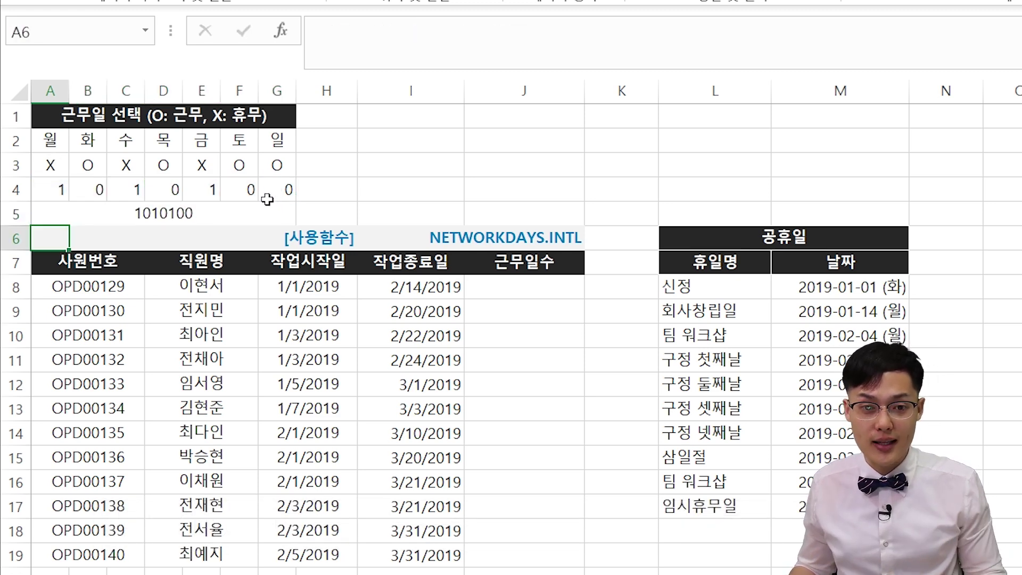
Start a NETWORKDAYS.INTL formula in J8 with G8 as the start date and I8 as the end date.
{"action": "left_click", "coordinate": [496, 283]}
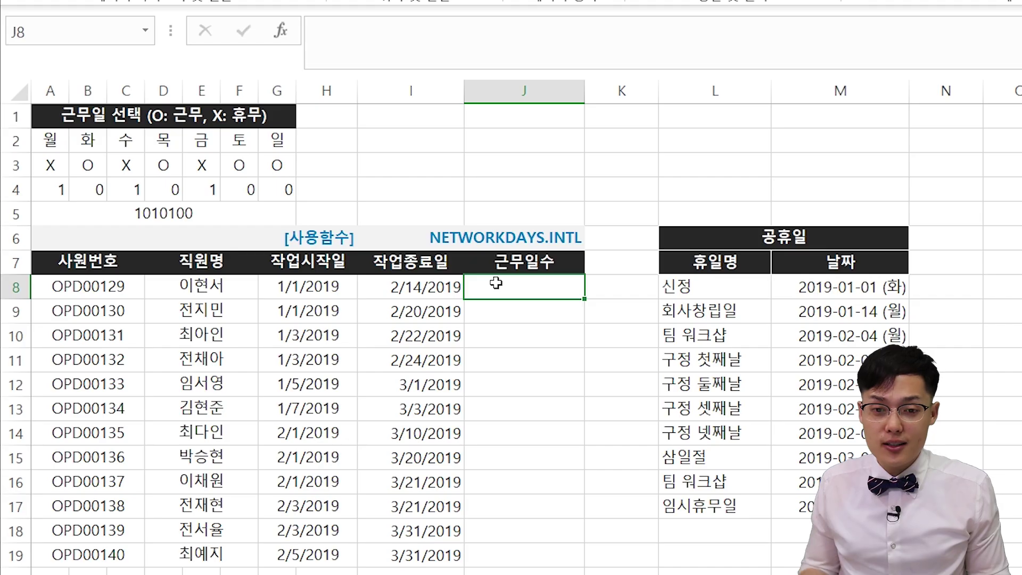
{"action": "type", "text": "=NETW"}
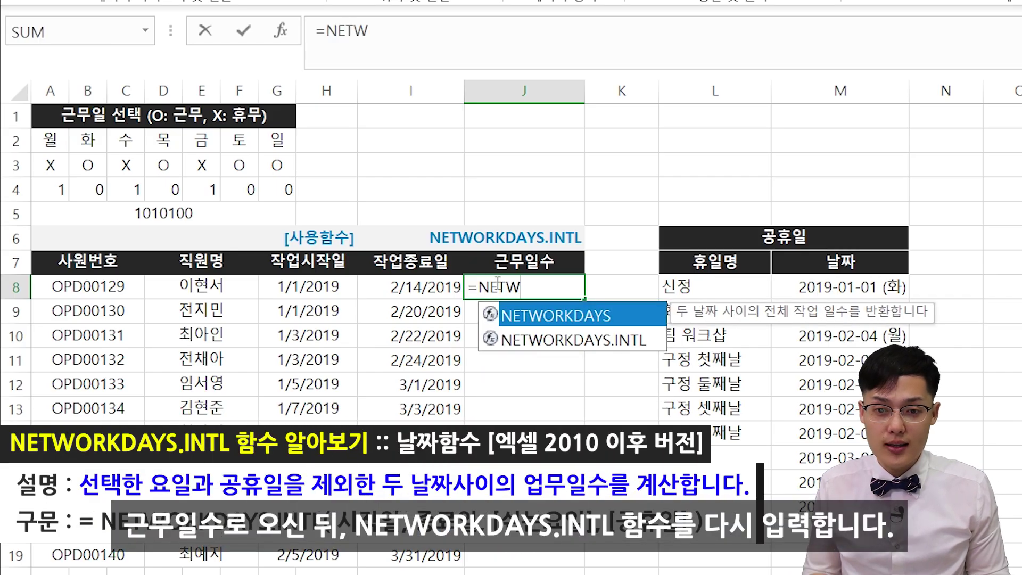
{"action": "key", "text": "Down"}
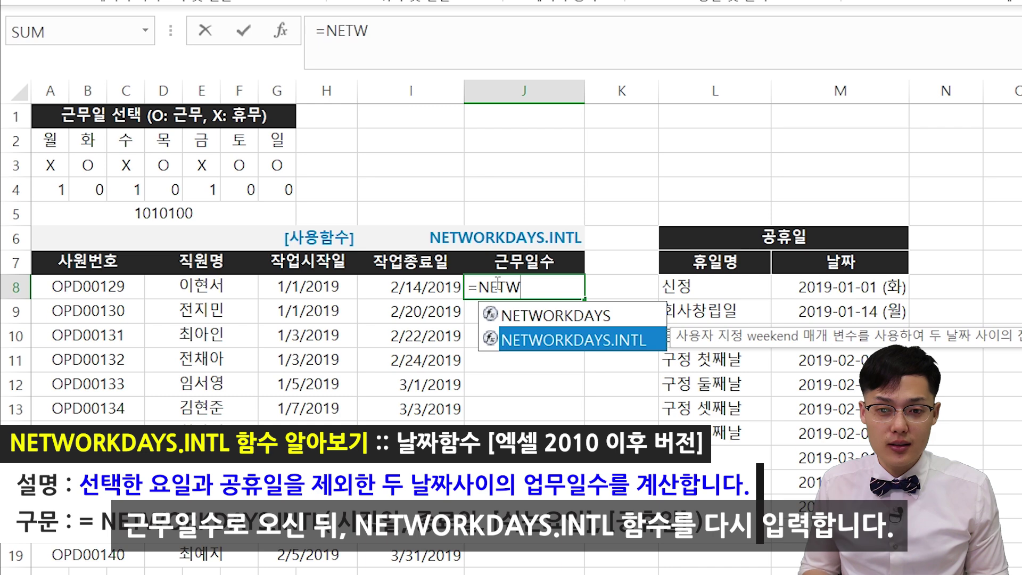
{"action": "key", "text": "Tab"}
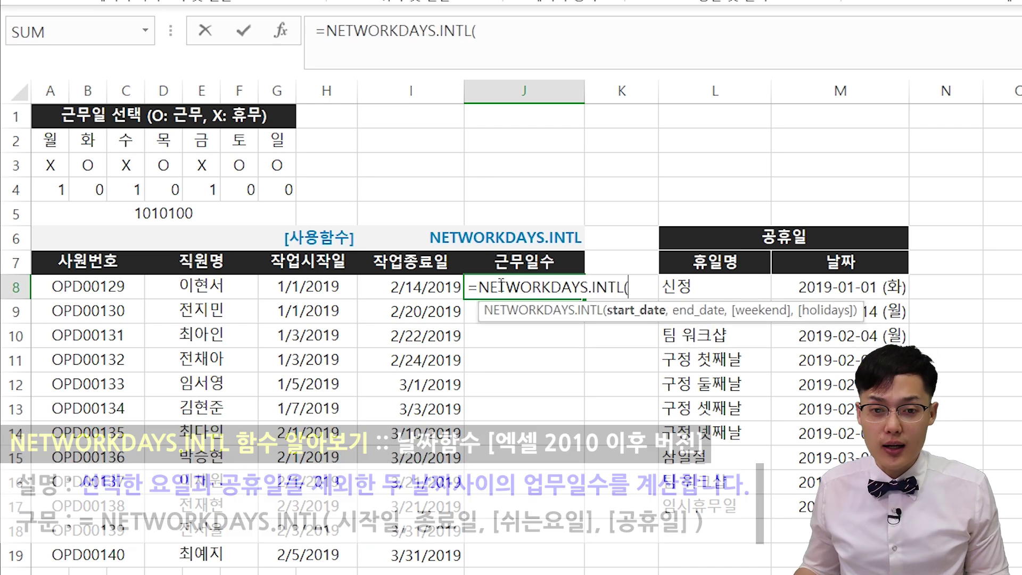
{"action": "left_click", "coordinate": [333, 292]}
{"action": "type", "text": ","}
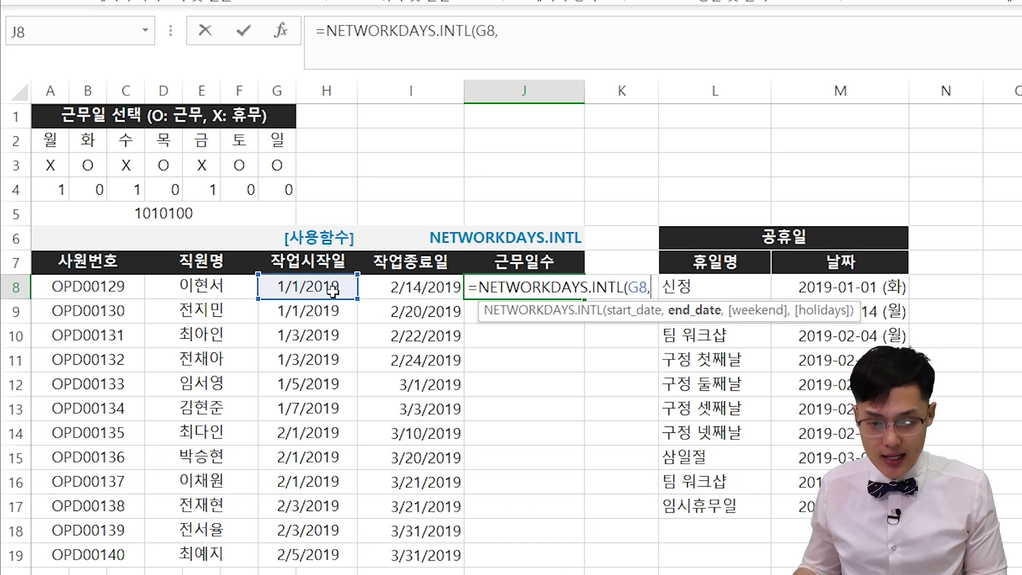
{"action": "left_click", "coordinate": [411, 291]}
{"action": "type", "text": ","}
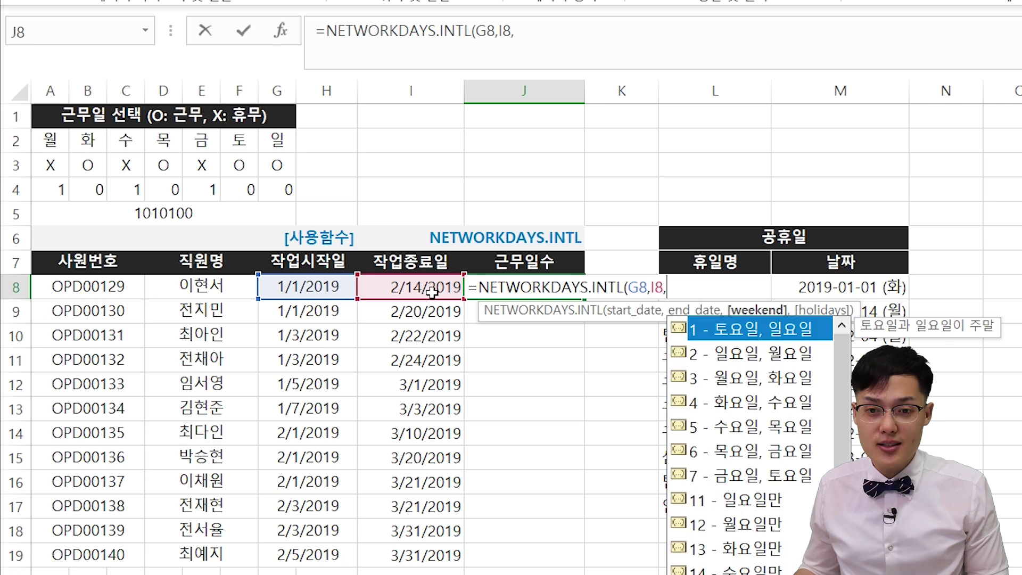
Complete the J8 formula with absolute references, using $A$5 as the weekend code and $M$8:$M$17 as the holidays.
{"action": "left_click", "coordinate": [177, 220]}
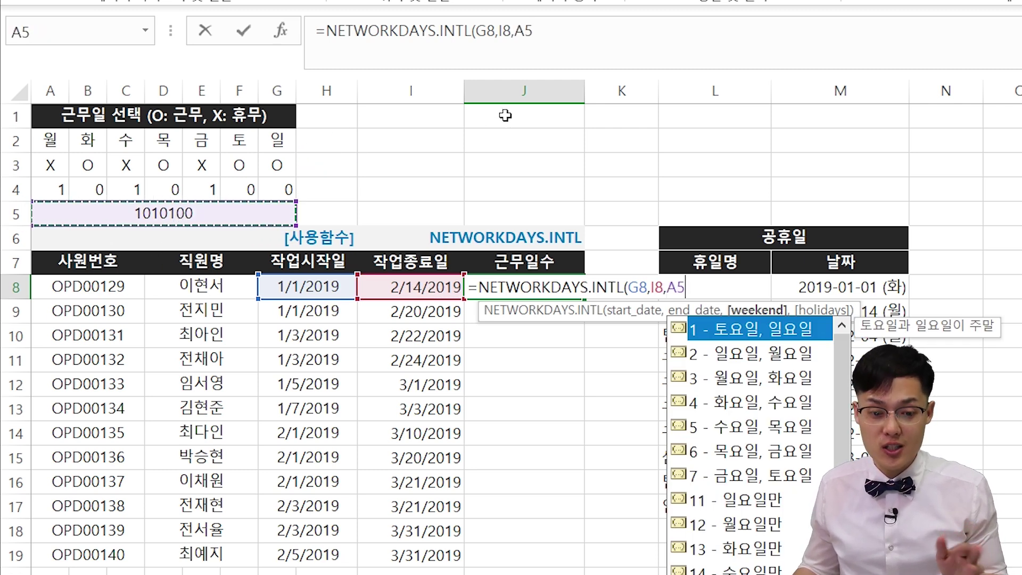
{"action": "key", "text": "F4"}
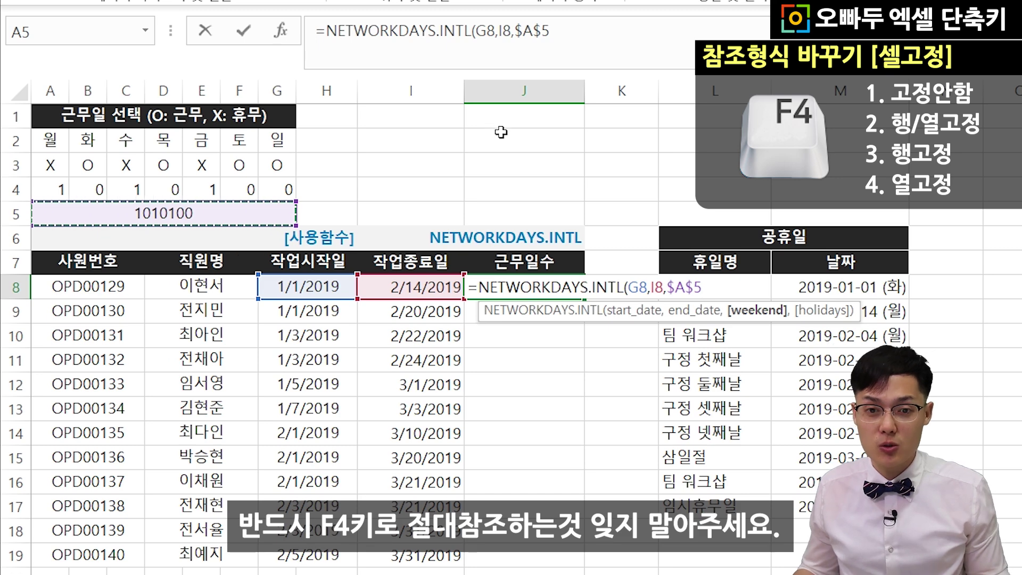
{"action": "type", "text": ","}
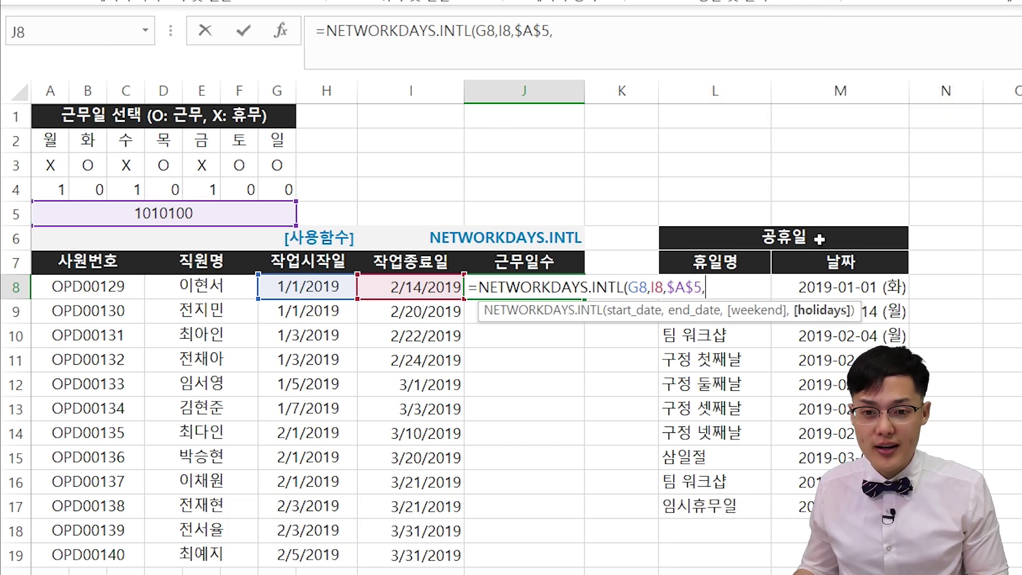
{"action": "left_click_drag", "start_coordinate": [884, 291], "coordinate": [857, 501]}
{"action": "key", "text": "F4"}
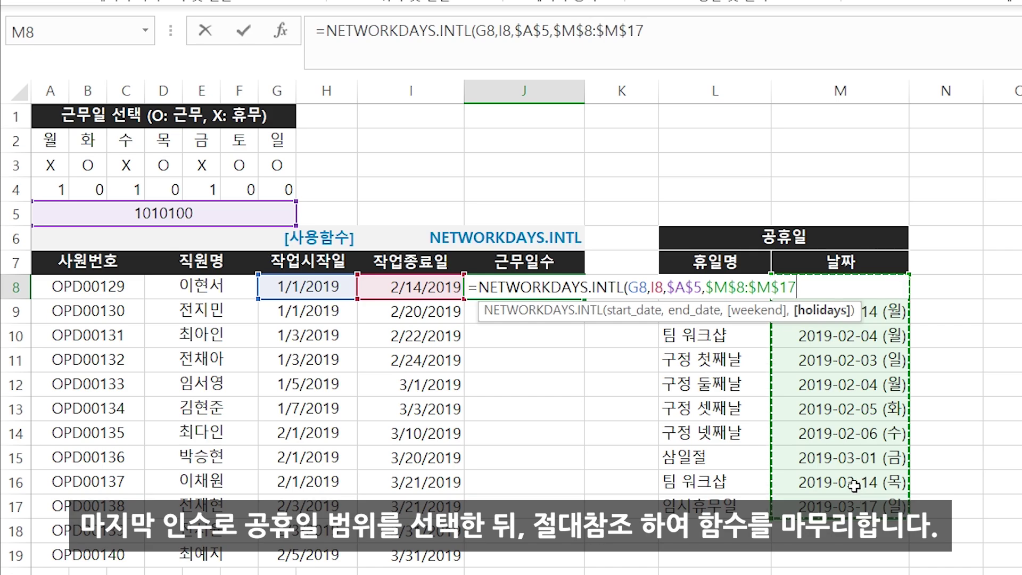
{"action": "type", "text": ")"}
{"action": "key", "text": "Return"}
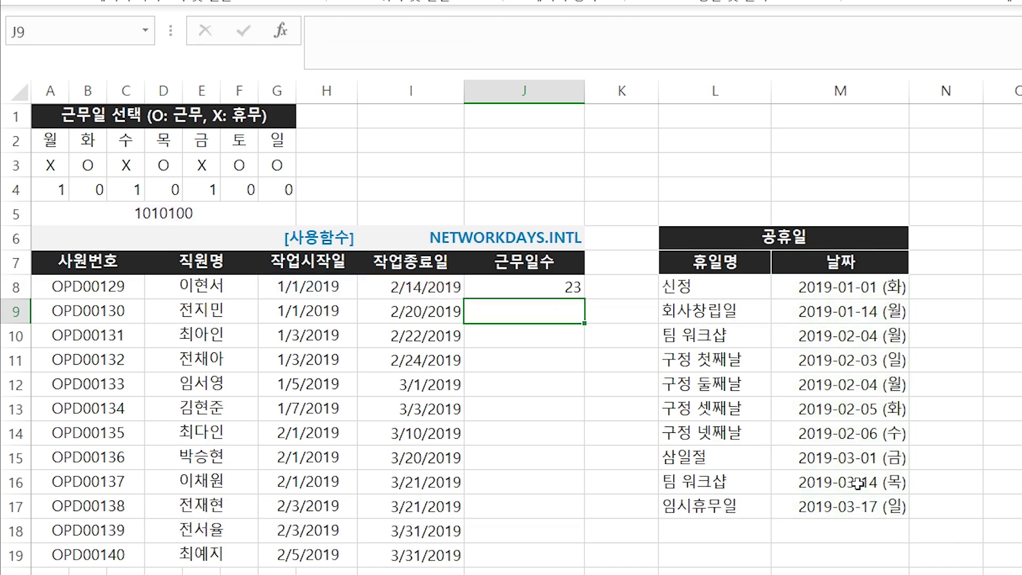
Copy the J8 working-days formula down to J19 and check the results against each employee's row.
{"action": "left_click", "coordinate": [495, 287]}
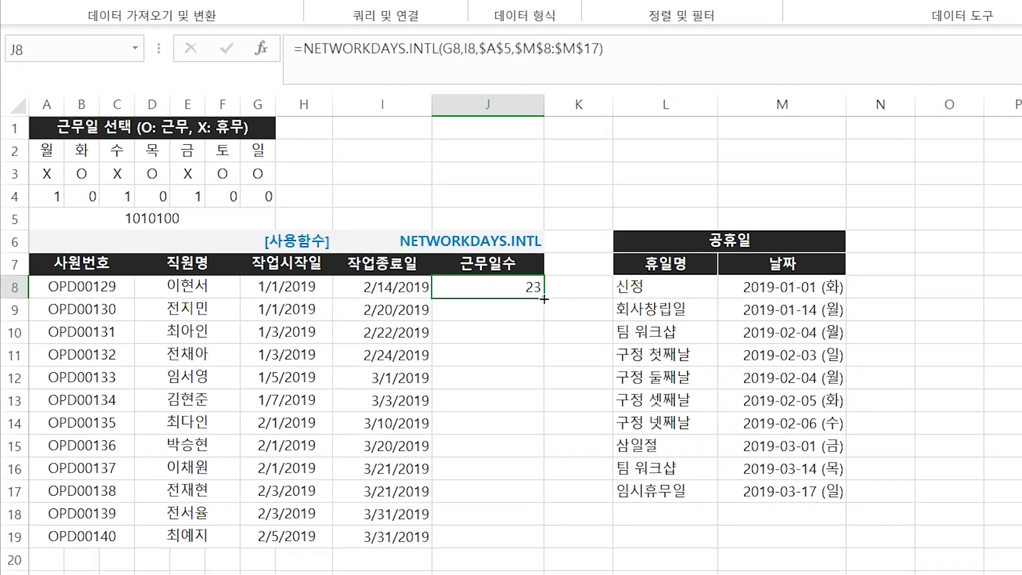
{"action": "double_click", "coordinate": [584, 299]}
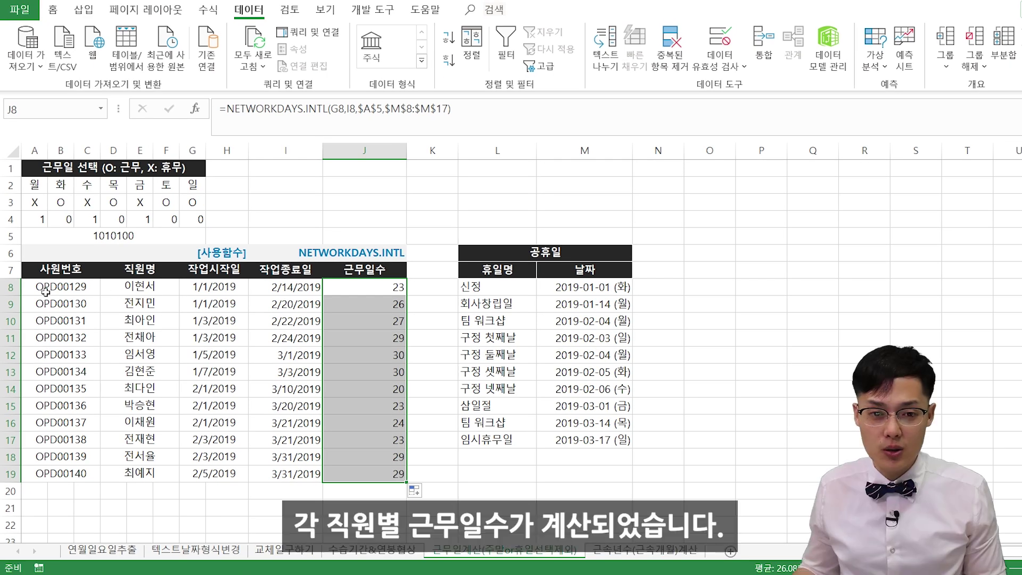
{"action": "left_click_drag", "start_coordinate": [47, 292], "coordinate": [335, 492]}
{"action": "left_click", "coordinate": [364, 405]}
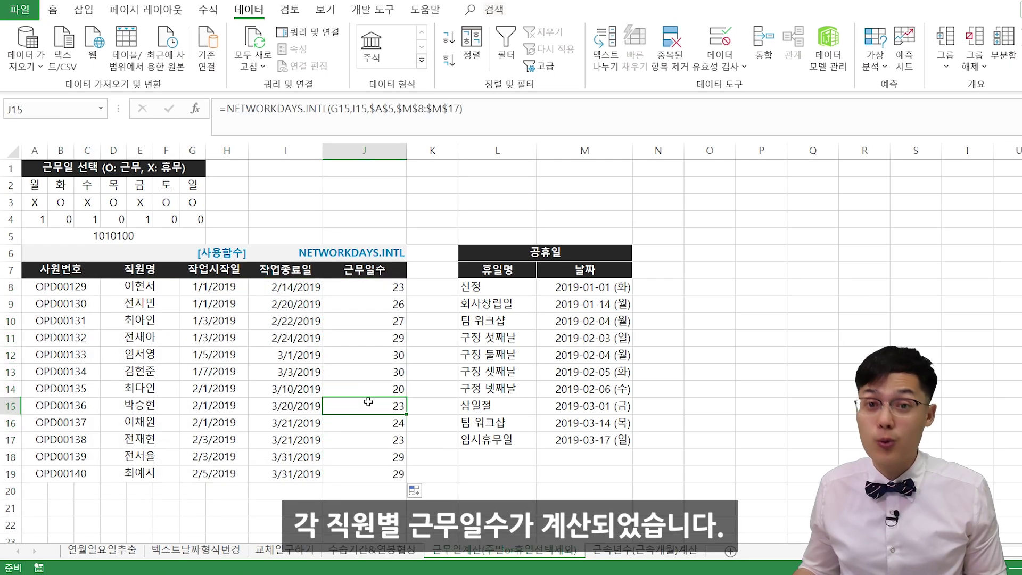
Switch the Friday and Wednesday marks in E3 and C3 to O as a test, and restore both to X.
{"action": "left_click", "coordinate": [140, 202]}
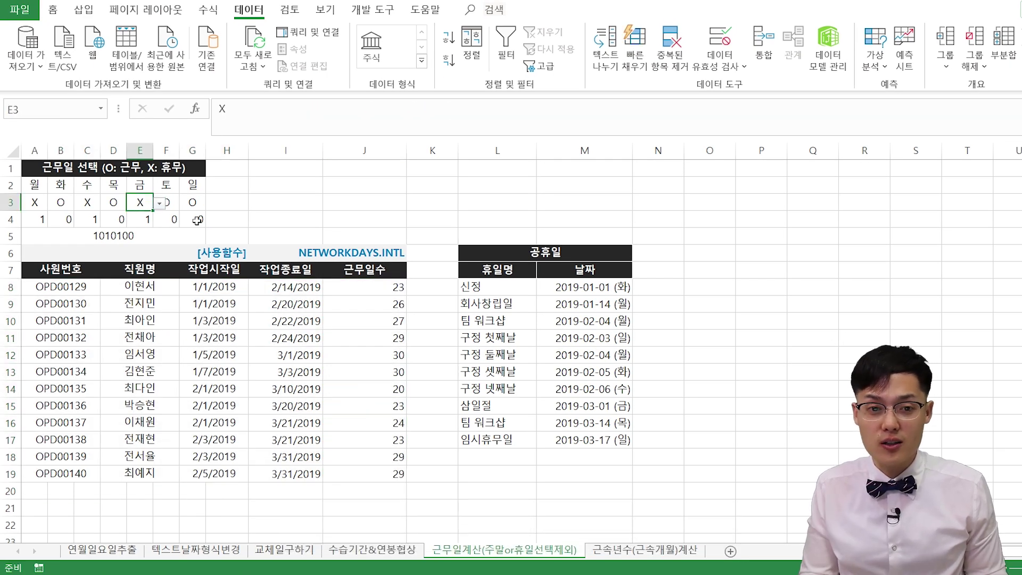
{"action": "type", "text": "O"}
{"action": "key", "text": "Return"}
{"action": "key", "text": "Up"}
{"action": "key", "text": "Left"}
{"action": "key", "text": "Left"}
{"action": "type", "text": "O"}
{"action": "key", "text": "Return"}
{"action": "key", "text": "Up"}
{"action": "type", "text": "X"}
{"action": "key", "text": "ctrl+Return"}
{"action": "key", "text": "Right"}
{"action": "key", "text": "Right"}
{"action": "type", "text": "X"}
{"action": "key", "text": "ctrl+Return"}
{"action": "key", "text": "Right"}
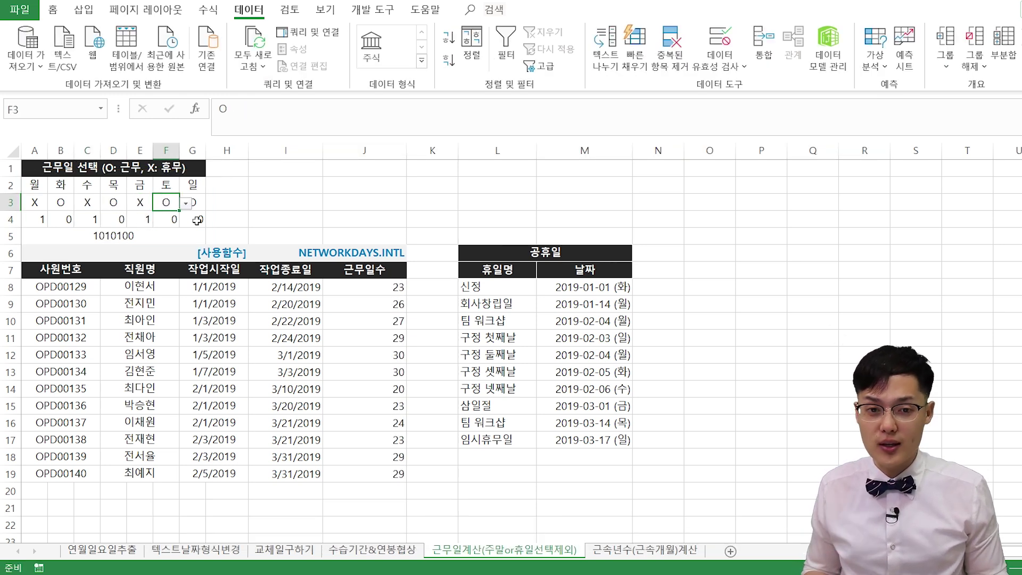
Add a holiday named 휴무일 dated 1/17 in L18:M18 and check which holiday range the J8 formula uses.
{"action": "left_click", "coordinate": [509, 457]}
{"action": "type", "text": "휴무일"}
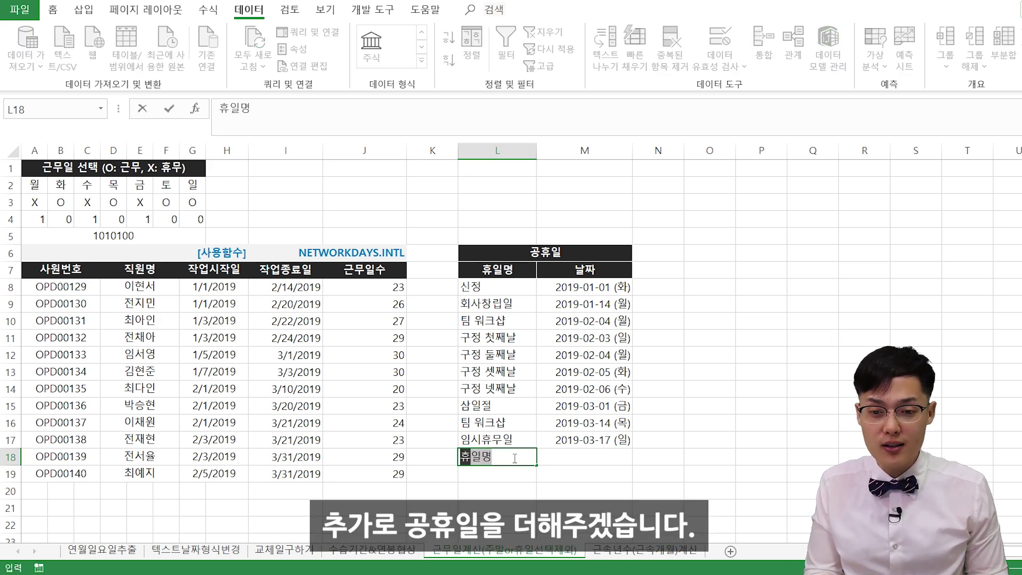
{"action": "key", "text": "Tab"}
{"action": "type", "text": "1/"}
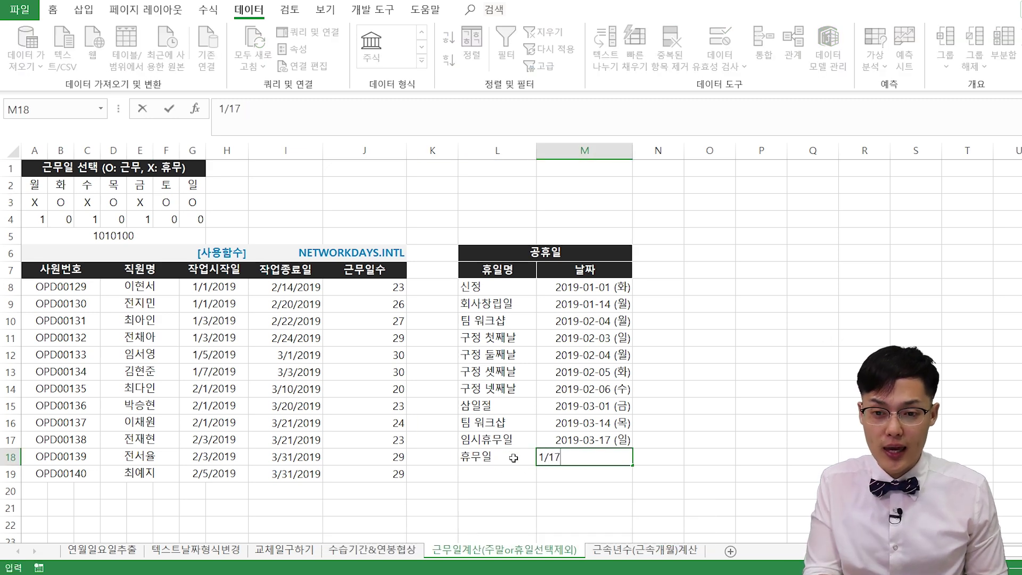
{"action": "key", "text": "Return"}
{"action": "left_click", "coordinate": [372, 294]}
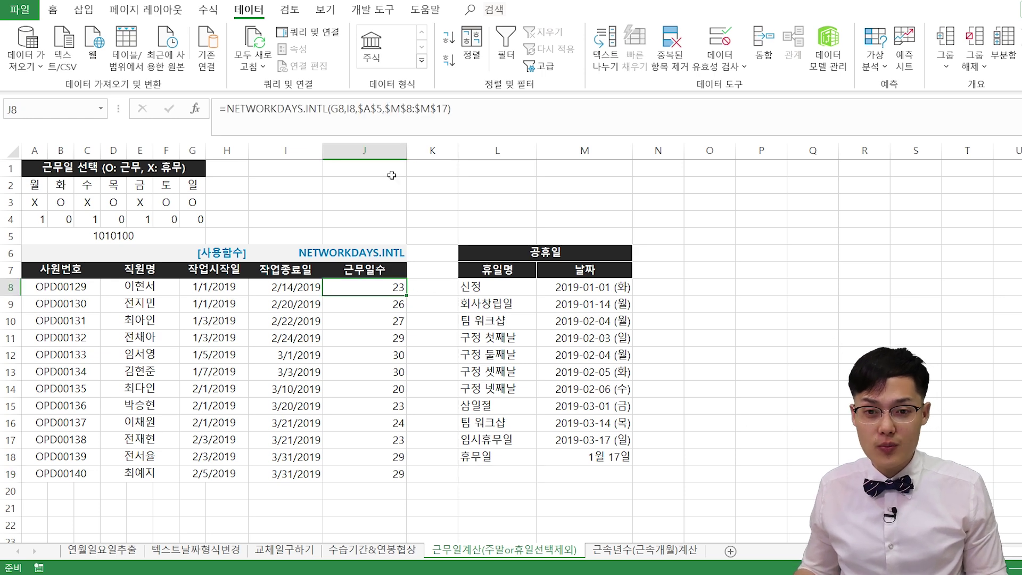
{"action": "left_click", "coordinate": [398, 109]}
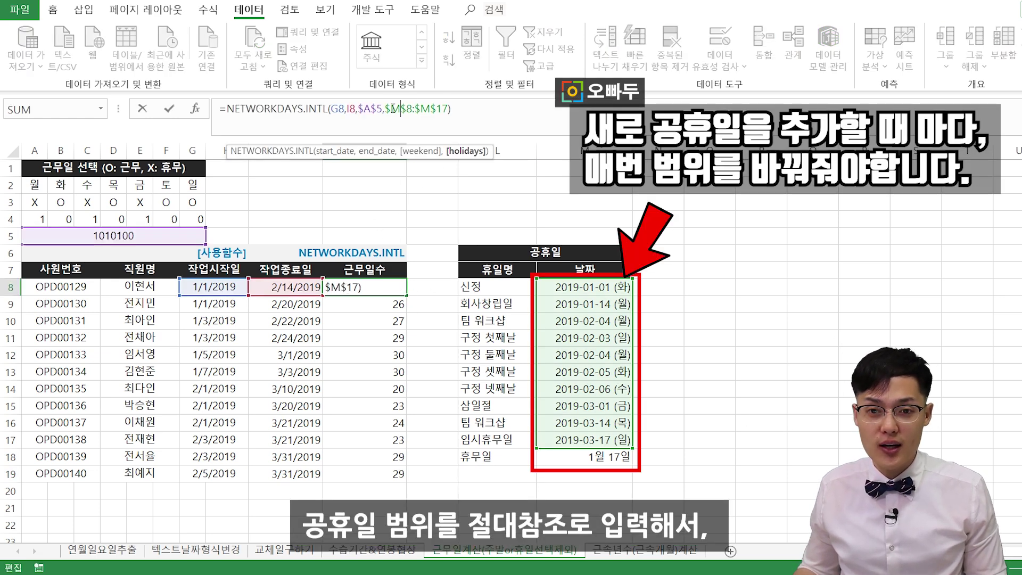
{"action": "left_click_drag", "start_coordinate": [395, 112], "coordinate": [451, 112]}
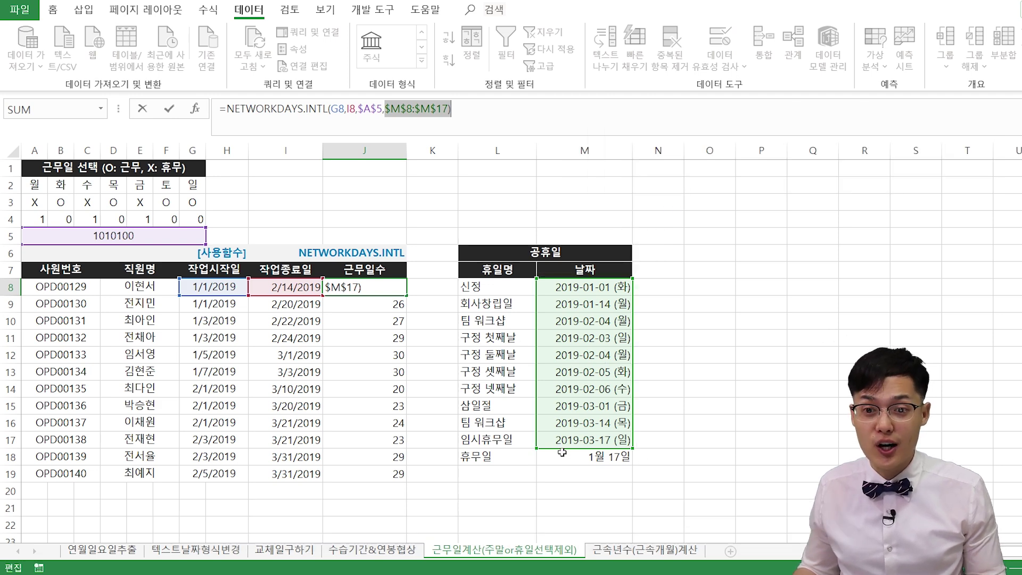
{"action": "key", "text": "Escape"}
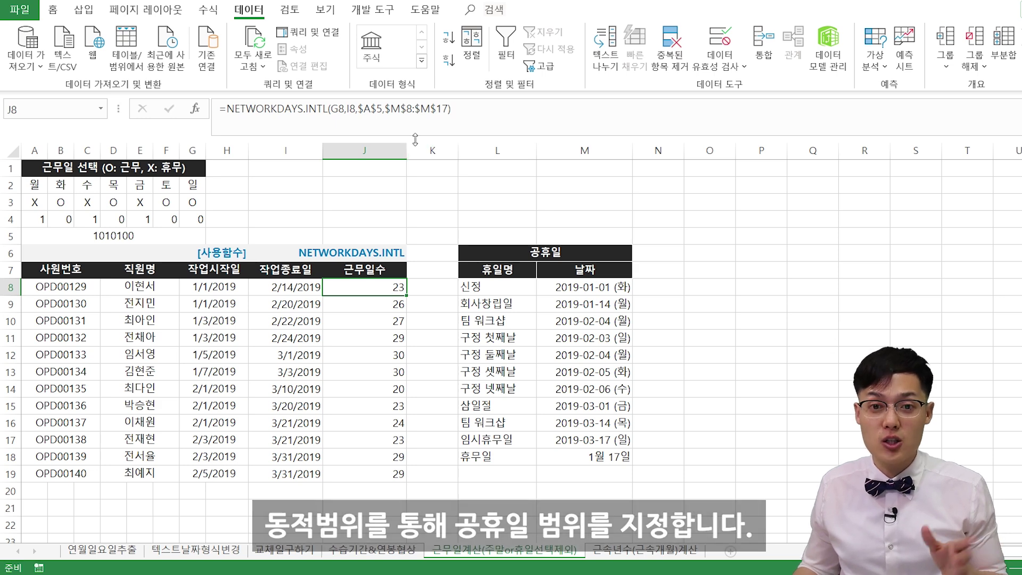
Create a new defined name called rng공휴일 for the holiday dates, with workbook scope.
{"action": "key", "text": "ctrl+F3"}
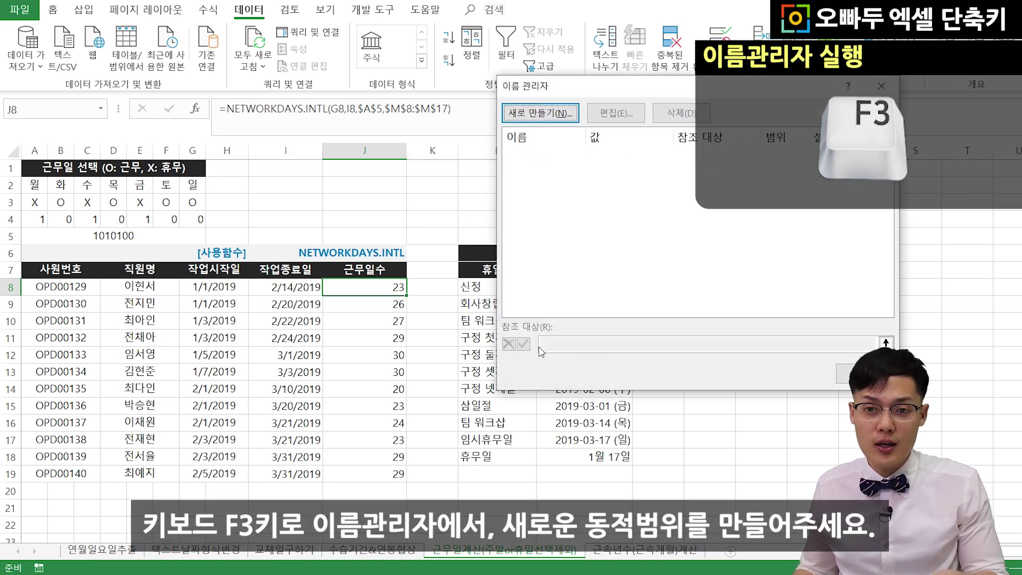
{"action": "left_click", "coordinate": [539, 113]}
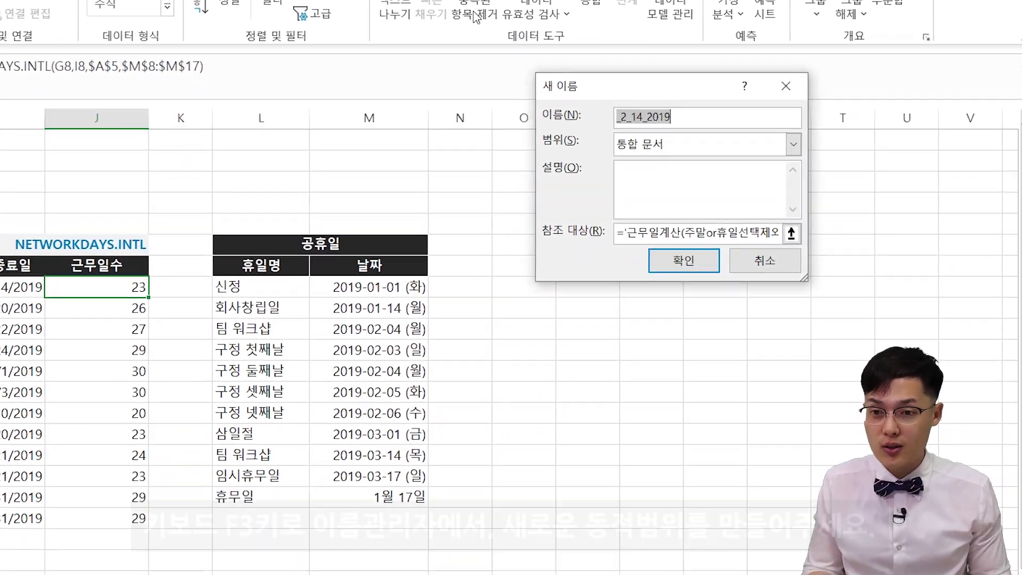
{"action": "key", "text": "BackSpace"}
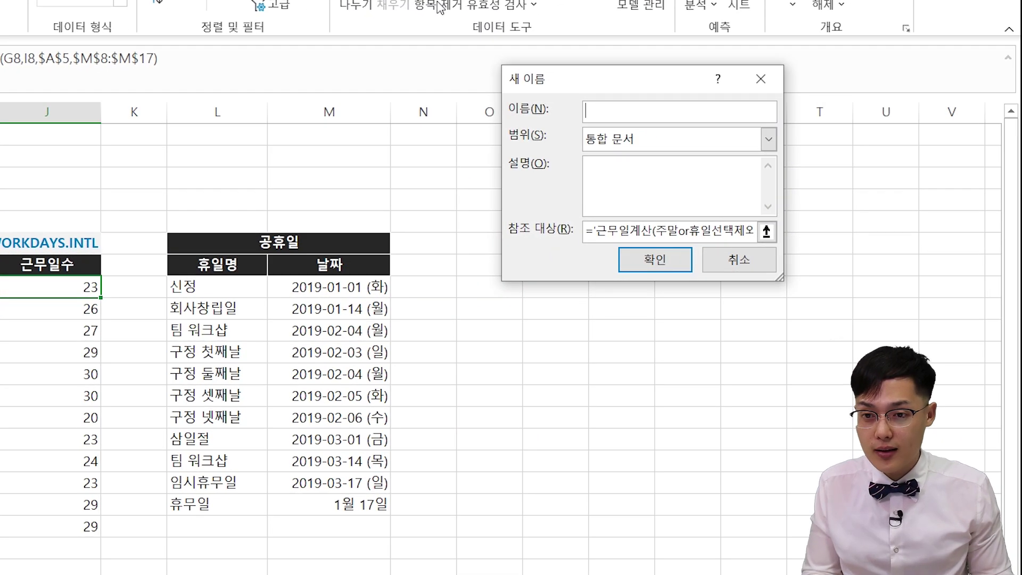
{"action": "type", "text": "rng공휴우"}
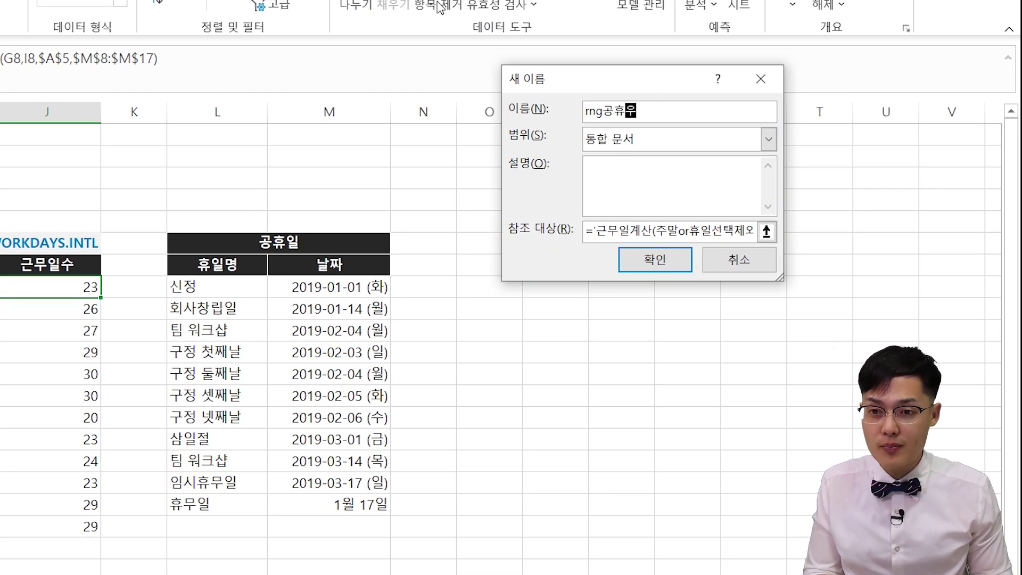
Make rng공휴일 refer to the dynamic range =OFFSET($M$8,,,COUNTA($M$8:$M$1000)) on the current sheet and save the name.
{"action": "key", "text": "Tab"}
{"action": "key", "text": "Tab"}
{"action": "key", "text": "Tab"}
{"action": "type", "text": "=offset"}
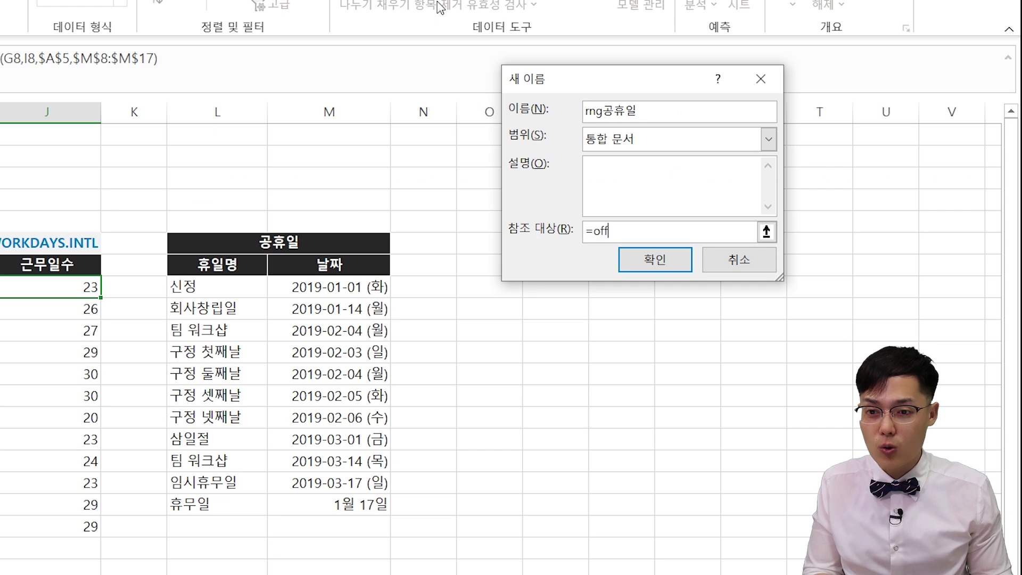
{"action": "left_click", "coordinate": [347, 284]}
{"action": "type", "text": ",,counta("}
{"action": "left_click_drag", "start_coordinate": [347, 283], "coordinate": [354, 558]}
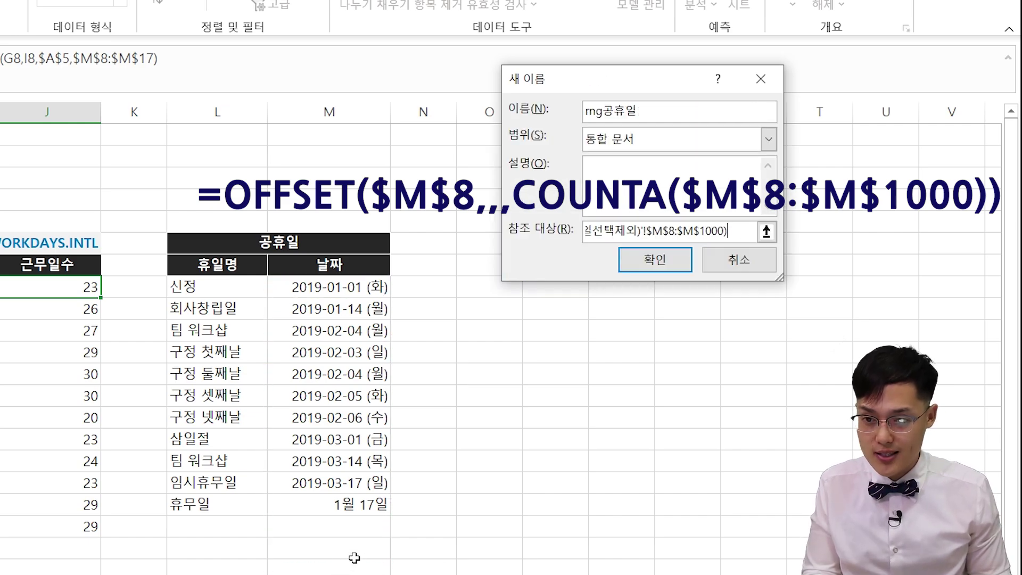
{"action": "key", "text": "Return"}
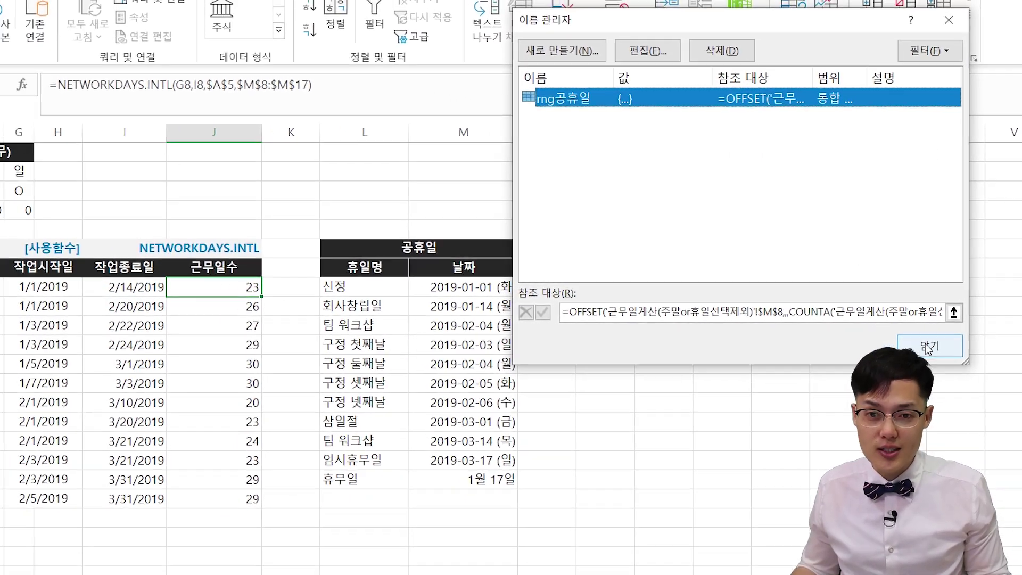
{"action": "left_click", "coordinate": [797, 356]}
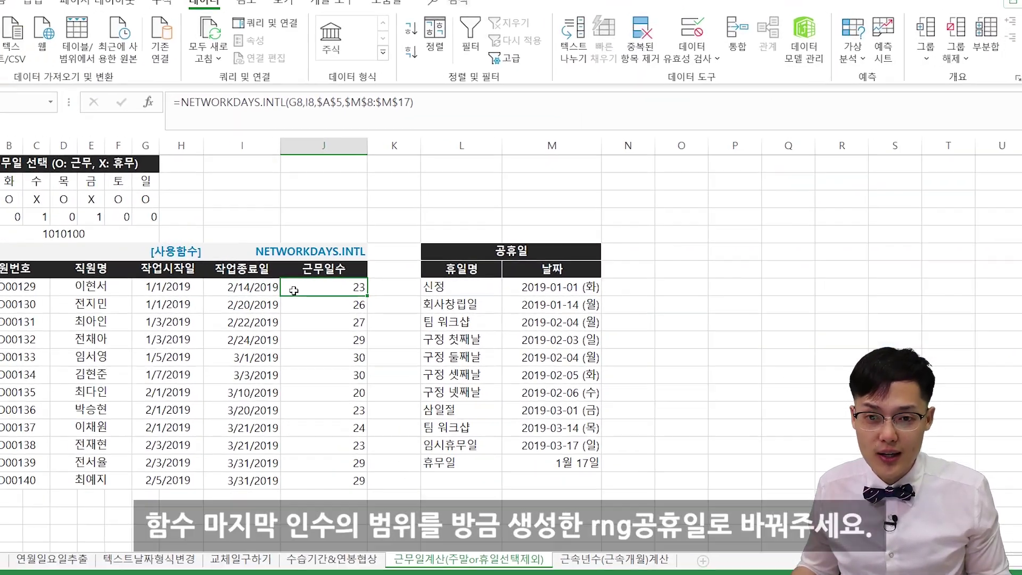
Replace the holiday range in the J8 formula with the defined name rng공휴일.
{"action": "left_click", "coordinate": [489, 126]}
{"action": "key", "text": "BackSpace"}
{"action": "key", "text": "BackSpace"}
{"action": "key", "text": "BackSpace"}
{"action": "key", "text": "BackSpace"}
{"action": "key", "text": "BackSpace"}
{"action": "key", "text": "BackSpace"}
{"action": "key", "text": "BackSpace"}
{"action": "key", "text": "BackSpace"}
{"action": "key", "text": "BackSpace"}
{"action": "key", "text": "BackSpace"}
{"action": "key", "text": "BackSpace"}
{"action": "key", "text": "BackSpace"}
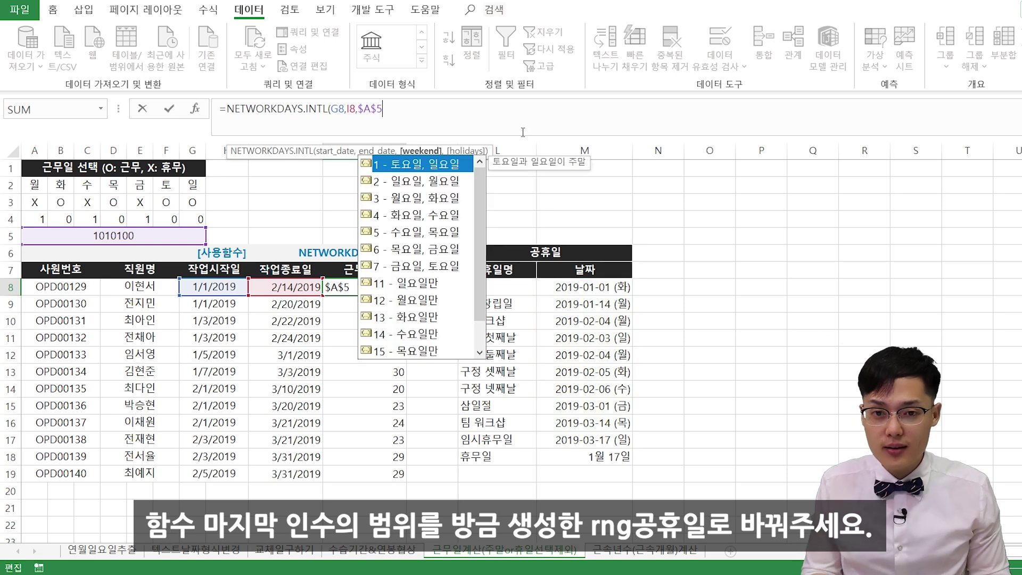
{"action": "type", "text": ",rngr공휴일)"}
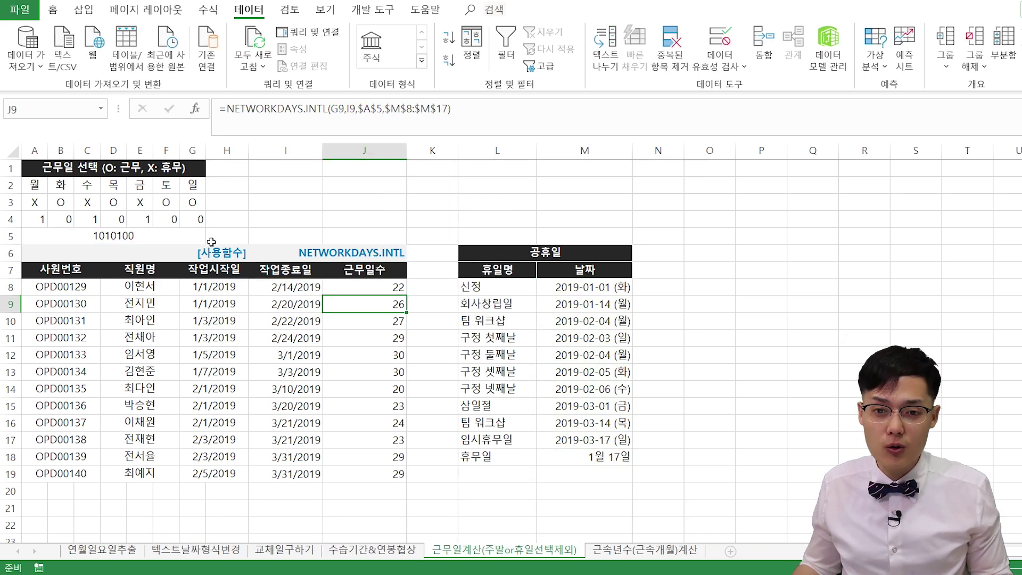
Copy the updated J8 formula down to J19 and compare the working days with the extended holiday list.
{"action": "left_click", "coordinate": [360, 285]}
{"action": "double_click", "coordinate": [407, 298]}
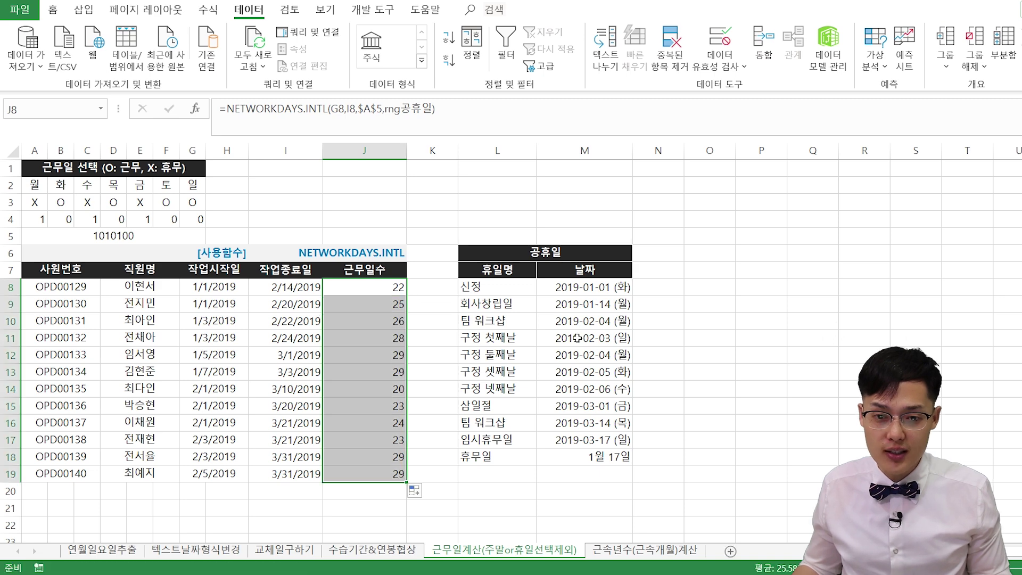
{"action": "left_click_drag", "start_coordinate": [503, 300], "coordinate": [583, 458]}
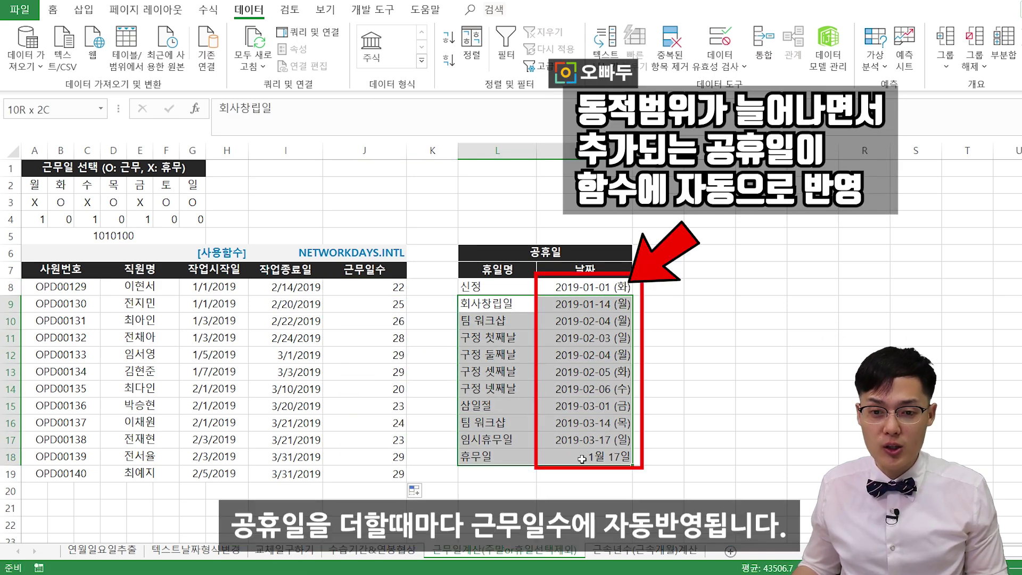
{"action": "left_click_drag", "start_coordinate": [382, 290], "coordinate": [381, 440]}
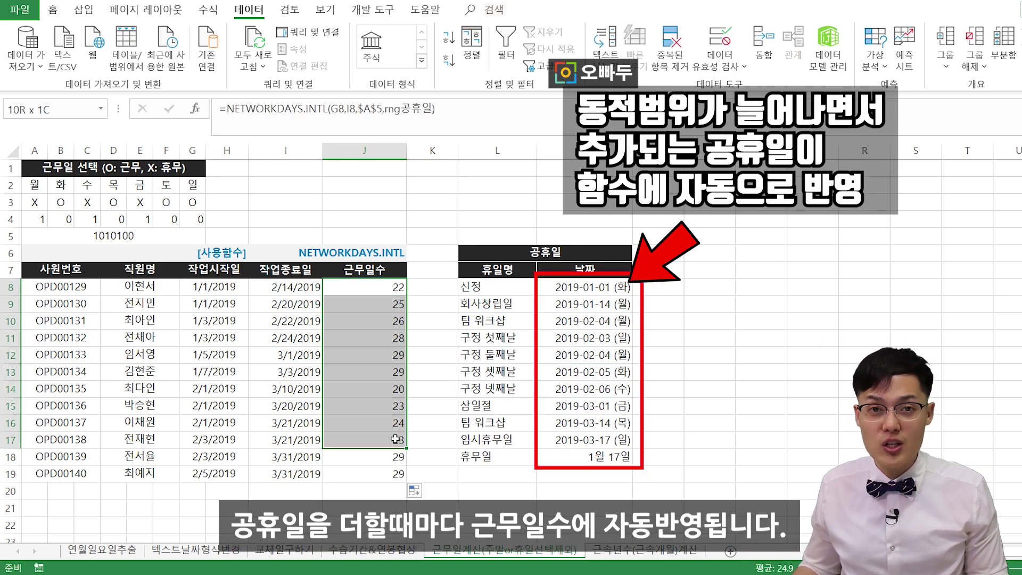
Add the dates 1/3 and 1/5 to the end of the holiday list in M19 and M20.
{"action": "left_click", "coordinate": [584, 474]}
{"action": "type", "text": "1/3"}
{"action": "key", "text": "Return"}
{"action": "type", "text": "1/5"}
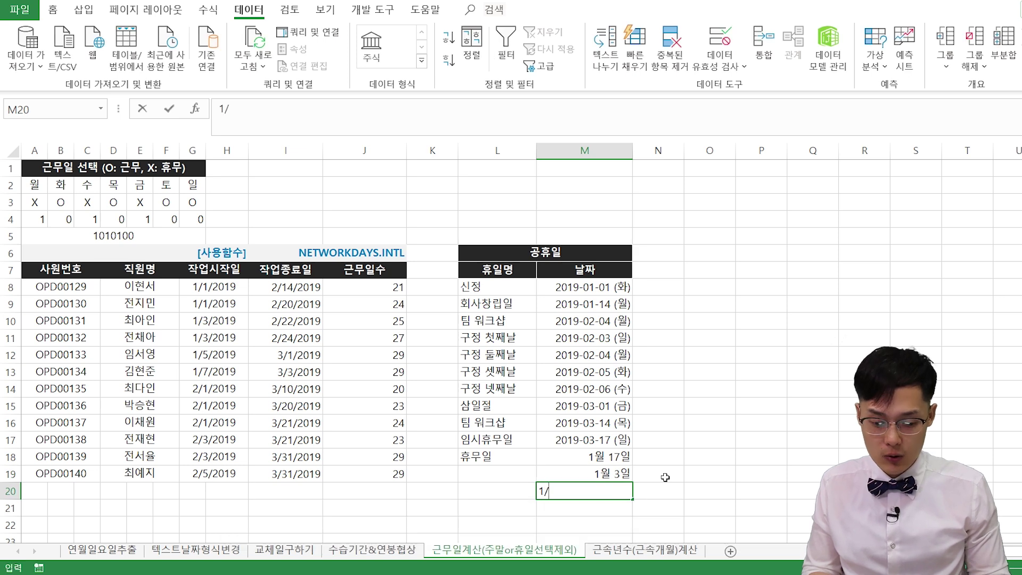
{"action": "key", "text": "Return"}
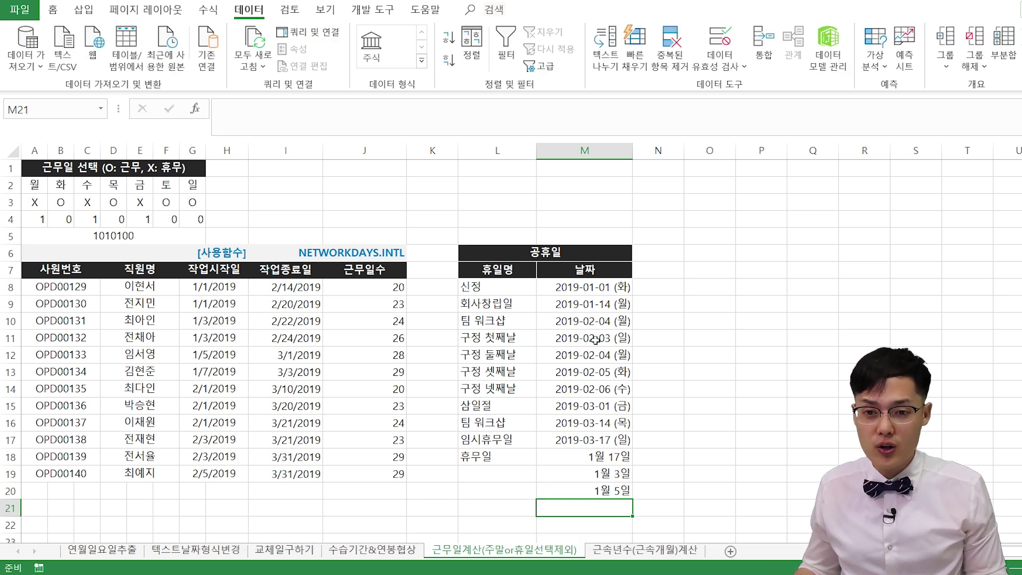
{"action": "left_click_drag", "start_coordinate": [591, 320], "coordinate": [591, 423]}
{"action": "left_click", "coordinate": [592, 456]}
Switch to the 근속년수(근속개월)계산 sheet and examine its employee names, hire dates, reference date cell and tenure columns.
{"action": "key", "text": "ctrl+F3"}
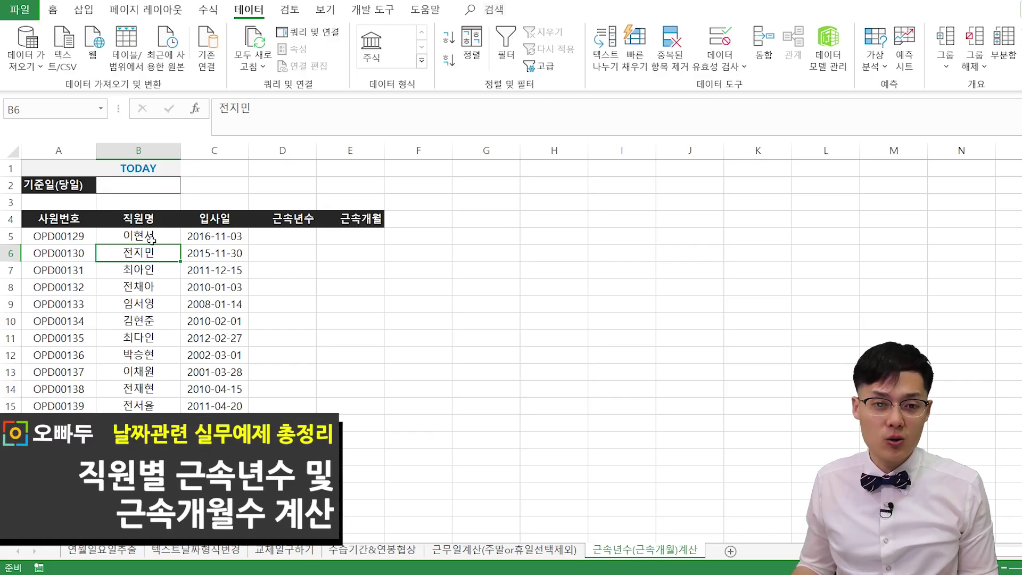
{"action": "left_click_drag", "start_coordinate": [149, 235], "coordinate": [148, 324]}
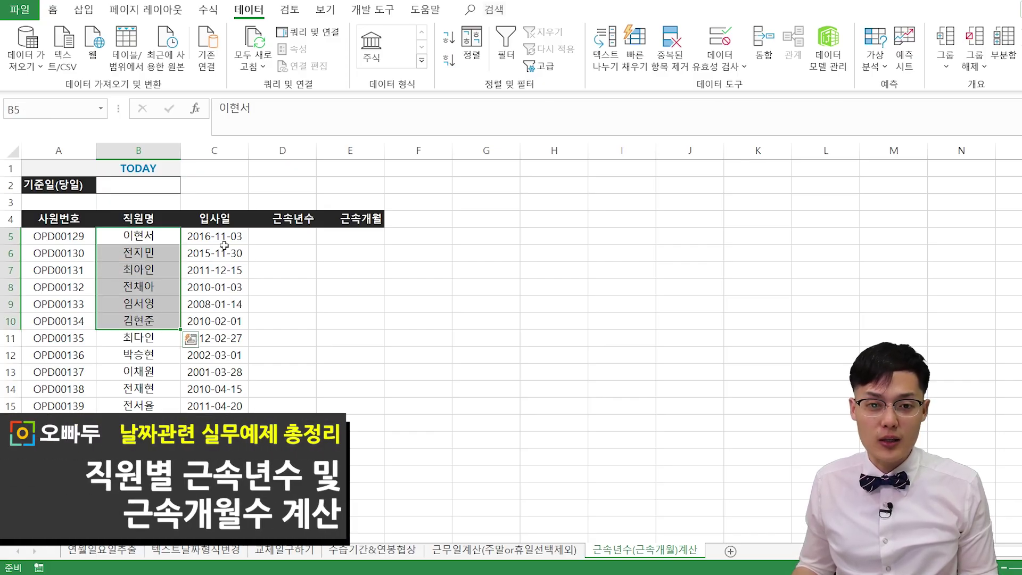
{"action": "left_click_drag", "start_coordinate": [224, 236], "coordinate": [224, 321]}
{"action": "left_click", "coordinate": [215, 373]}
{"action": "left_click_drag", "start_coordinate": [157, 184], "coordinate": [24, 185]}
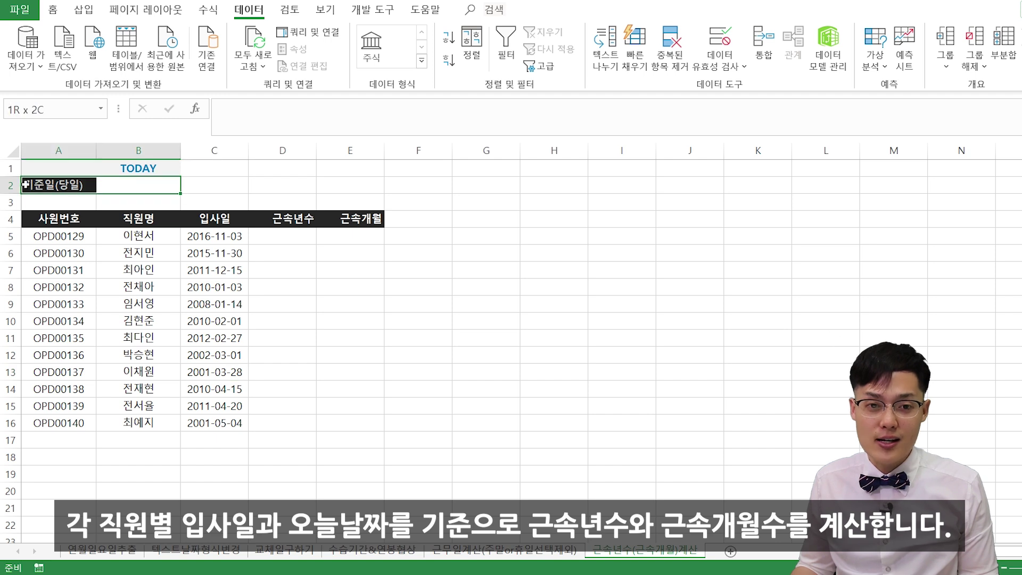
{"action": "left_click_drag", "start_coordinate": [223, 237], "coordinate": [216, 338]}
{"action": "left_click", "coordinate": [286, 272]}
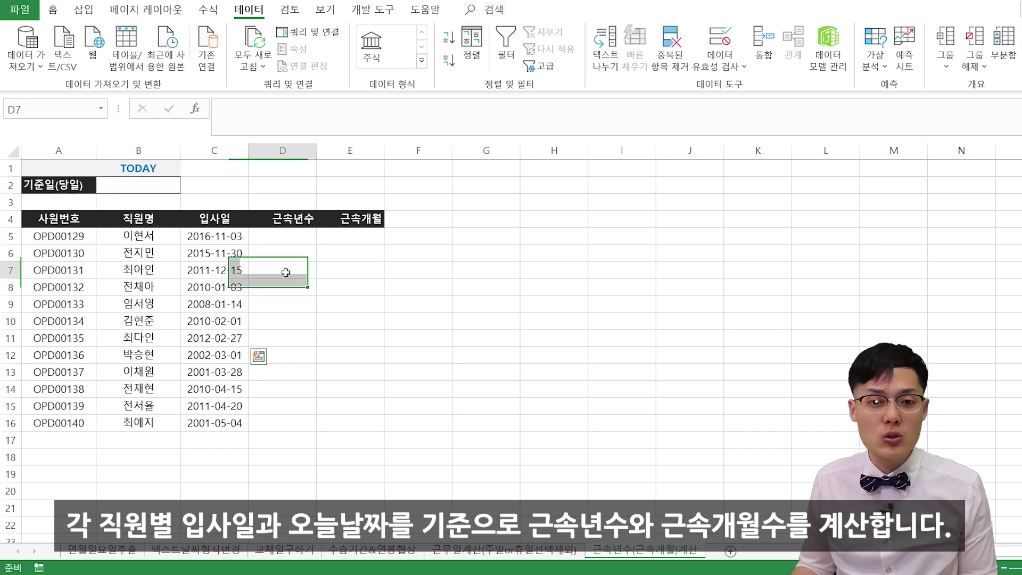
{"action": "left_click", "coordinate": [349, 271]}
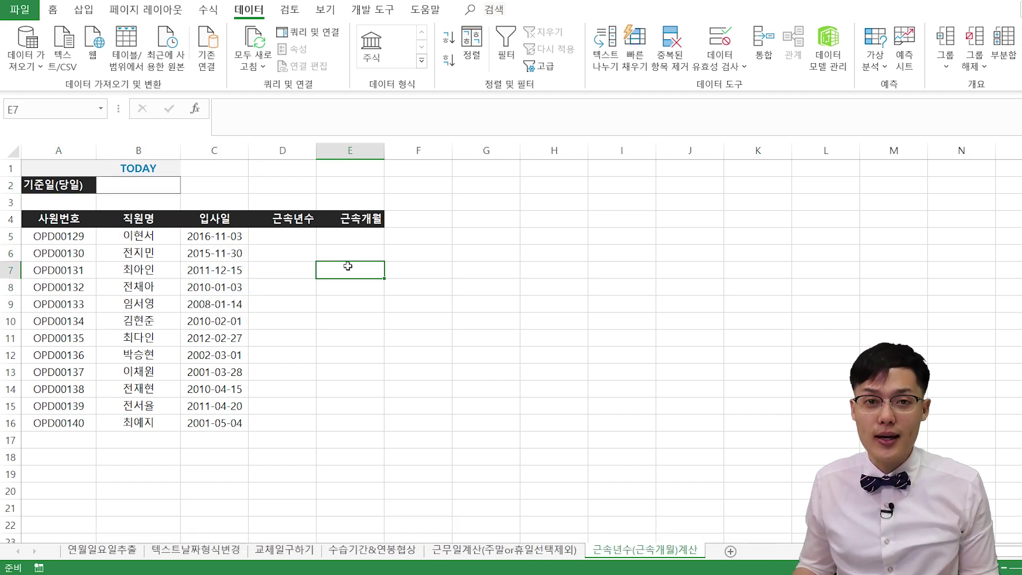
Enter =TODAY() in B2 as the reference date for the tenure calculations.
{"action": "left_click", "coordinate": [160, 185]}
{"action": "type", "text": "=today()"}
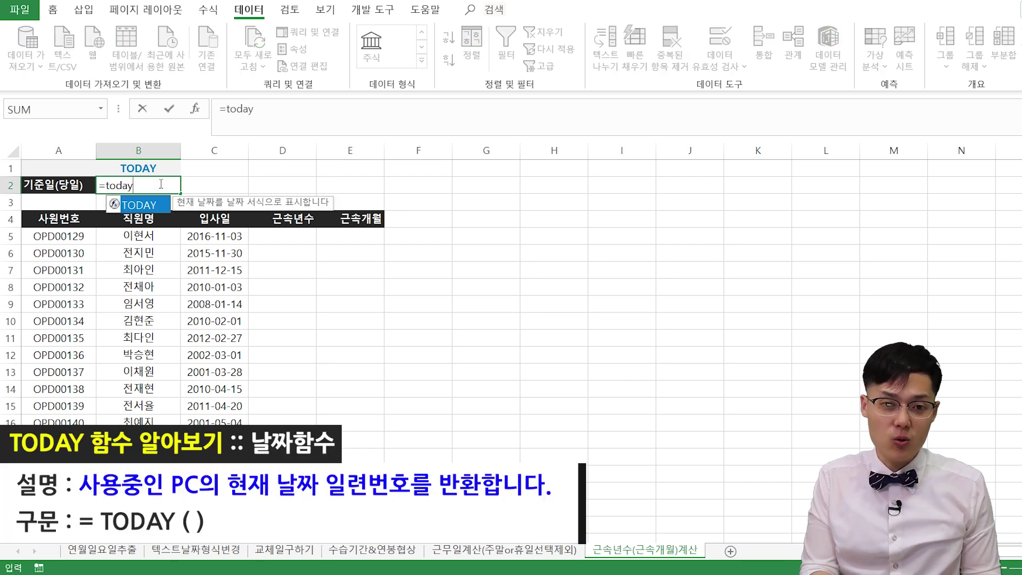
{"action": "key", "text": "Return"}
Enter =DATEDIF(C5,$B$2,"Y") in D5 to calculate the first employee's years of service.
{"action": "left_click", "coordinate": [287, 240]}
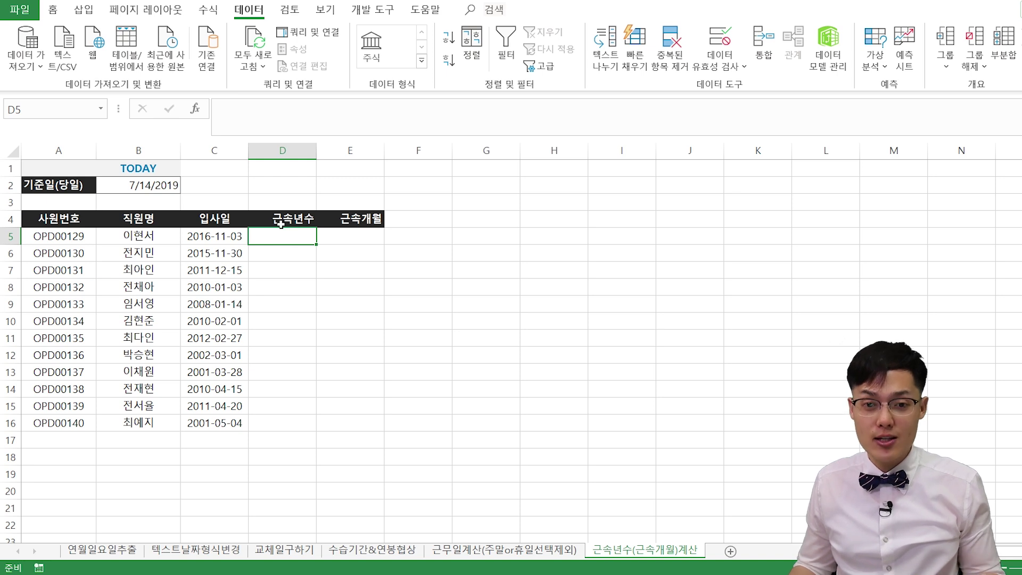
{"action": "type", "text": "=dated"}
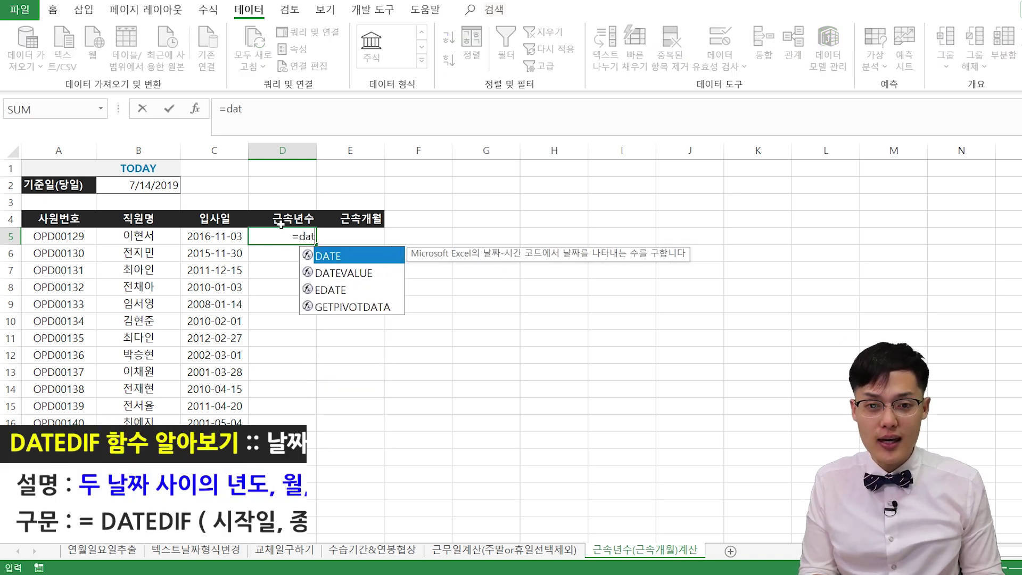
{"action": "type", "text": "if("}
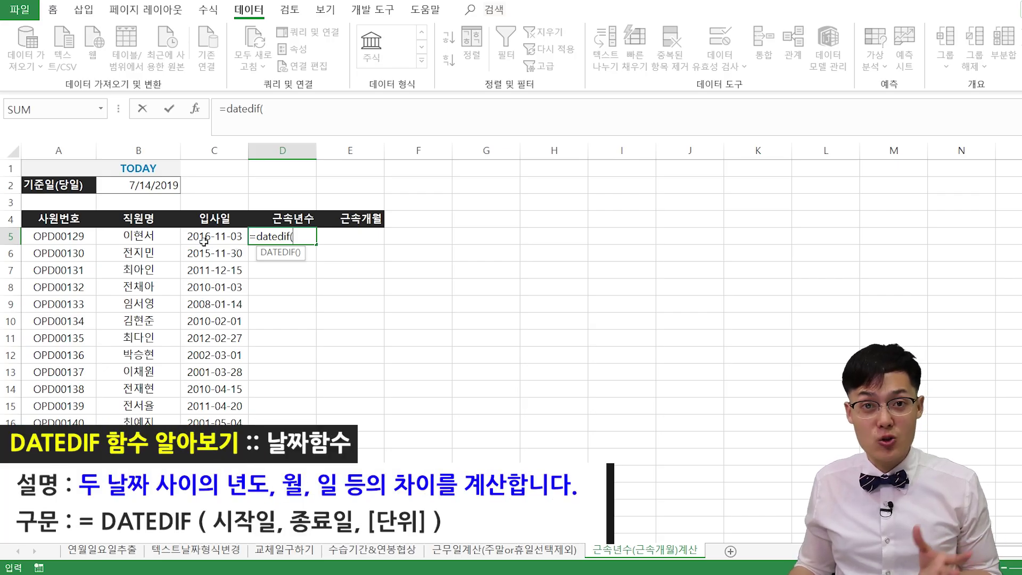
{"action": "left_click", "coordinate": [209, 239]}
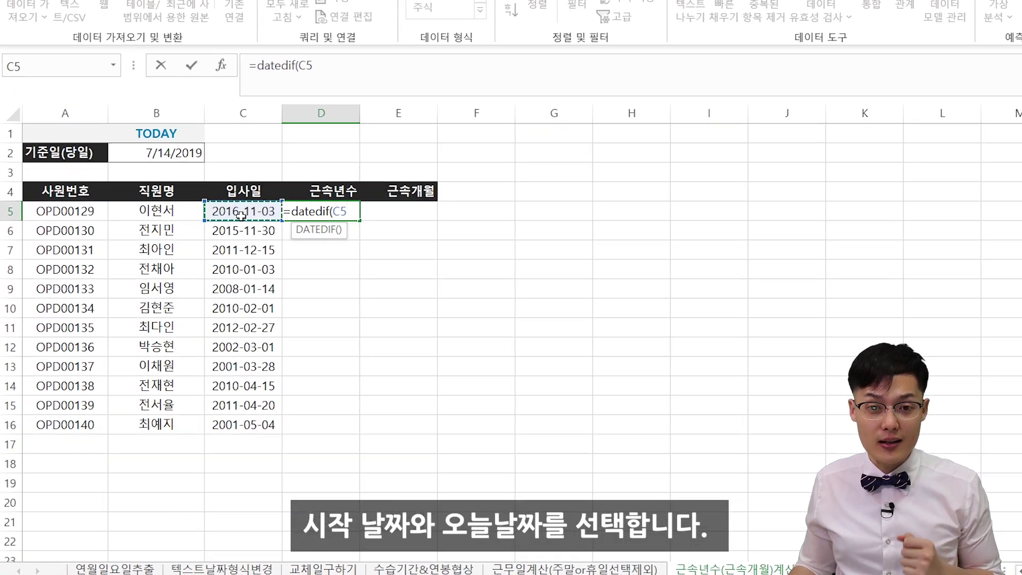
{"action": "type", "text": ","}
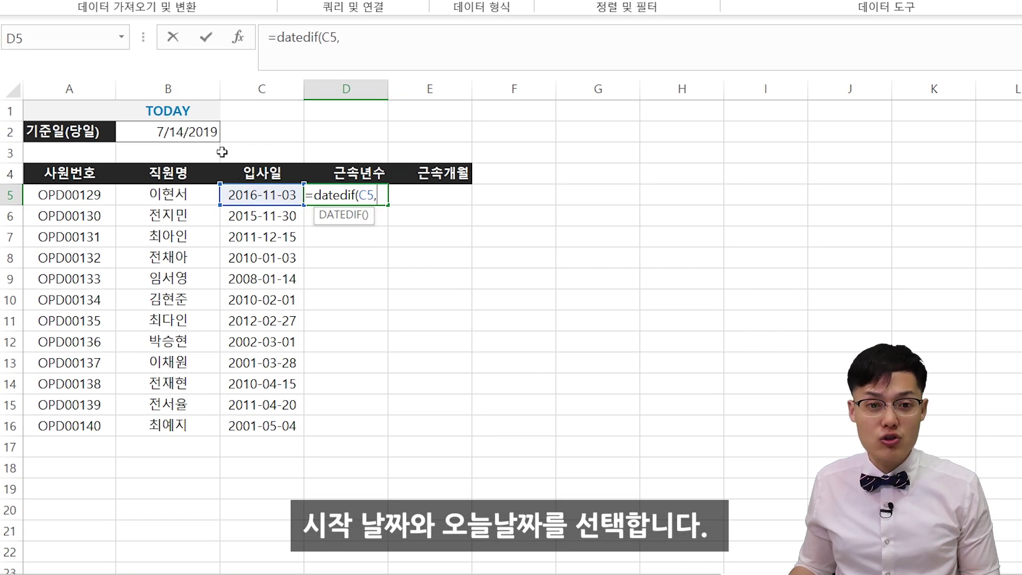
{"action": "left_click", "coordinate": [197, 137]}
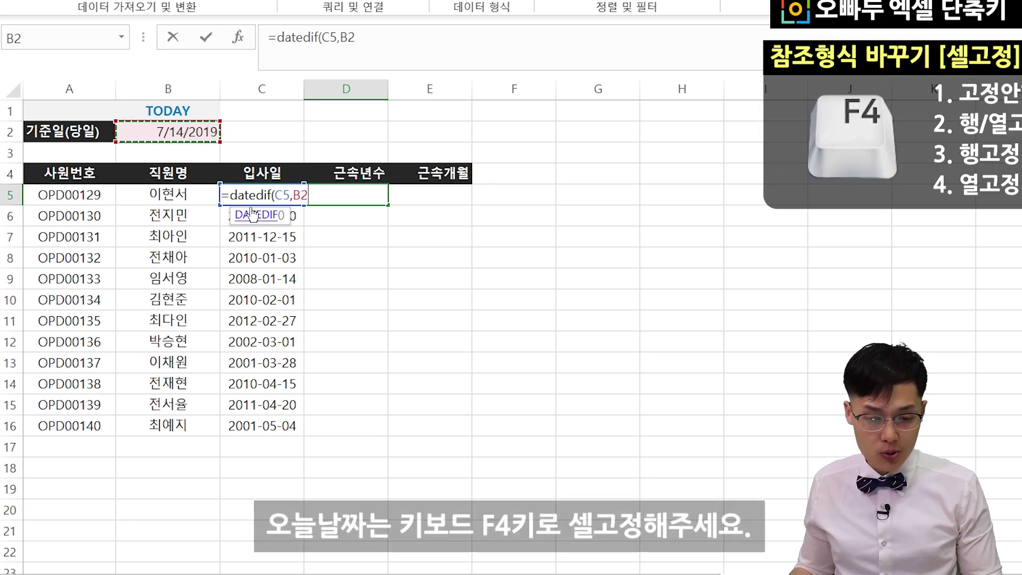
{"action": "key", "text": "F4"}
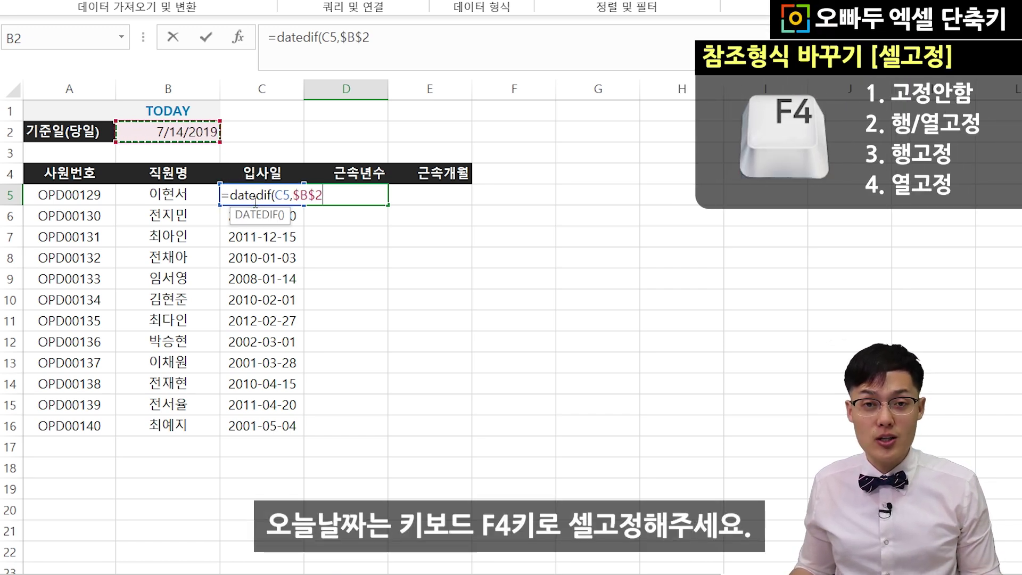
{"action": "type", "text": ","}
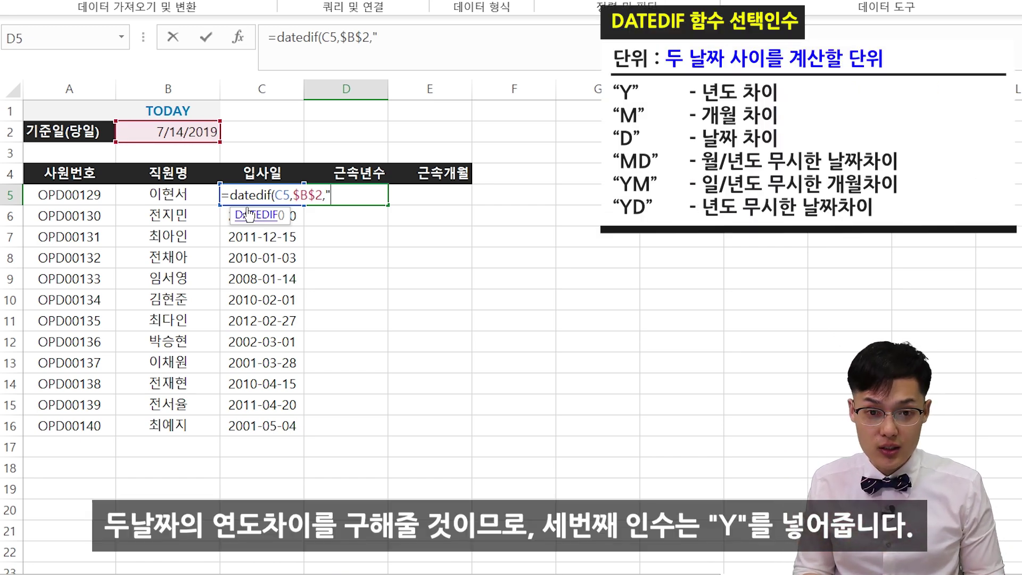
{"action": "type", "text": "\"Y\""}
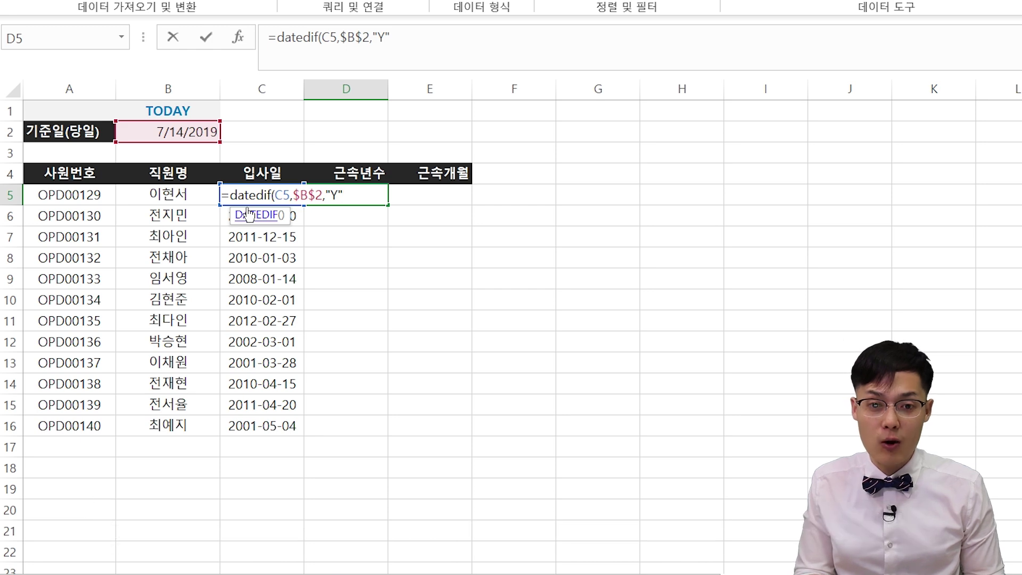
{"action": "type", "text": ")"}
{"action": "key", "text": "Return"}
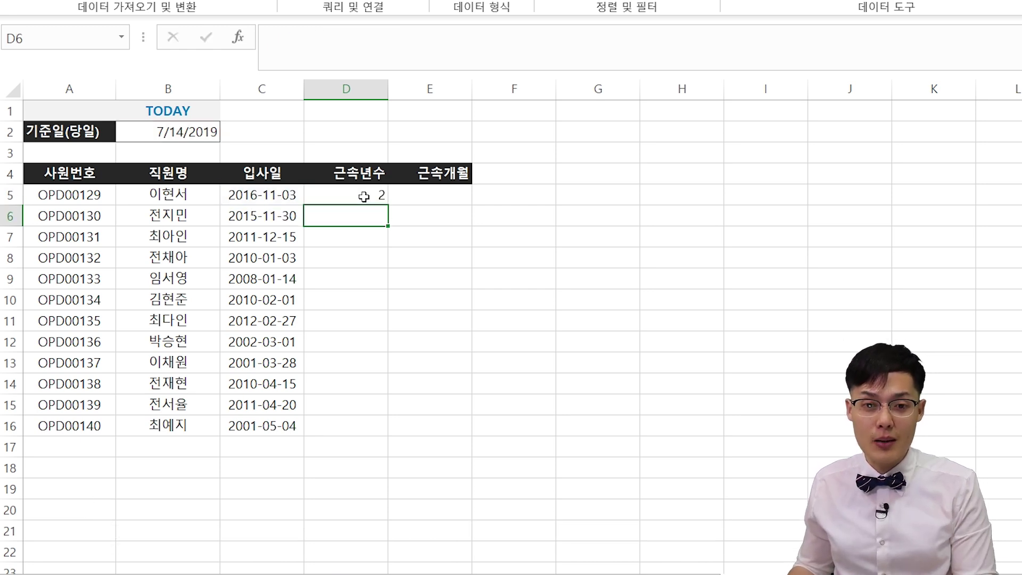
Copy the D5 formula down to D16 and compare the years of service with the hire dates.
{"action": "left_click", "coordinate": [363, 196]}
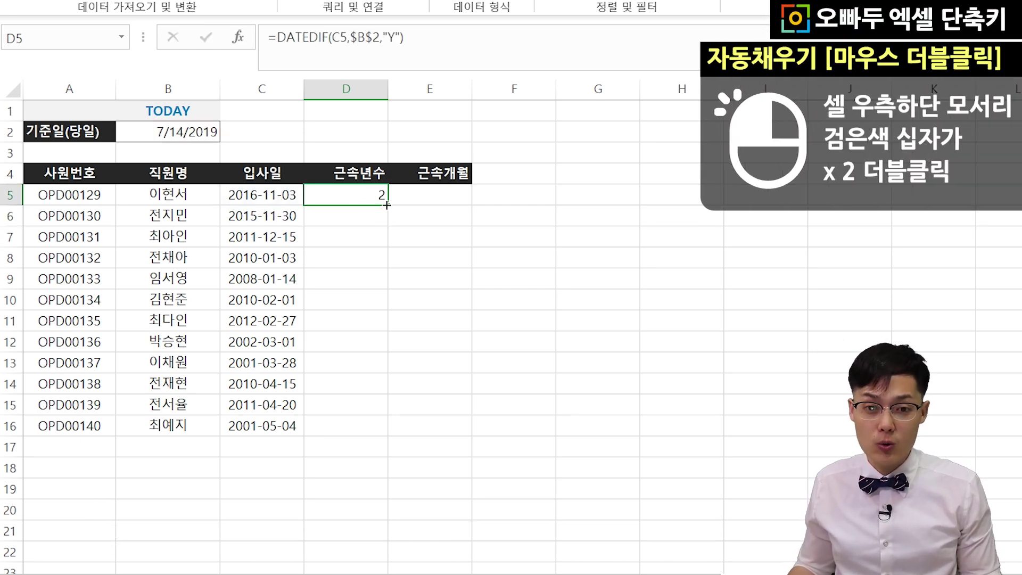
{"action": "double_click", "coordinate": [388, 206]}
{"action": "left_click_drag", "start_coordinate": [257, 195], "coordinate": [261, 383]}
{"action": "left_click_drag", "start_coordinate": [365, 194], "coordinate": [357, 301]}
{"action": "left_click", "coordinate": [356, 378]}
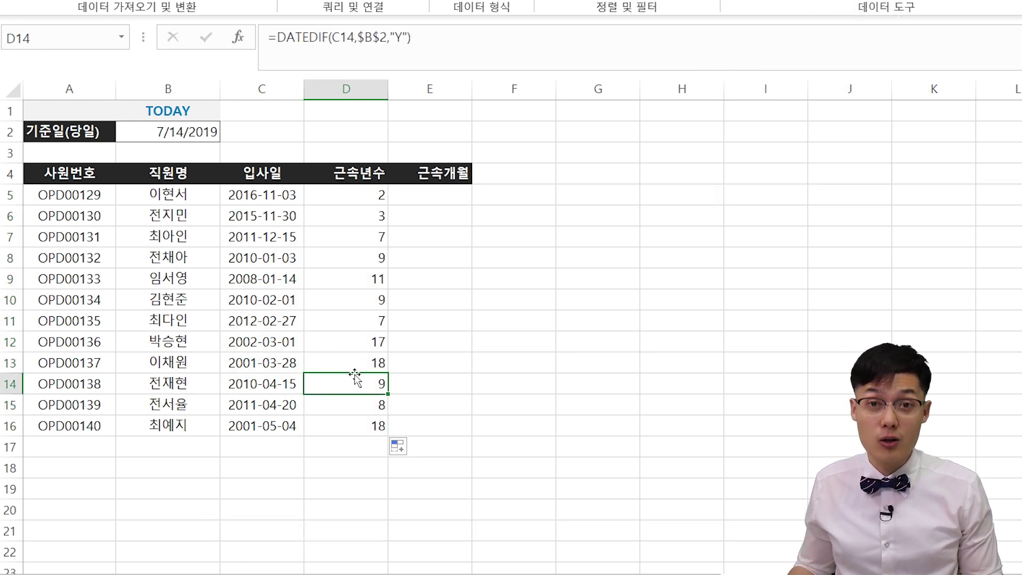
Enter =DATEDIF(C5,B2,"M") in E5 for the months of service and copy it down to E16.
{"action": "left_click", "coordinate": [444, 194]}
{"action": "type", "text": "=datedif("}
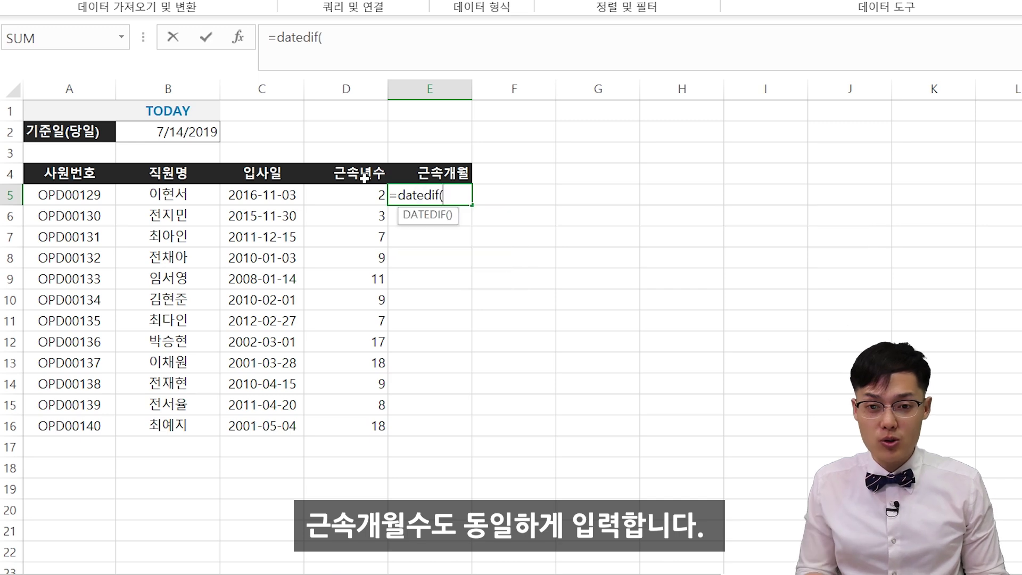
{"action": "left_click", "coordinate": [259, 198]}
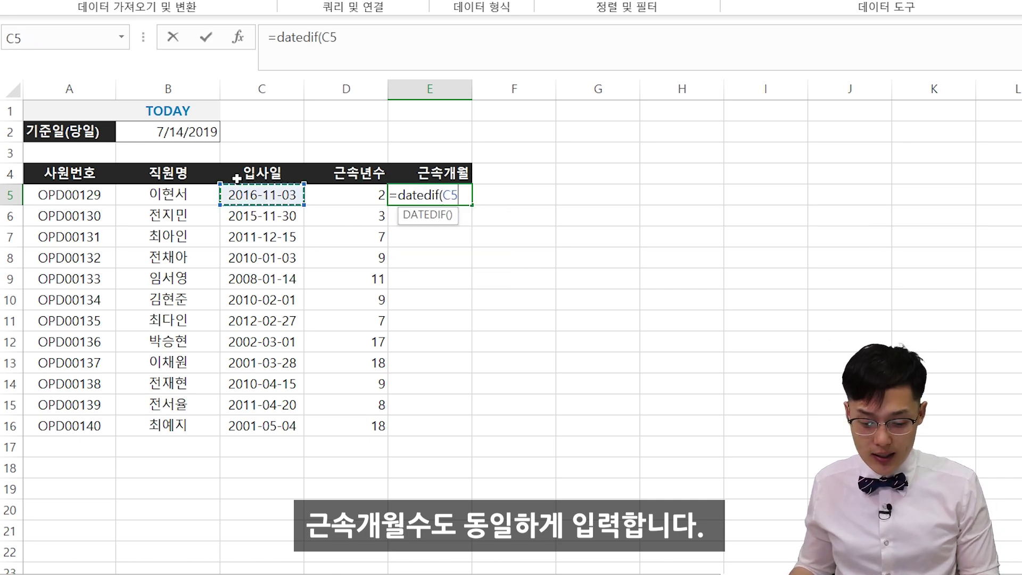
{"action": "type", "text": ","}
{"action": "left_click", "coordinate": [160, 136]}
{"action": "type", "text": ",\"M\""}
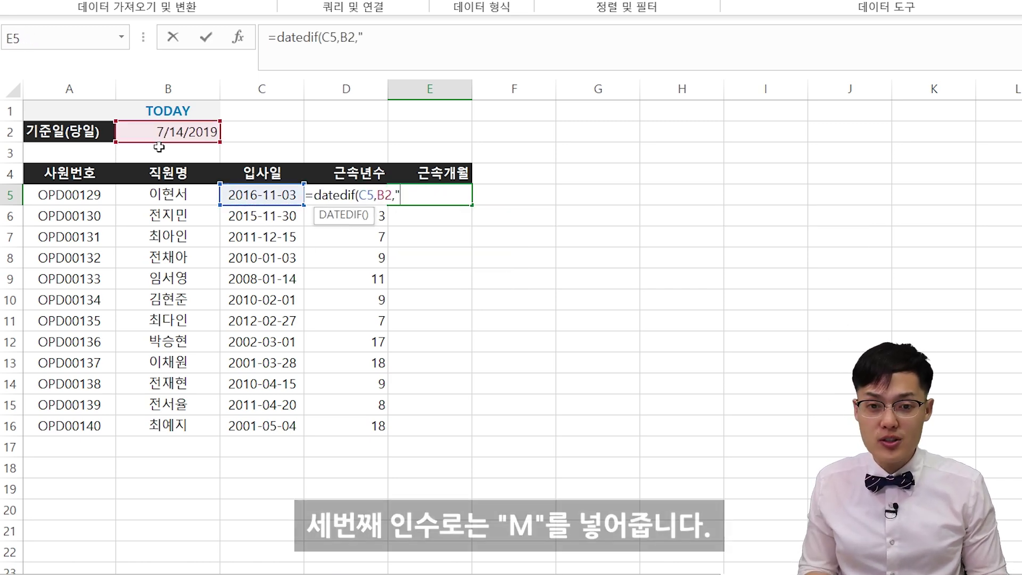
{"action": "type", "text": ")"}
{"action": "key", "text": "Return"}
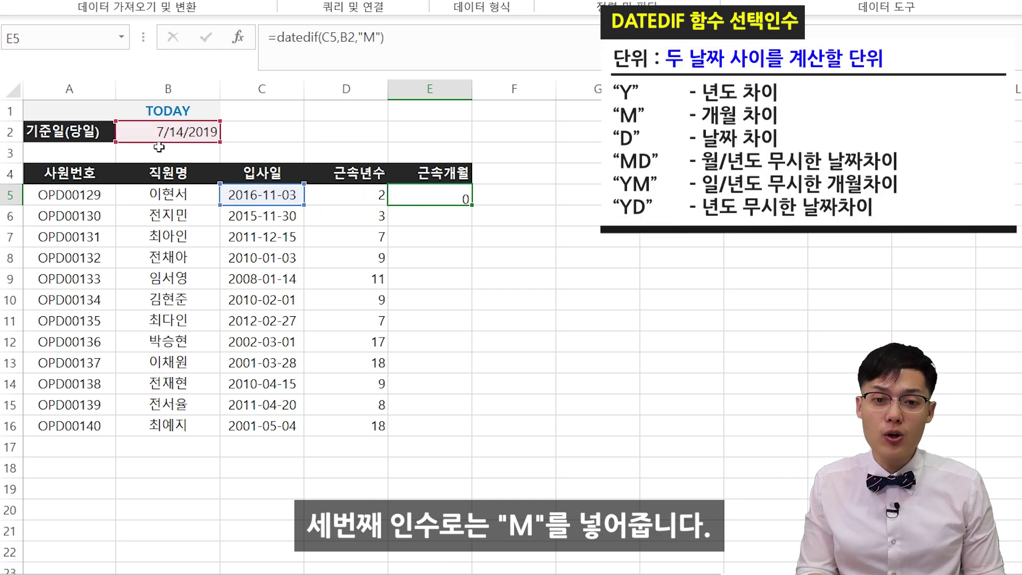
{"action": "left_click", "coordinate": [417, 191]}
{"action": "double_click", "coordinate": [472, 205]}
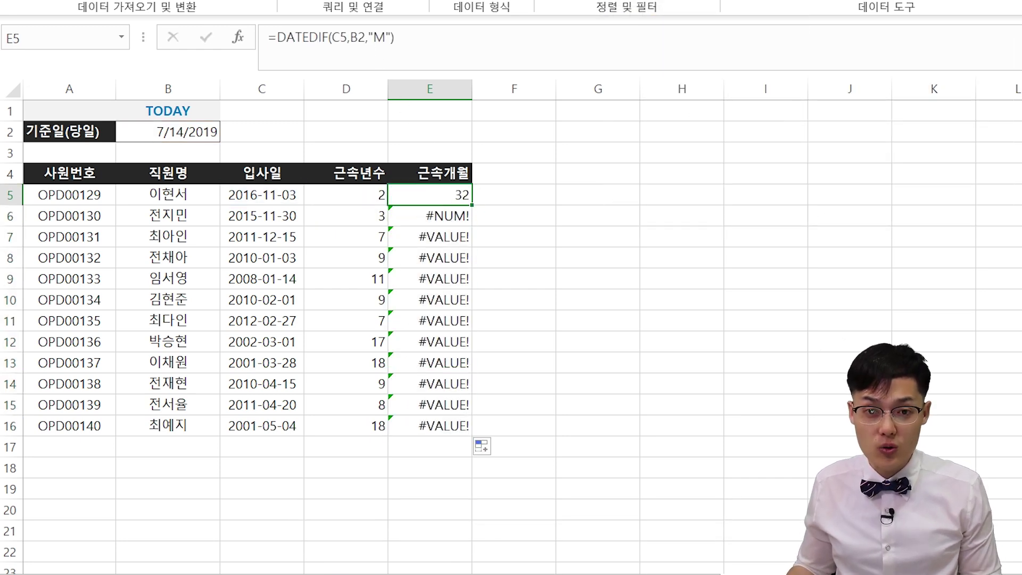
Make the B2 reference in the E5 formula absolute as $B$2 and copy the corrected formula down to E16.
{"action": "left_click", "coordinate": [358, 36]}
{"action": "key", "text": "F4"}
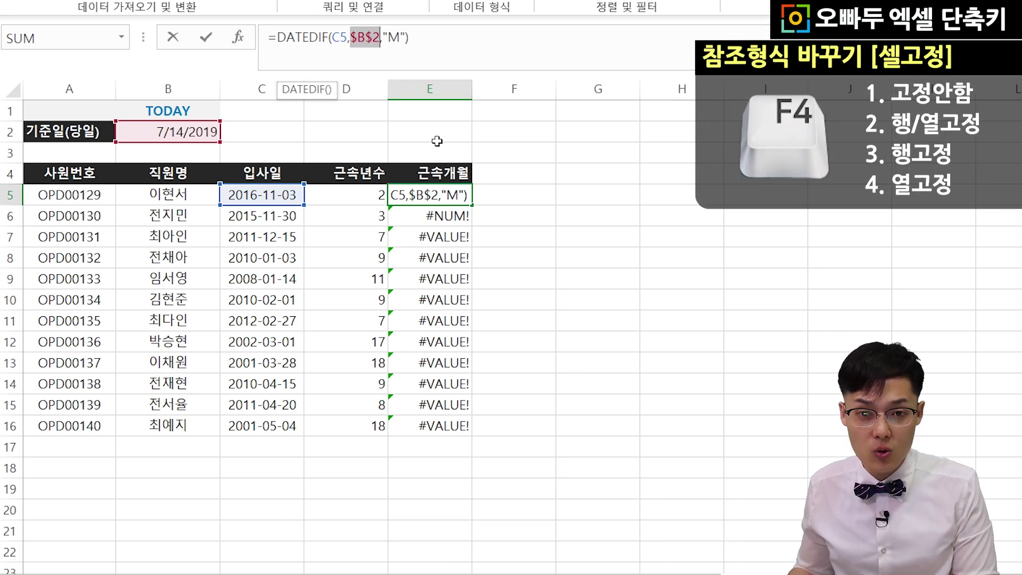
{"action": "key", "text": "ctrl+Return"}
{"action": "double_click", "coordinate": [472, 206]}
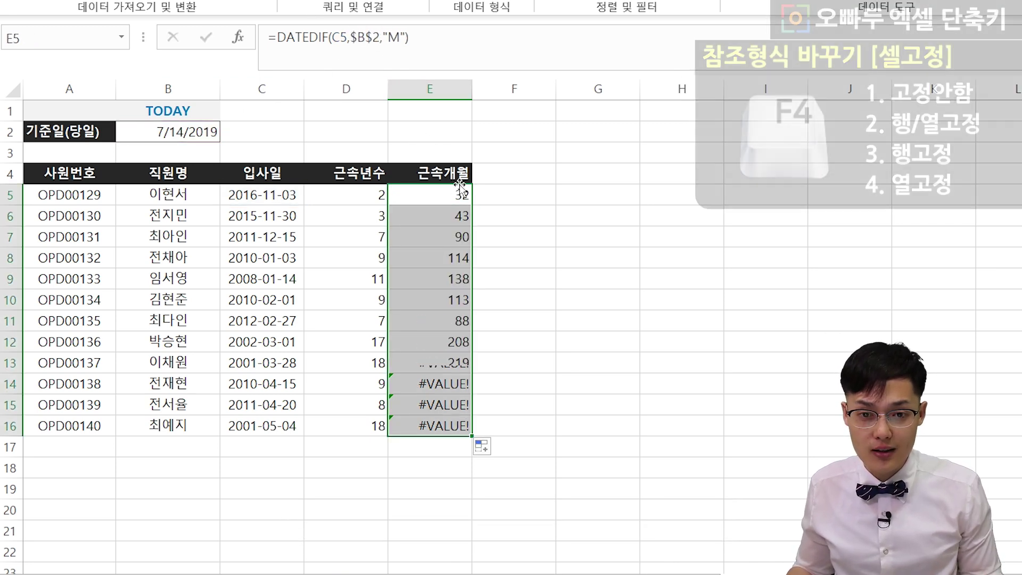
{"action": "left_click", "coordinate": [358, 385]}
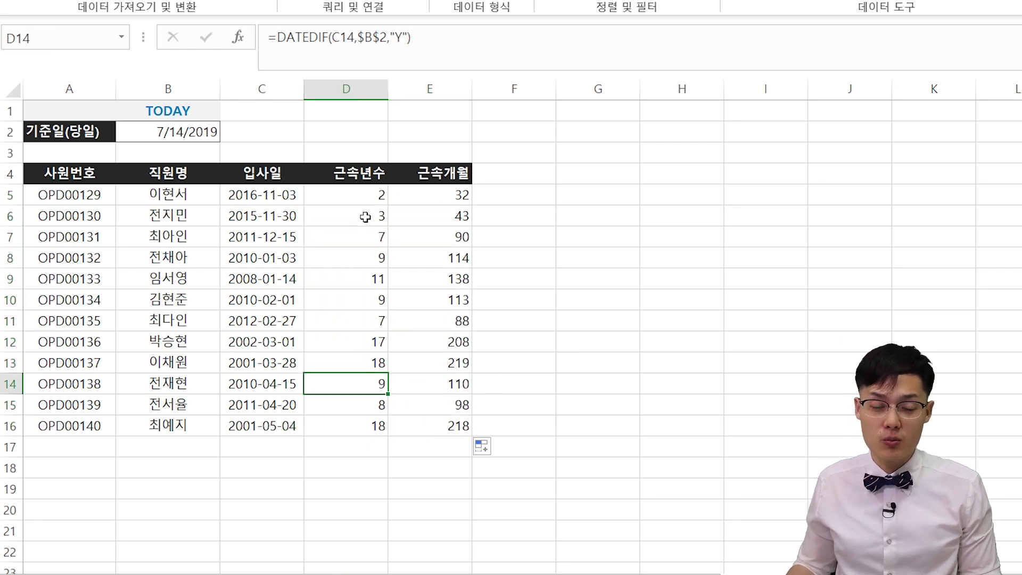
{"action": "left_click_drag", "start_coordinate": [375, 193], "coordinate": [376, 424]}
{"action": "left_click_drag", "start_coordinate": [449, 192], "coordinate": [436, 424]}
{"action": "left_click", "coordinate": [436, 427]}
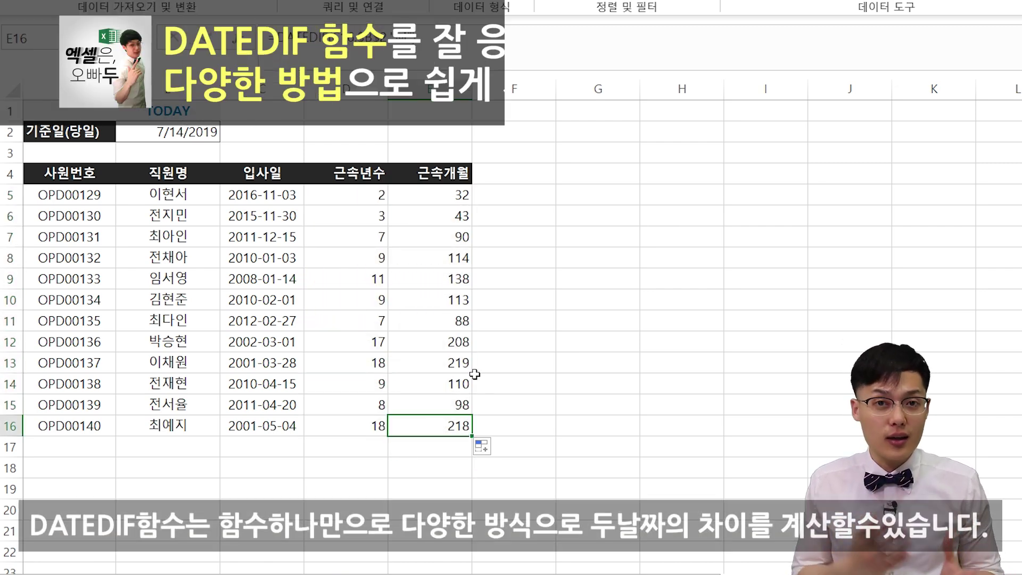